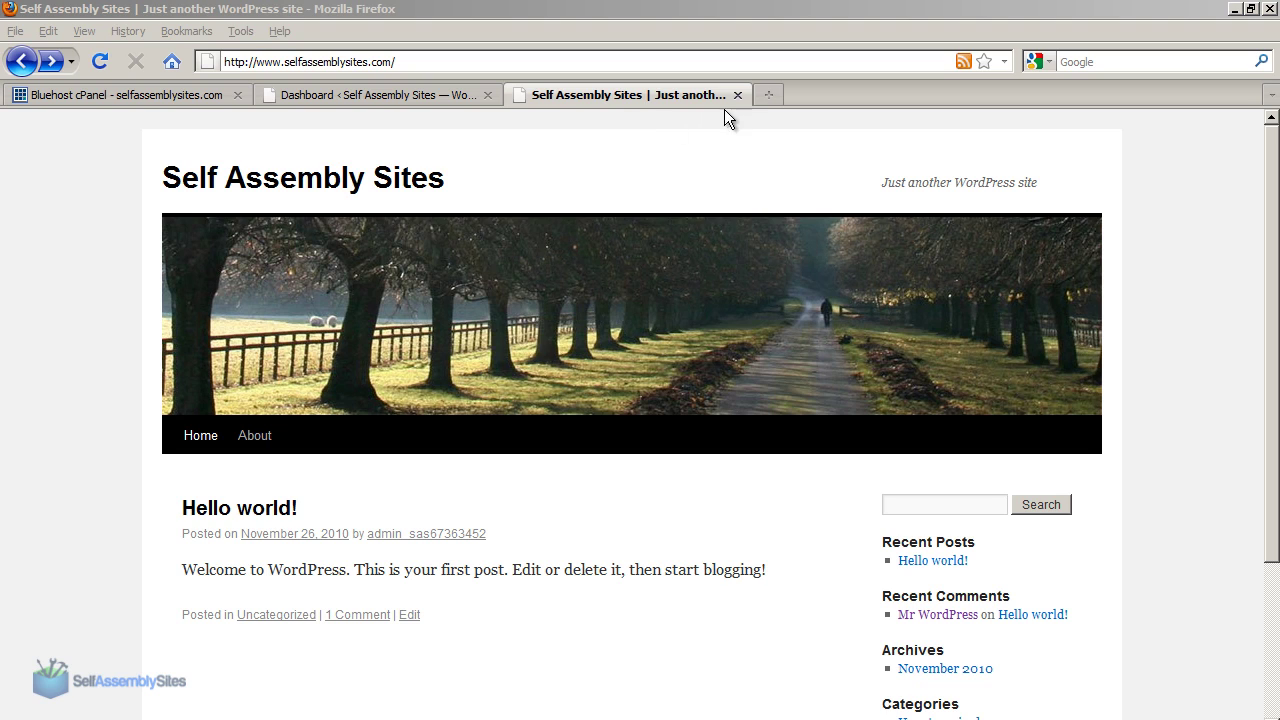
# Search wordpress.org's plugin directory for BackupWordpress and open the BackUpWordPress plugin page.
pyautogui.click(760, 96)
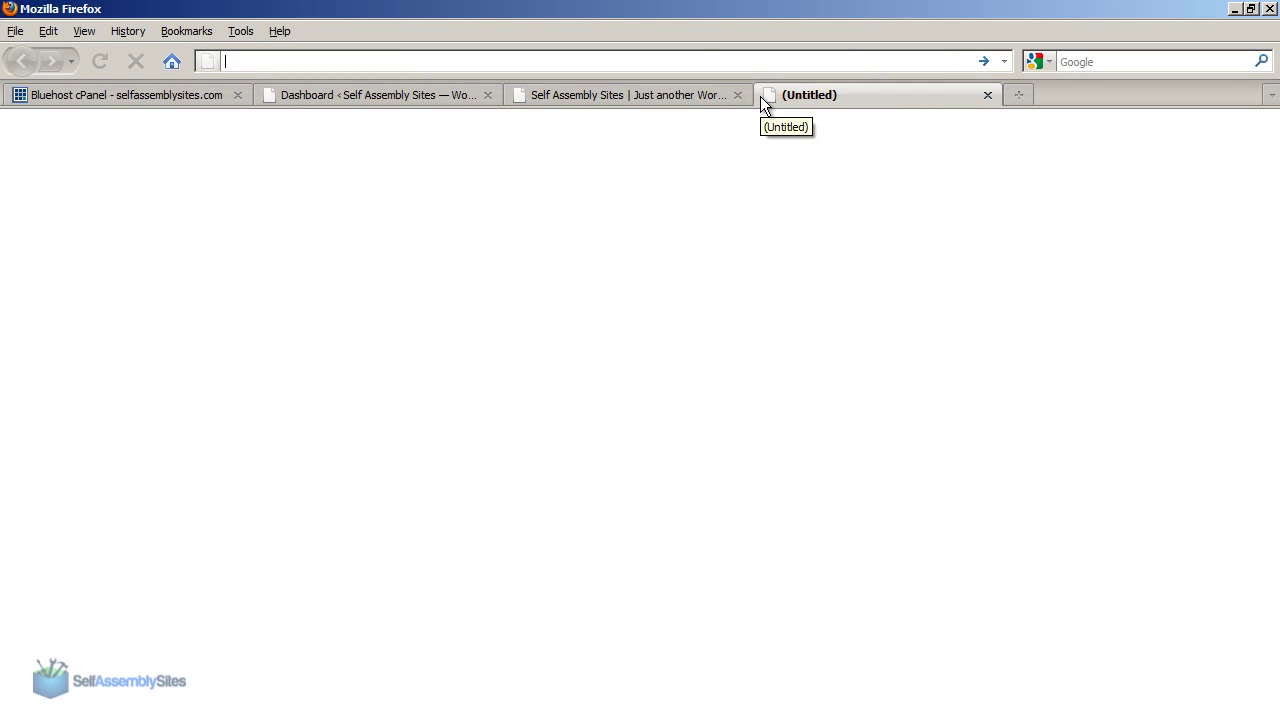
pyautogui.write('wordpress')
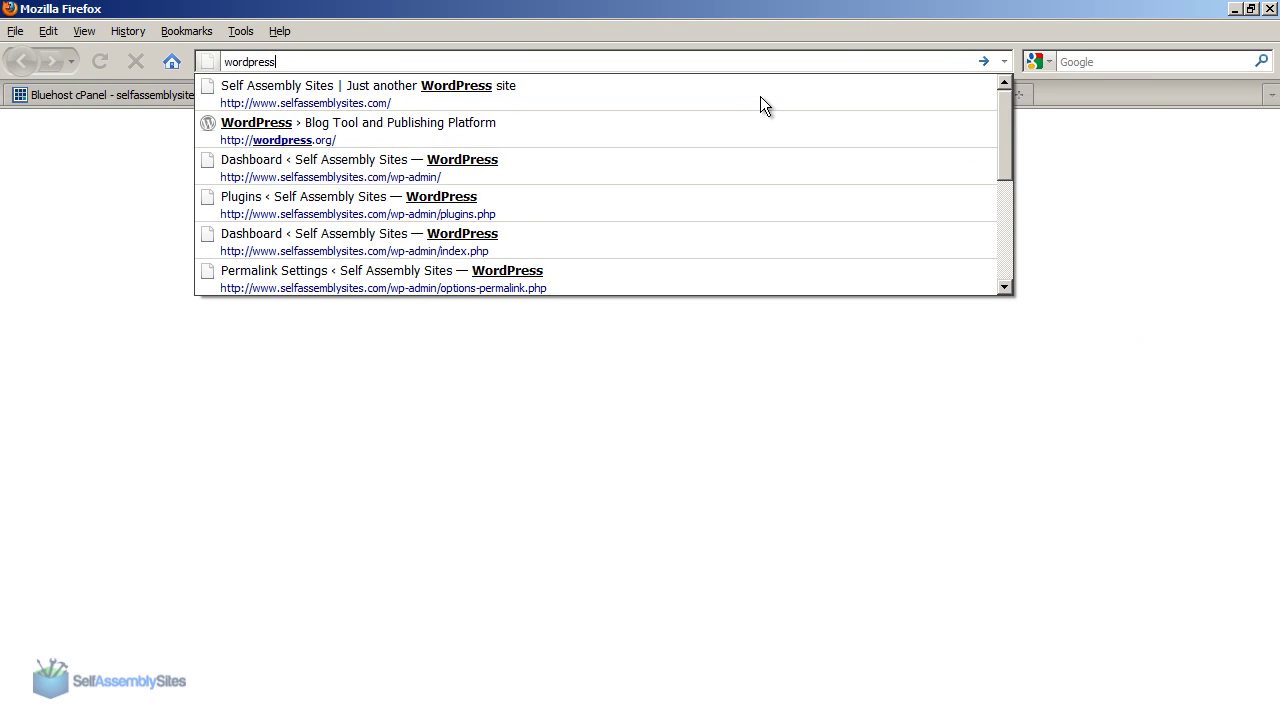
pyautogui.write('.org')
pyautogui.press('Return')
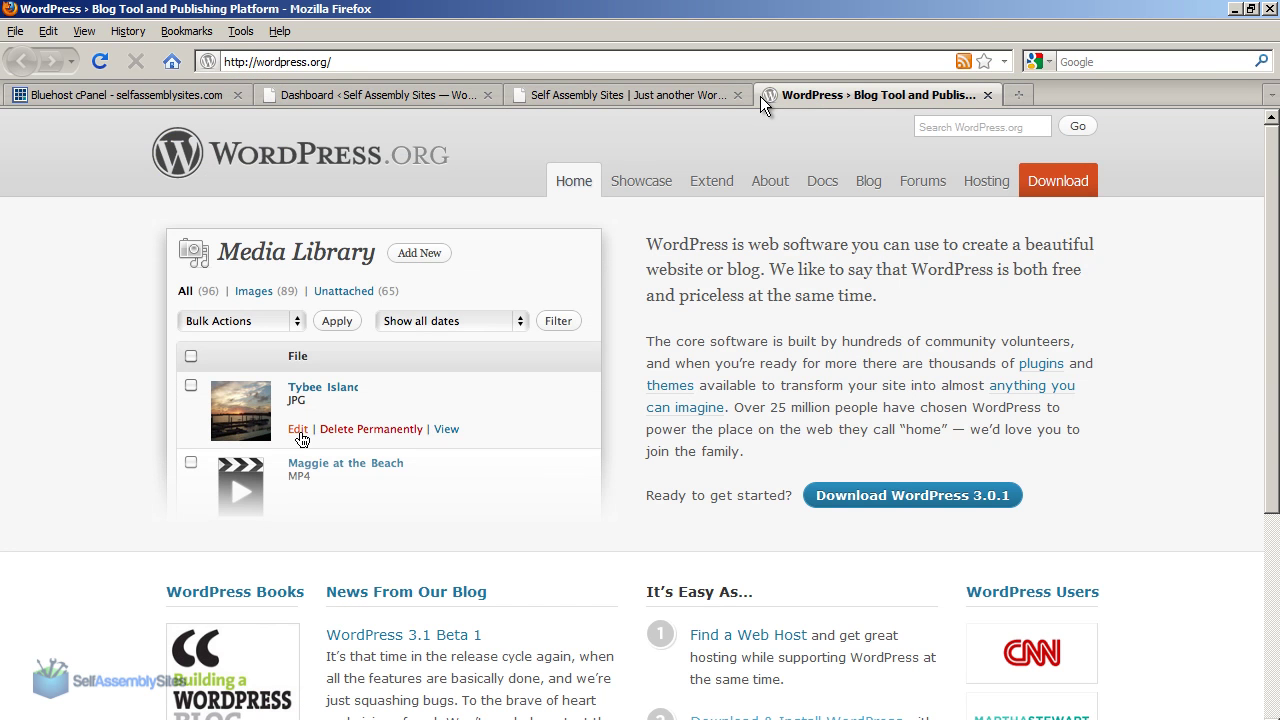
pyautogui.moveTo(713, 190)
pyautogui.click(712, 214)
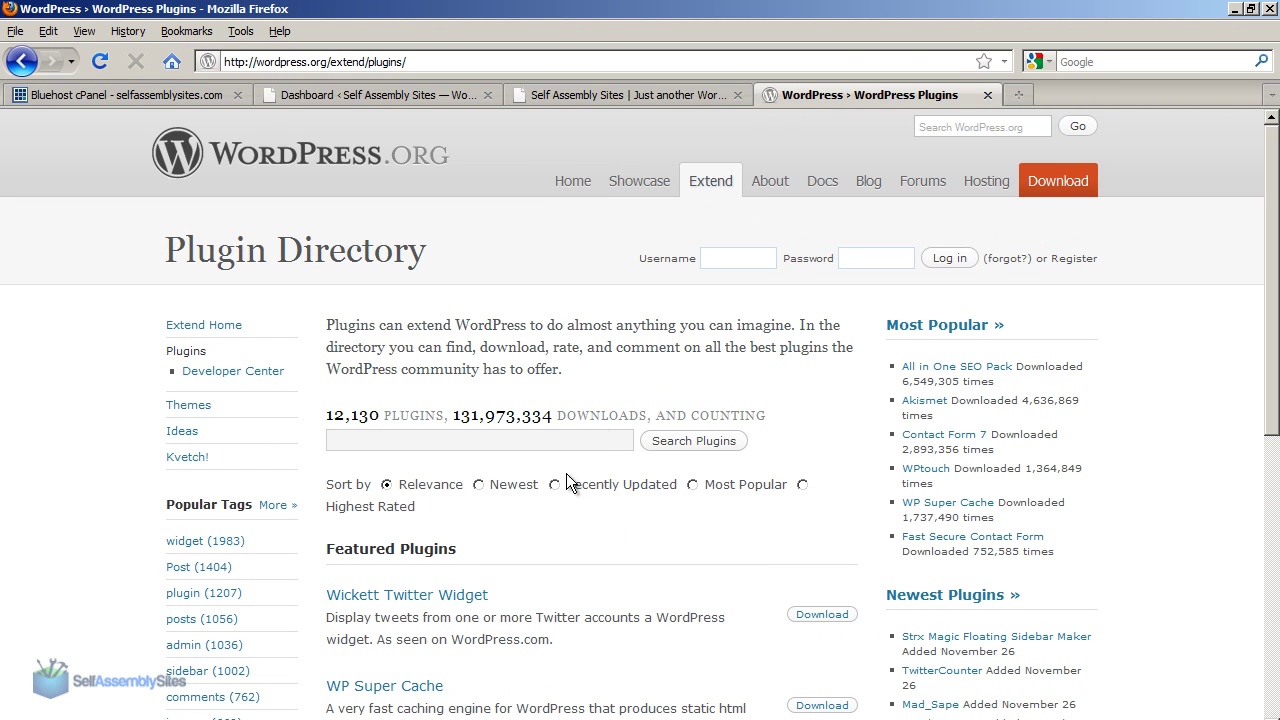
pyautogui.click(536, 445)
pyautogui.write('BackupWordpress')
pyautogui.click(686, 441)
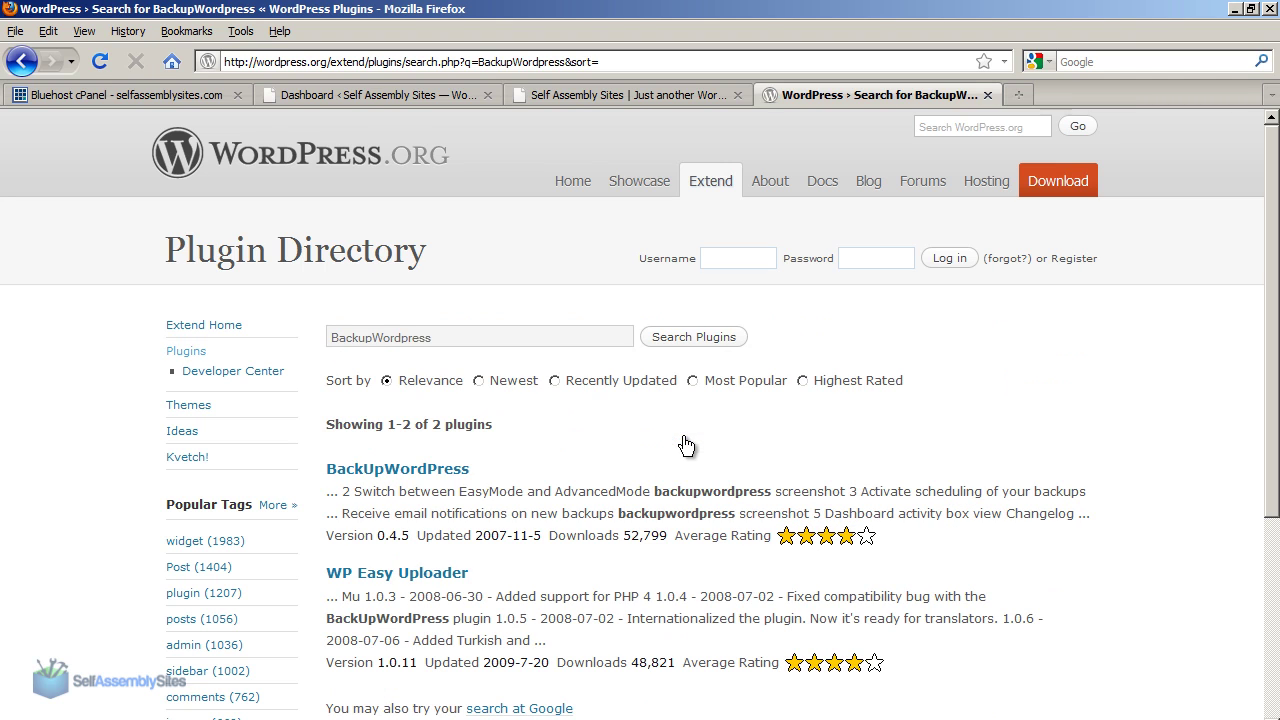
pyautogui.click(448, 470)
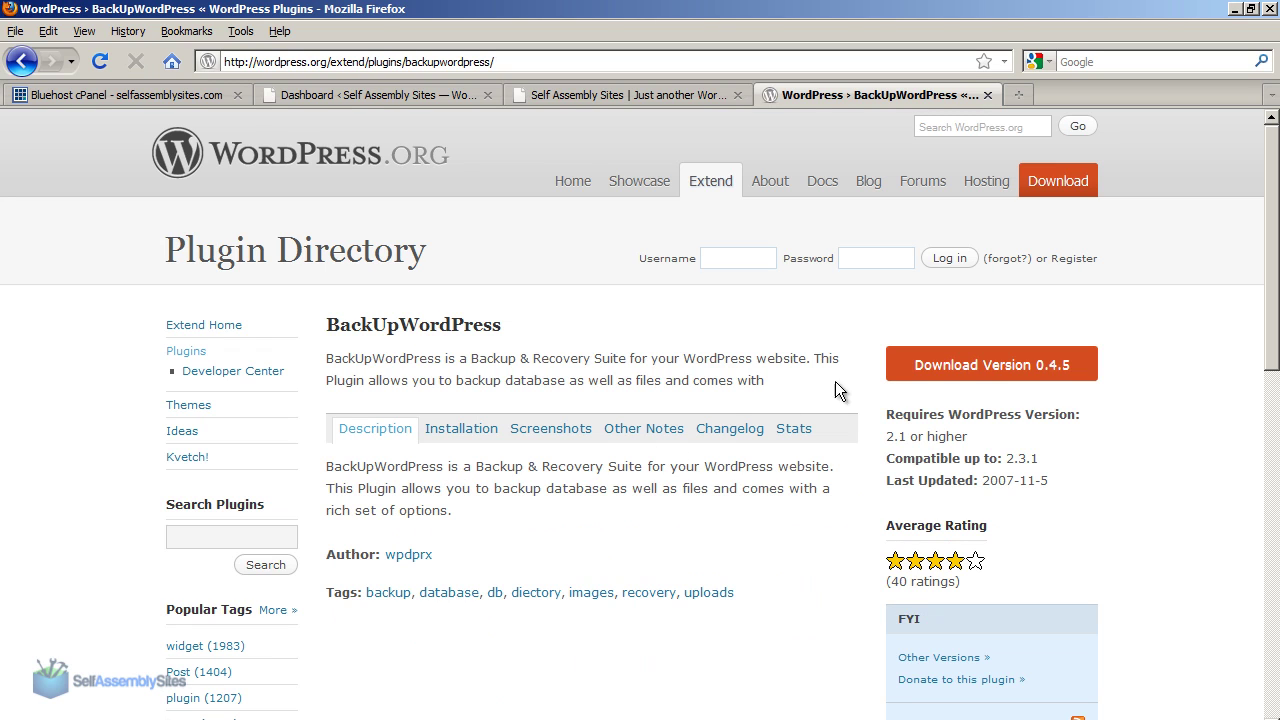
# Download BackUpWordPress version 0.4.5 as backupwordpress.zip and show it in its folder.
pyautogui.click(934, 370)
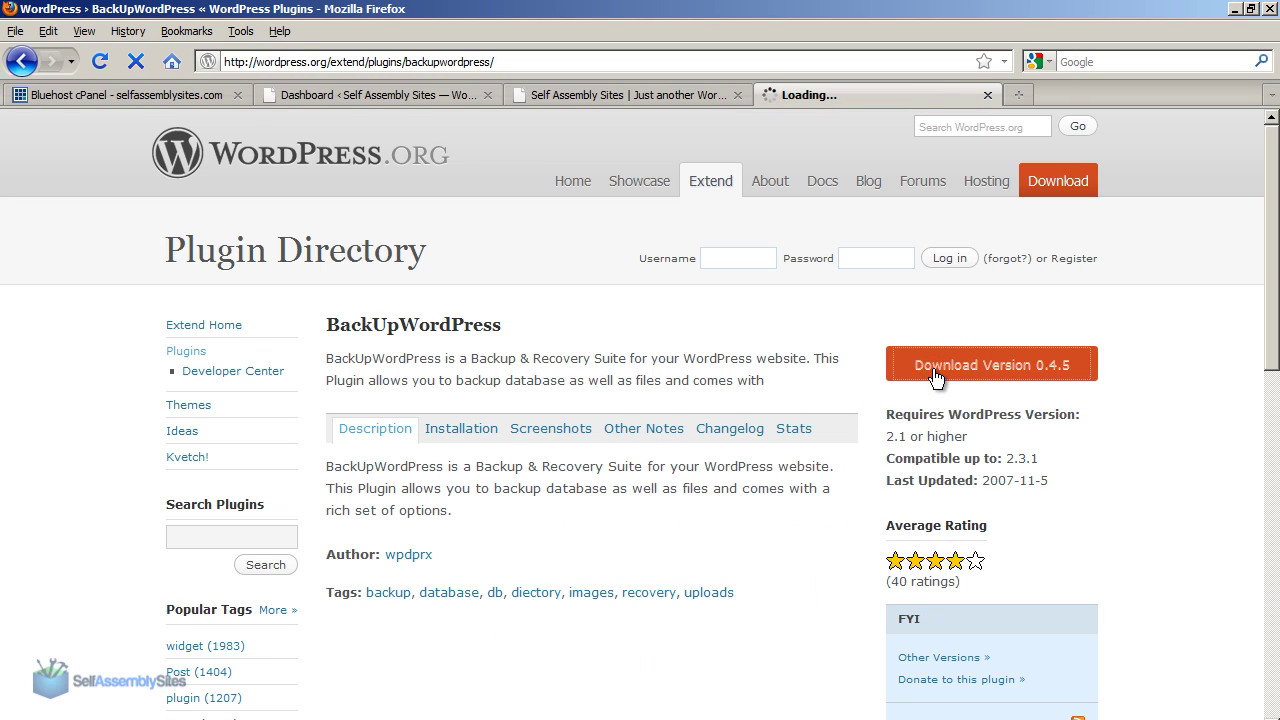
pyautogui.click(796, 528)
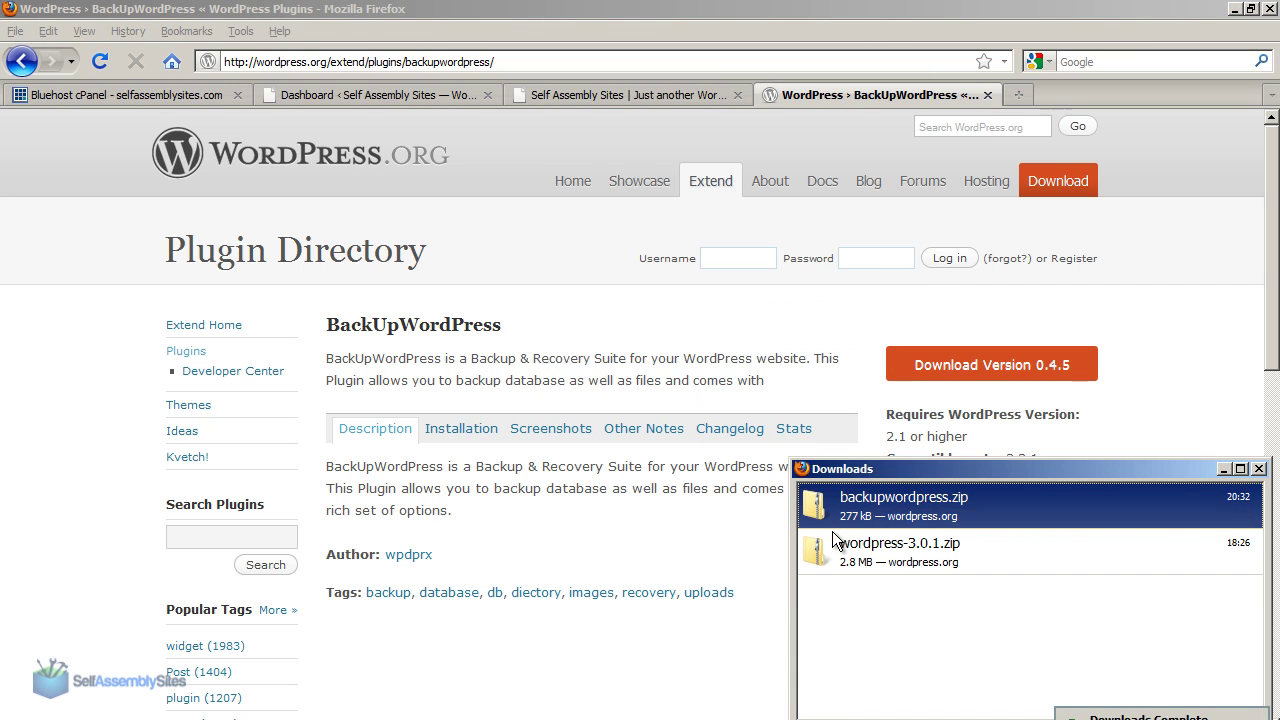
pyautogui.rightClick(834, 518)
pyautogui.click(870, 543)
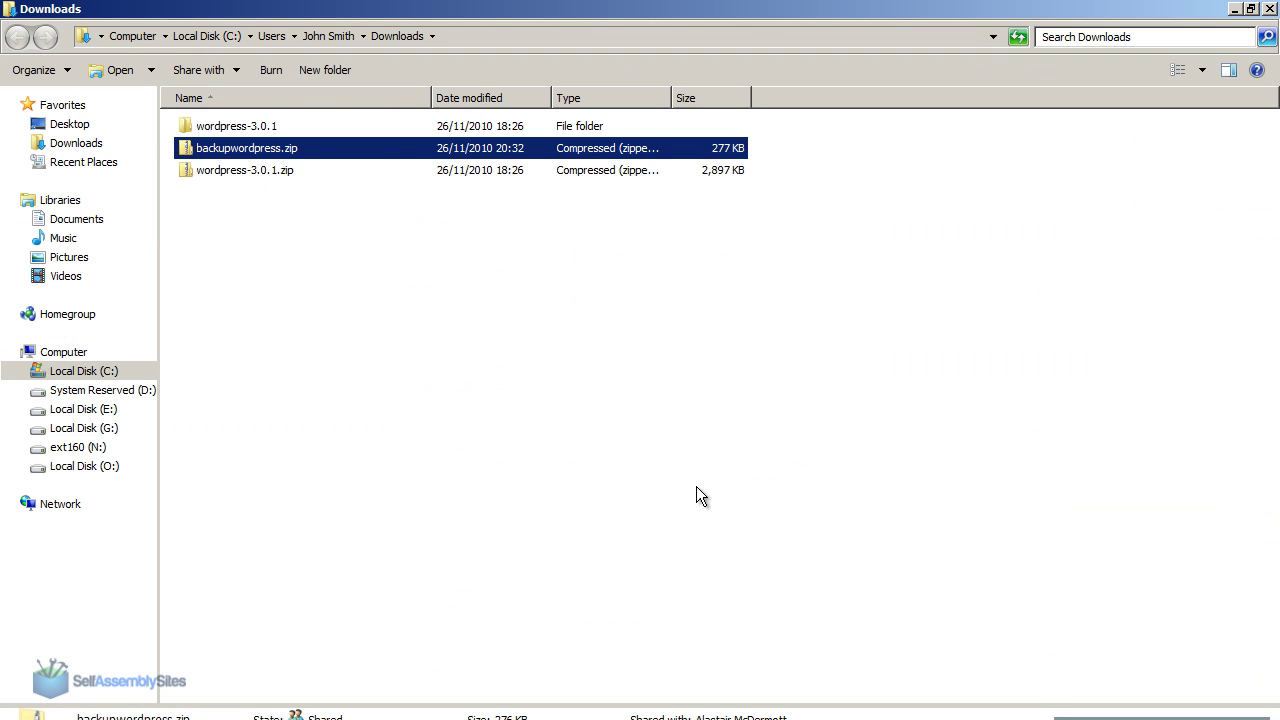
# Extract backupwordpress.zip into a backupwordpress folder in Downloads and check the nested folder inside.
pyautogui.rightClick(218, 150)
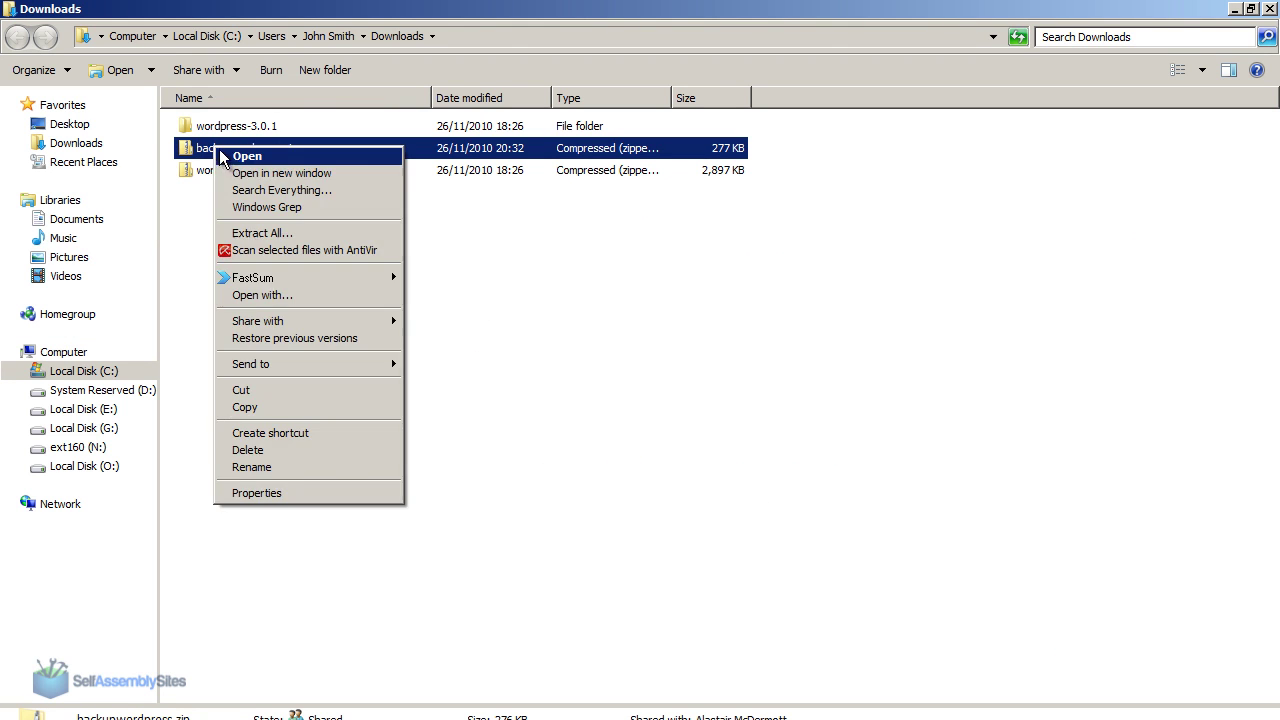
pyautogui.click(315, 235)
pyautogui.click(829, 574)
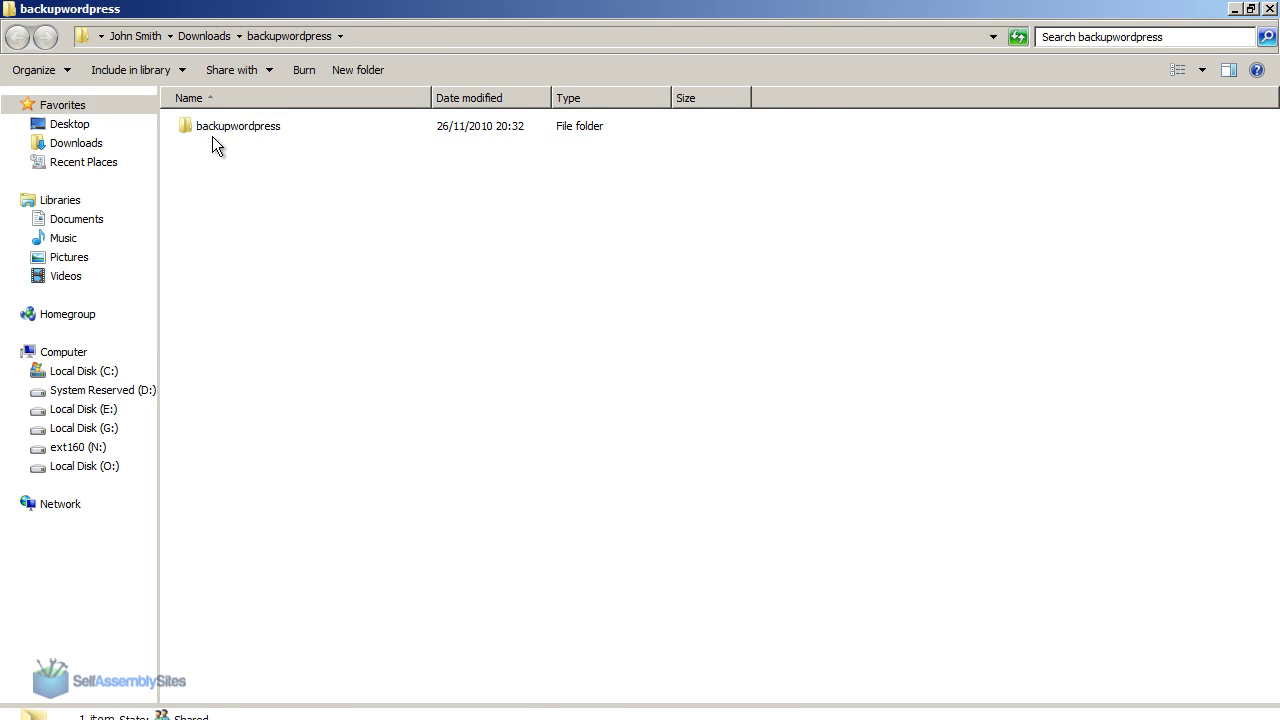
pyautogui.doubleClick(212, 132)
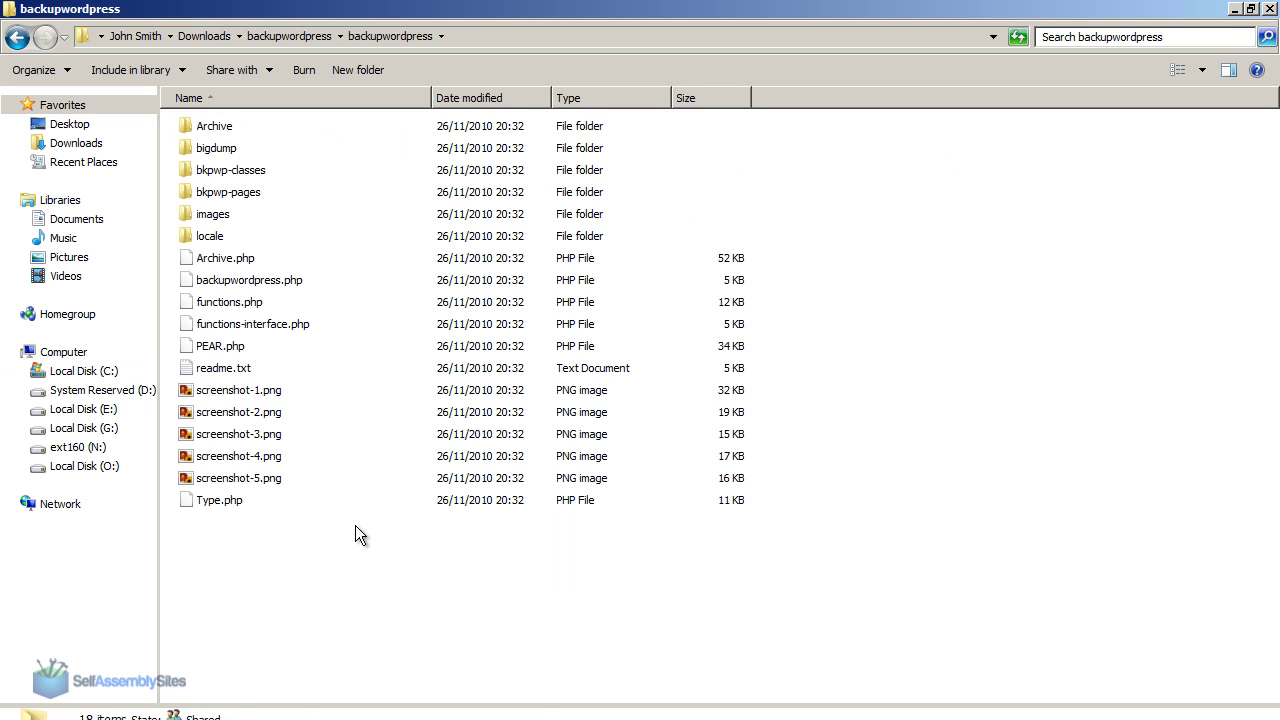
pyautogui.press('BackSpace')
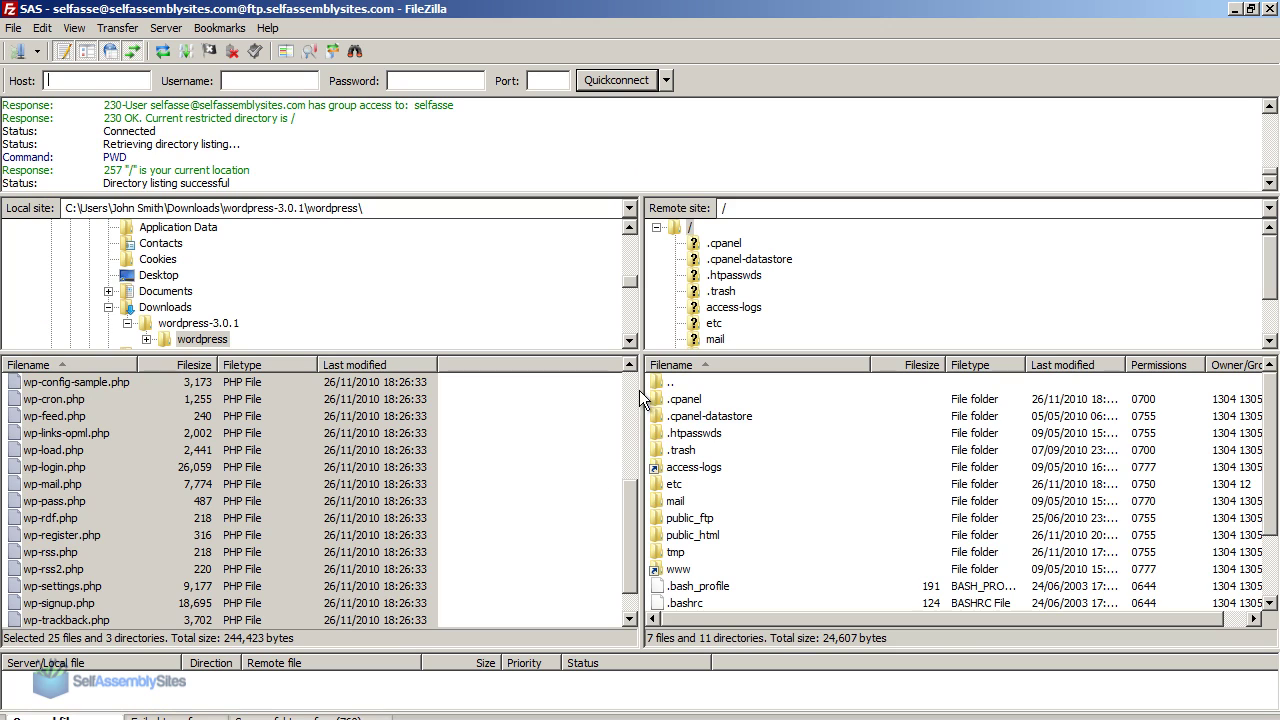
# Reconnect FileZilla to the saved SAS site and open public_html on the server.
pyautogui.click(37, 51)
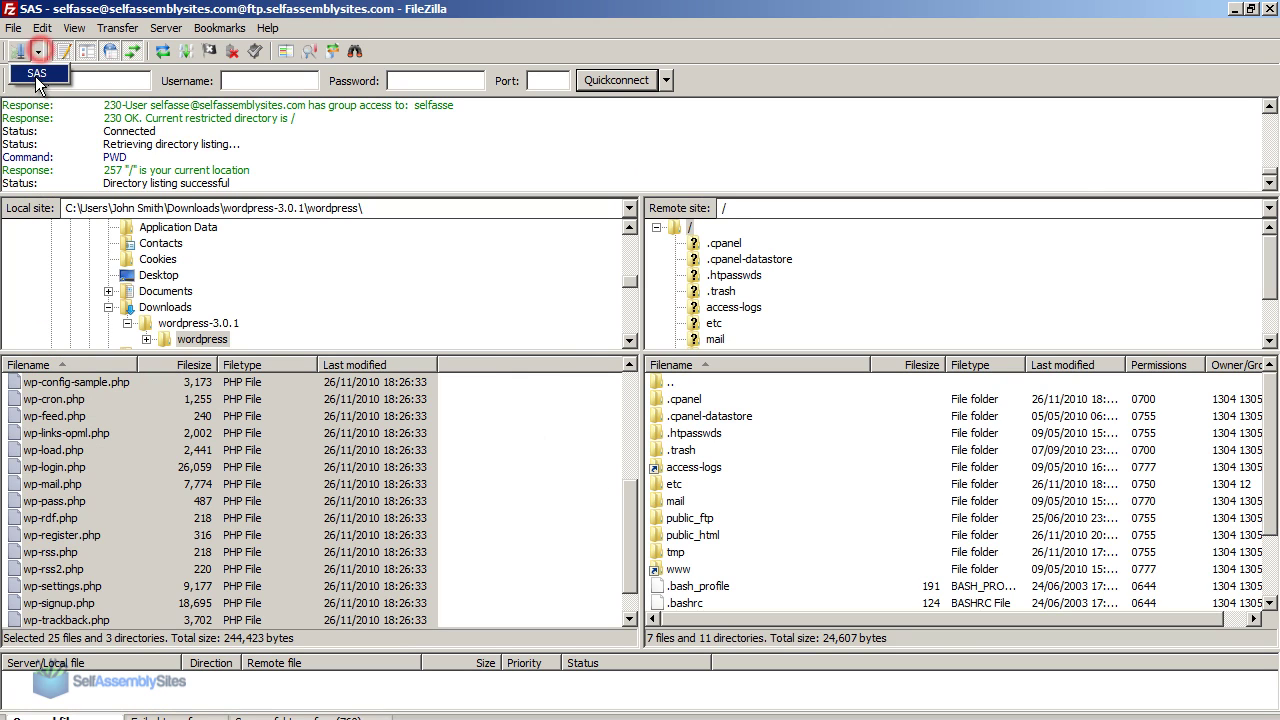
pyautogui.click(33, 75)
pyautogui.click(595, 416)
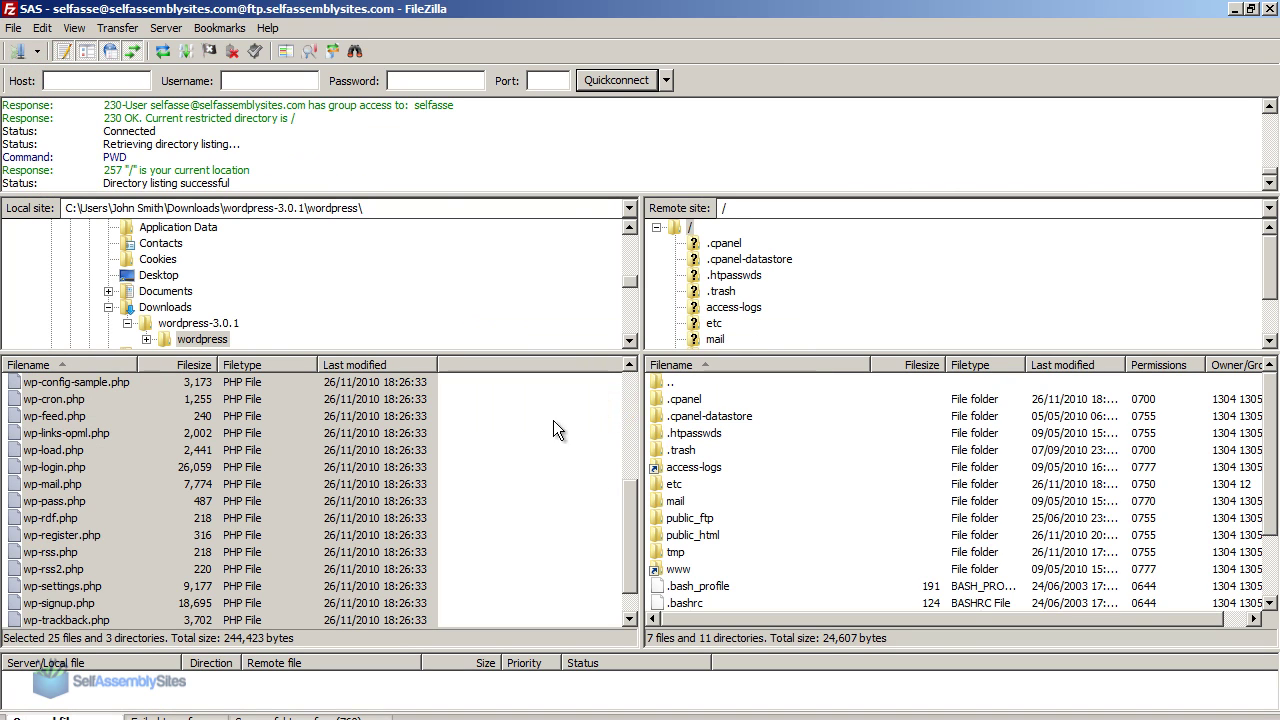
pyautogui.doubleClick(674, 535)
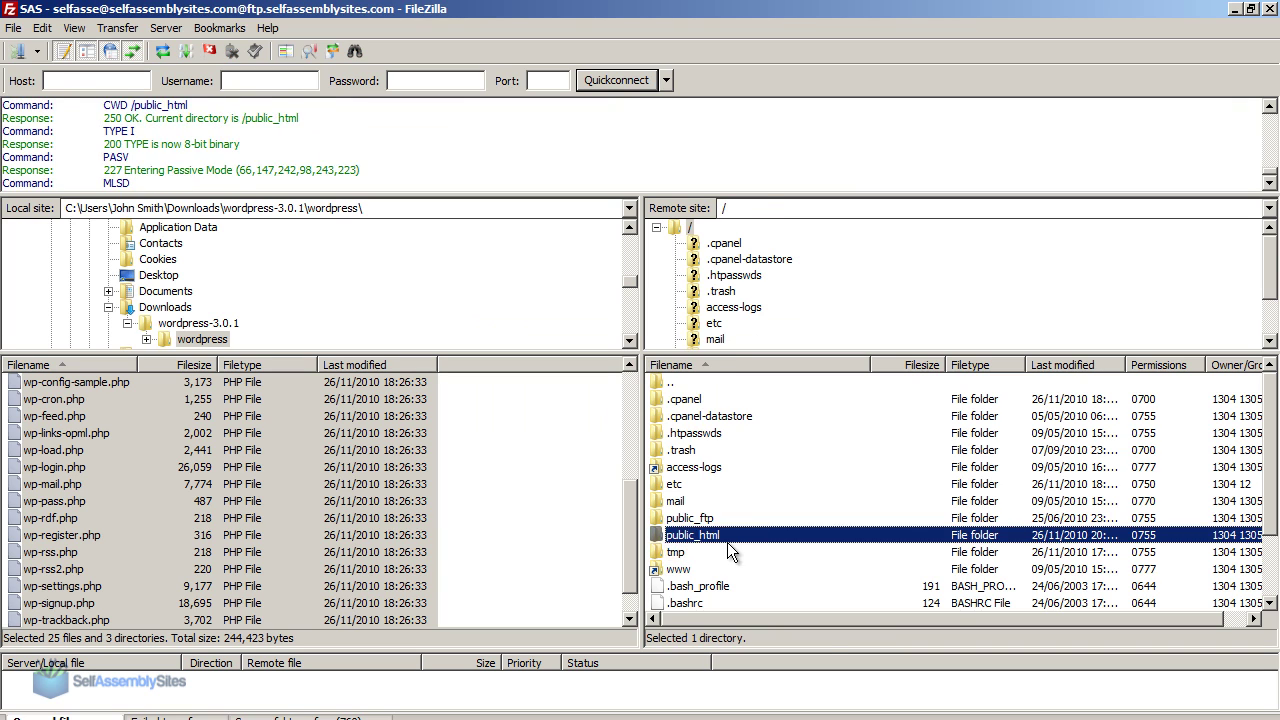
pyautogui.moveTo(629, 543); pyautogui.dragTo(629, 395)
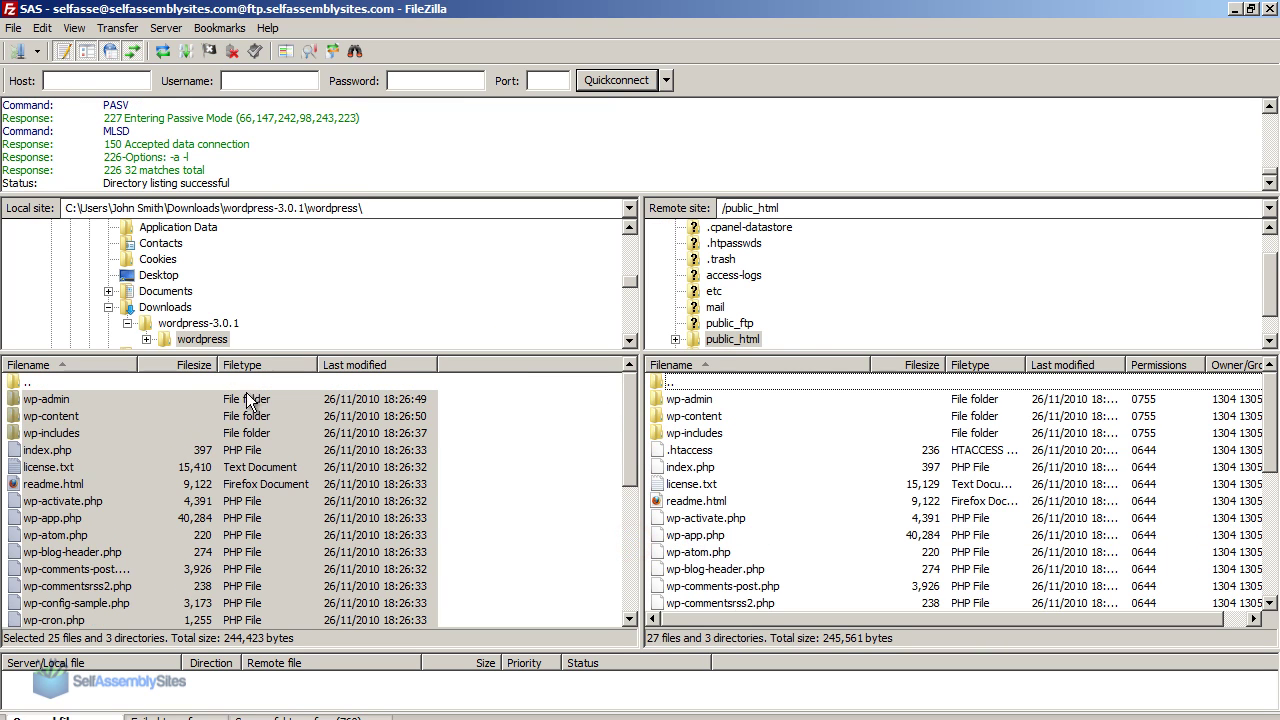
# Browse the local pane to the Downloads\backupwordpress folder.
pyautogui.click(183, 384)
pyautogui.doubleClick(183, 384)
pyautogui.doubleClick(177, 384)
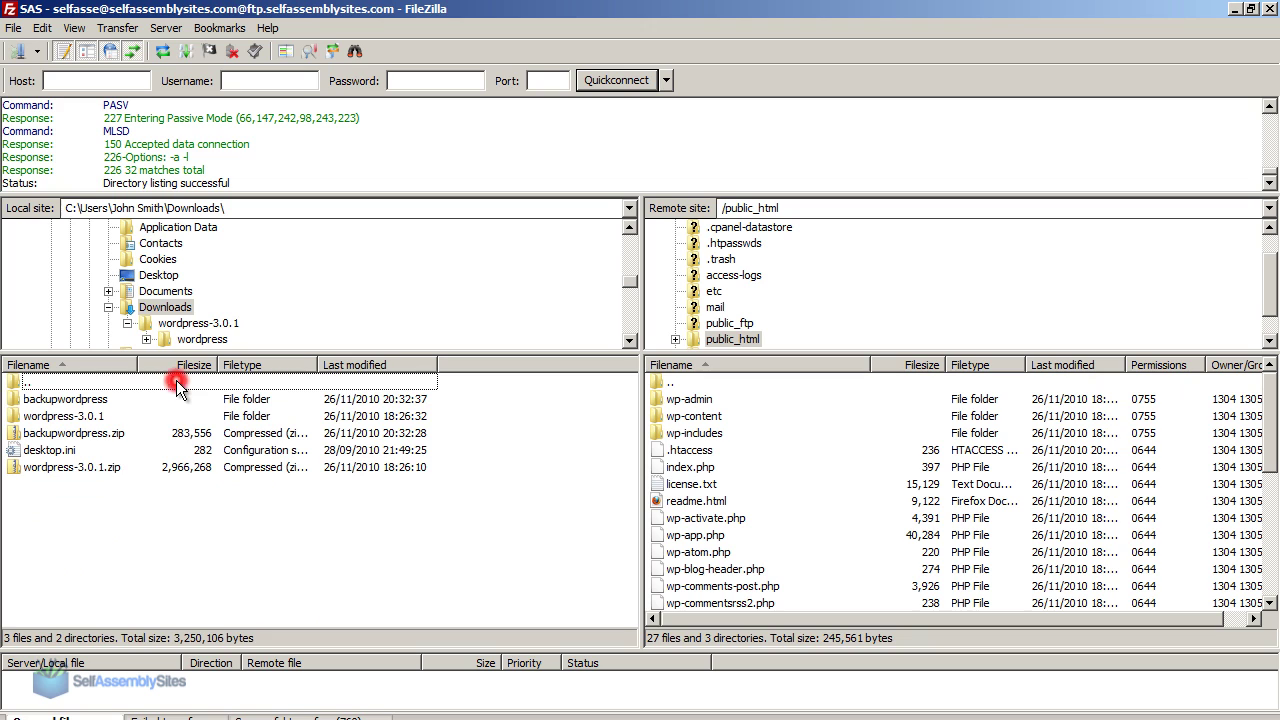
pyautogui.click(104, 399)
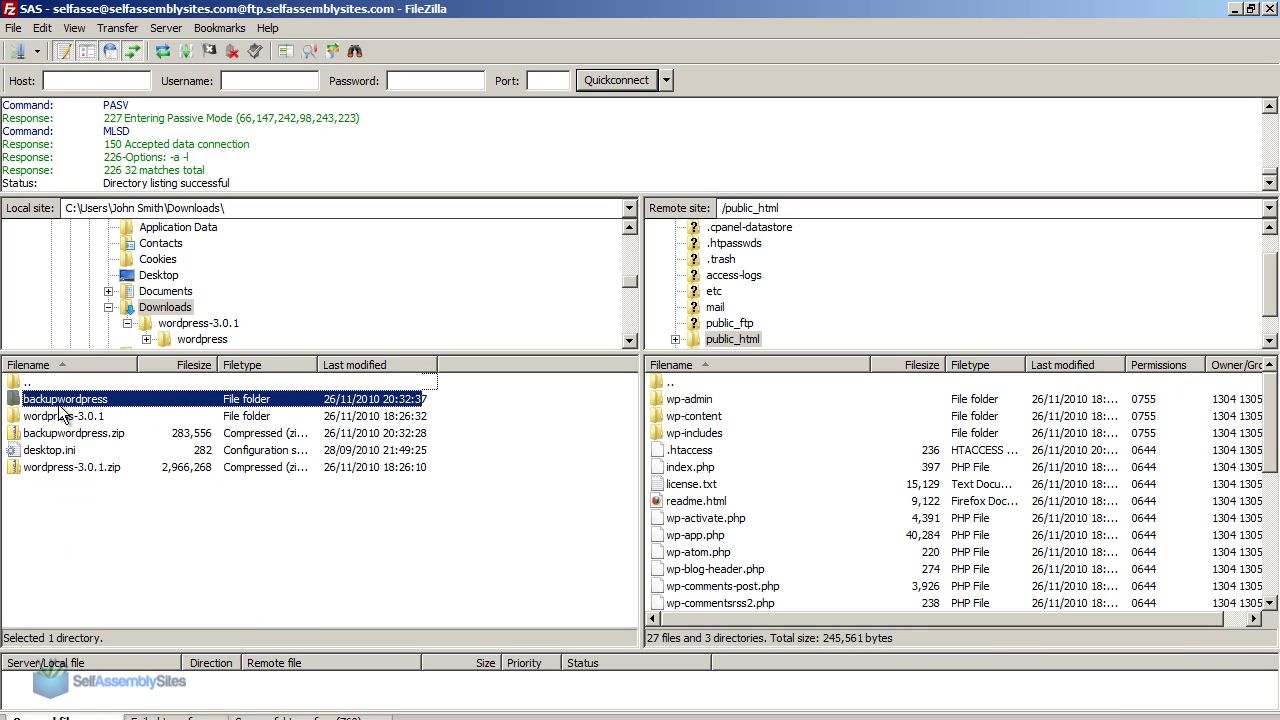
pyautogui.doubleClick(55, 402)
pyautogui.doubleClick(54, 403)
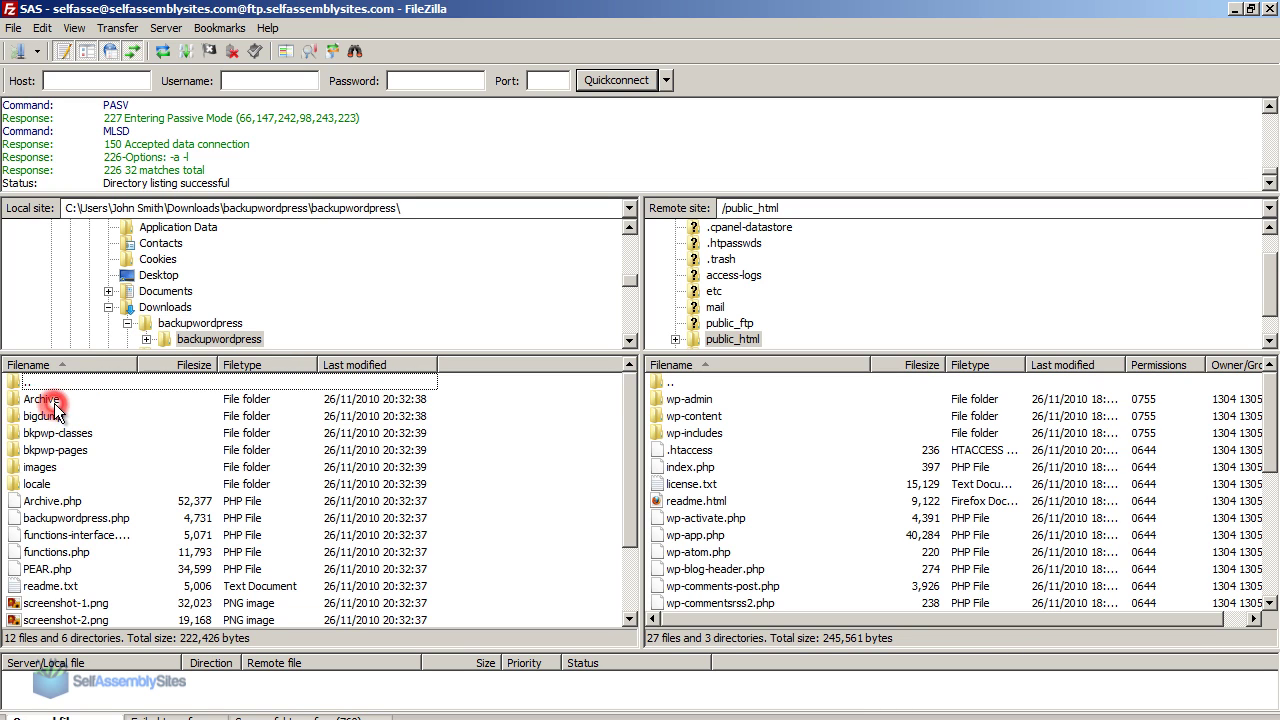
pyautogui.doubleClick(44, 388)
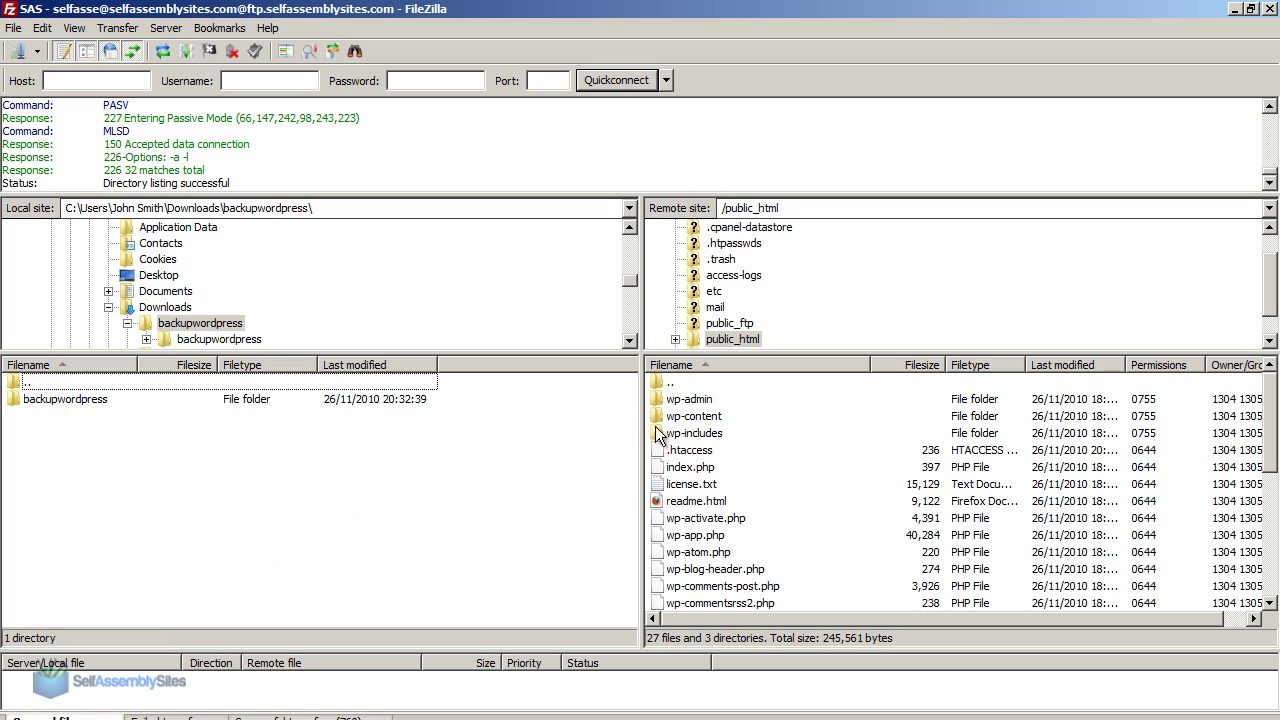
# Upload the backupwordpress folder into the server's wp-content/plugins folder.
pyautogui.click(718, 416)
pyautogui.doubleClick(721, 414)
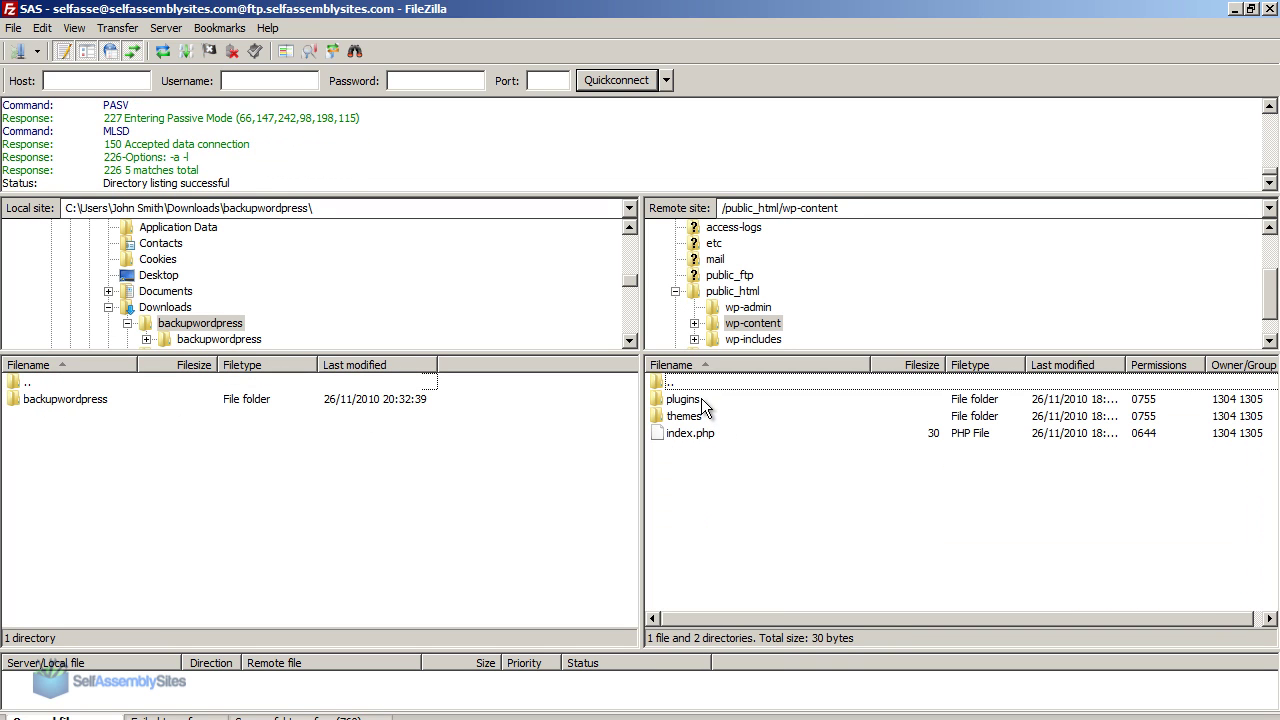
pyautogui.doubleClick(701, 398)
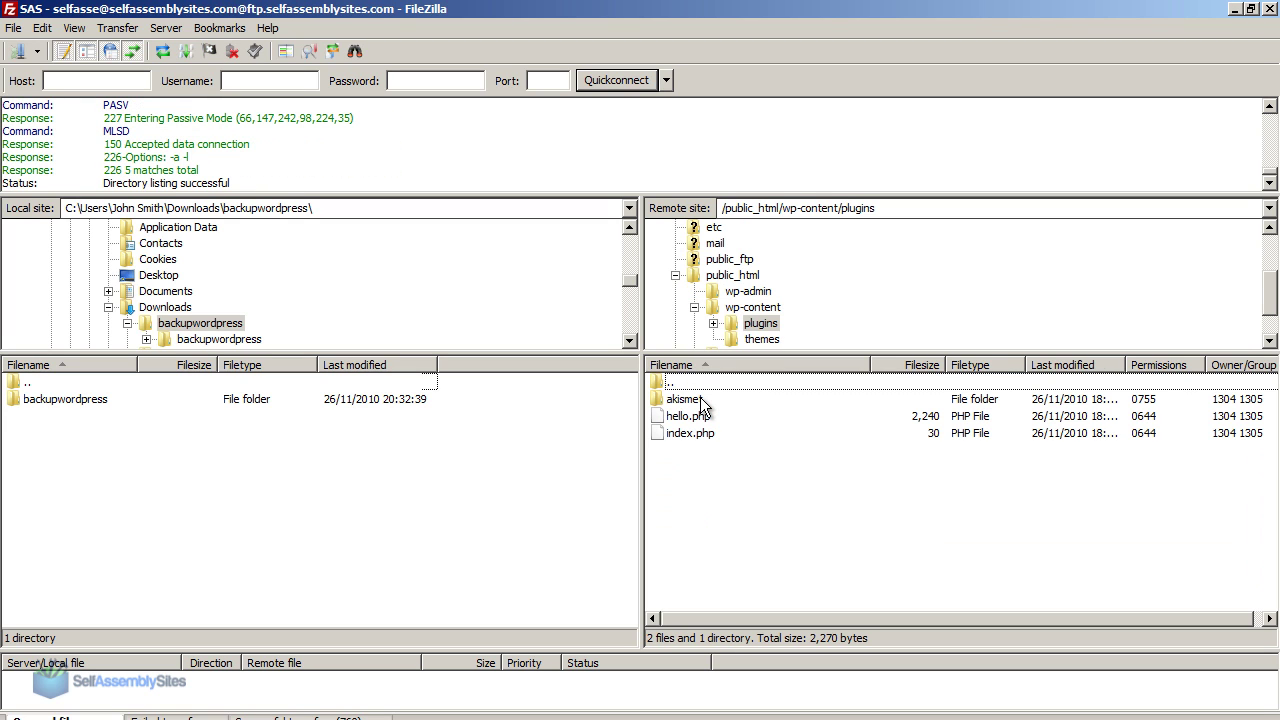
pyautogui.click(41, 403)
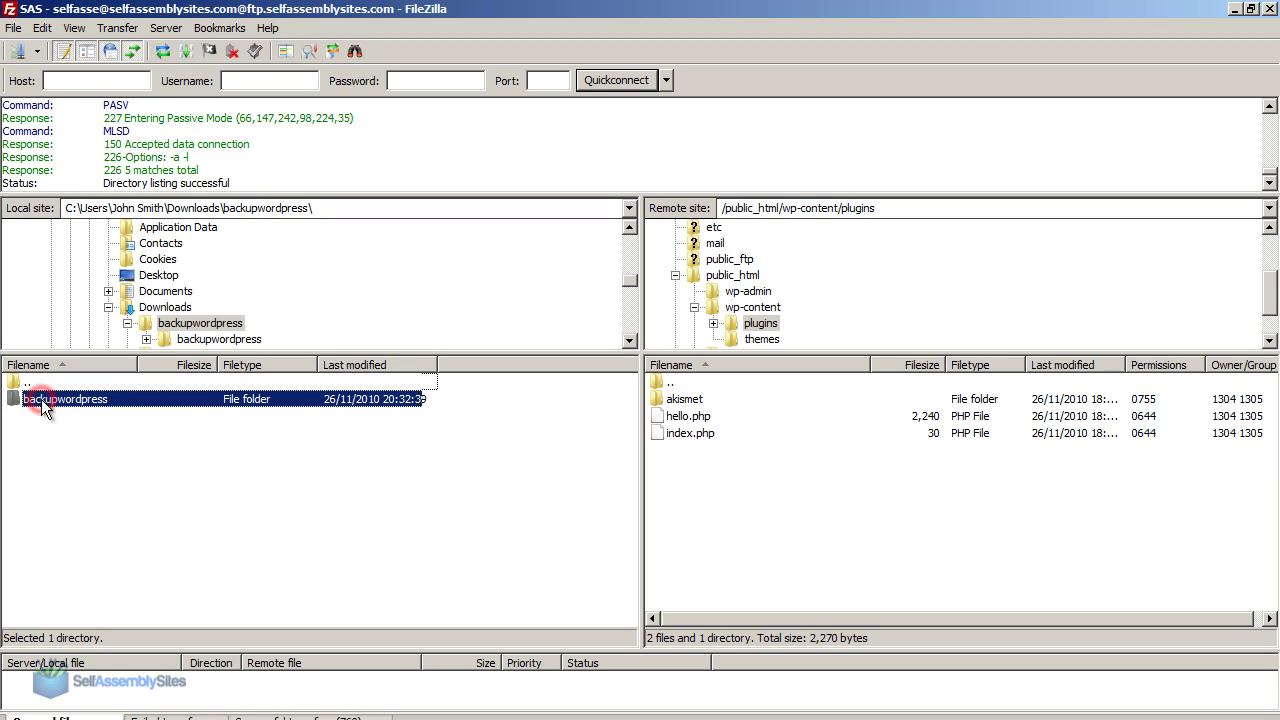
pyautogui.rightClick(41, 399)
pyautogui.click(68, 409)
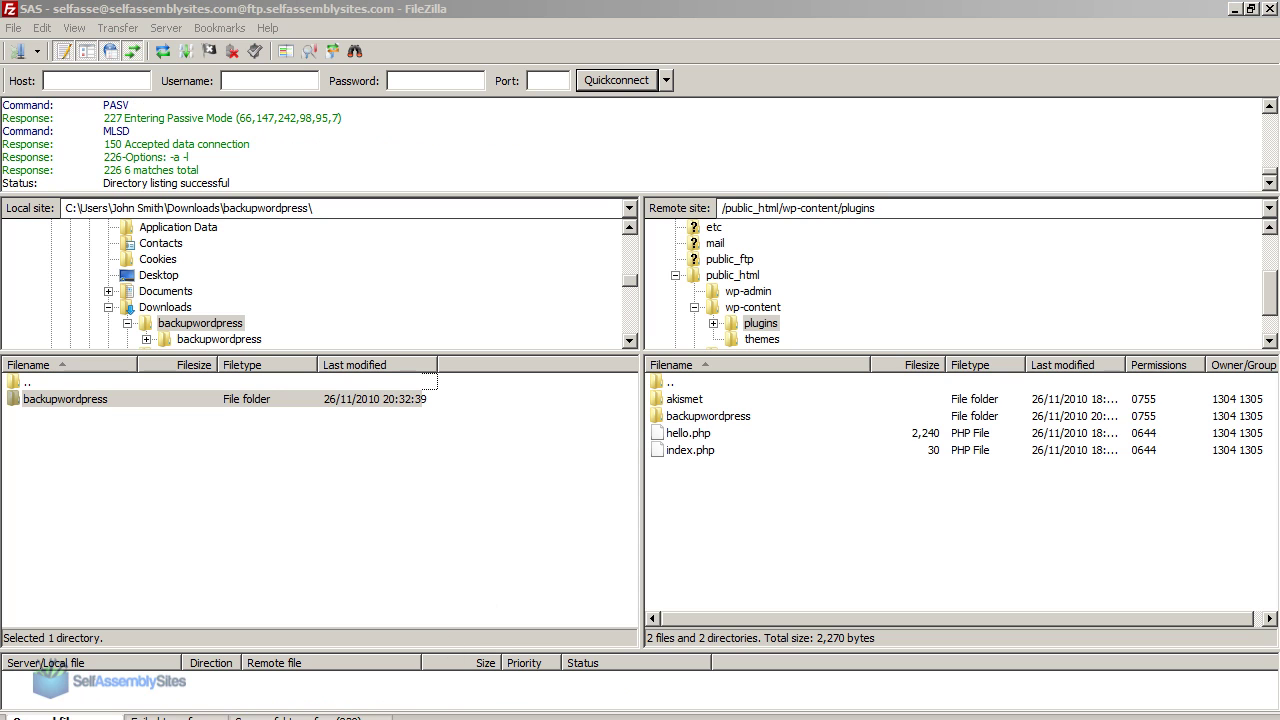
# Reload the WordPress admin and activate the BackUpWordPress 0.4.5 plugin on the Plugins page.
pyautogui.click(180, 705)
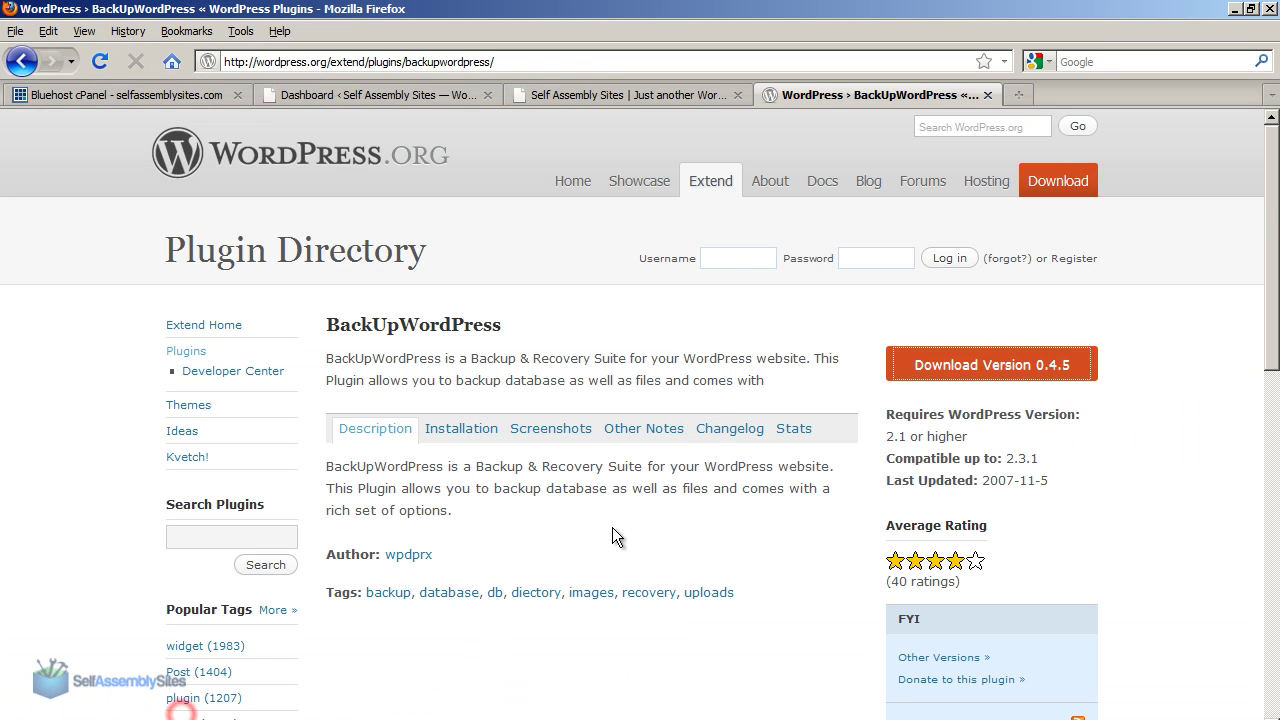
pyautogui.click(365, 95)
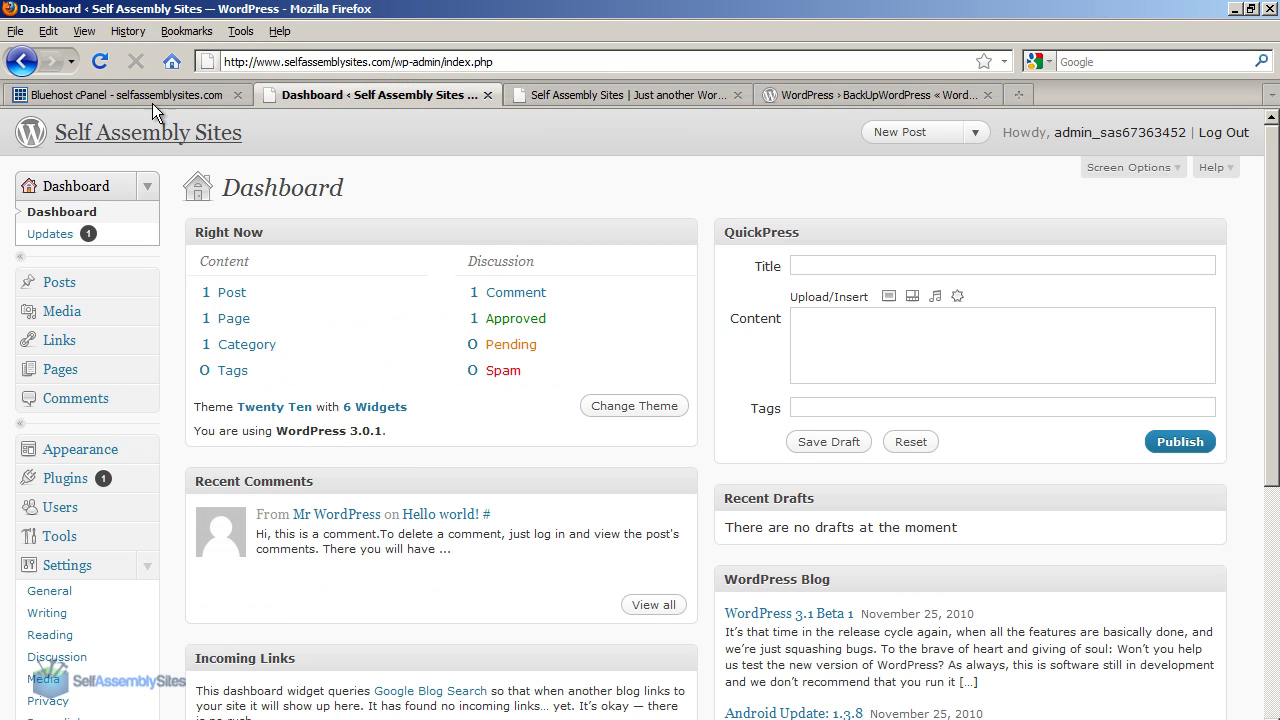
pyautogui.click(100, 62)
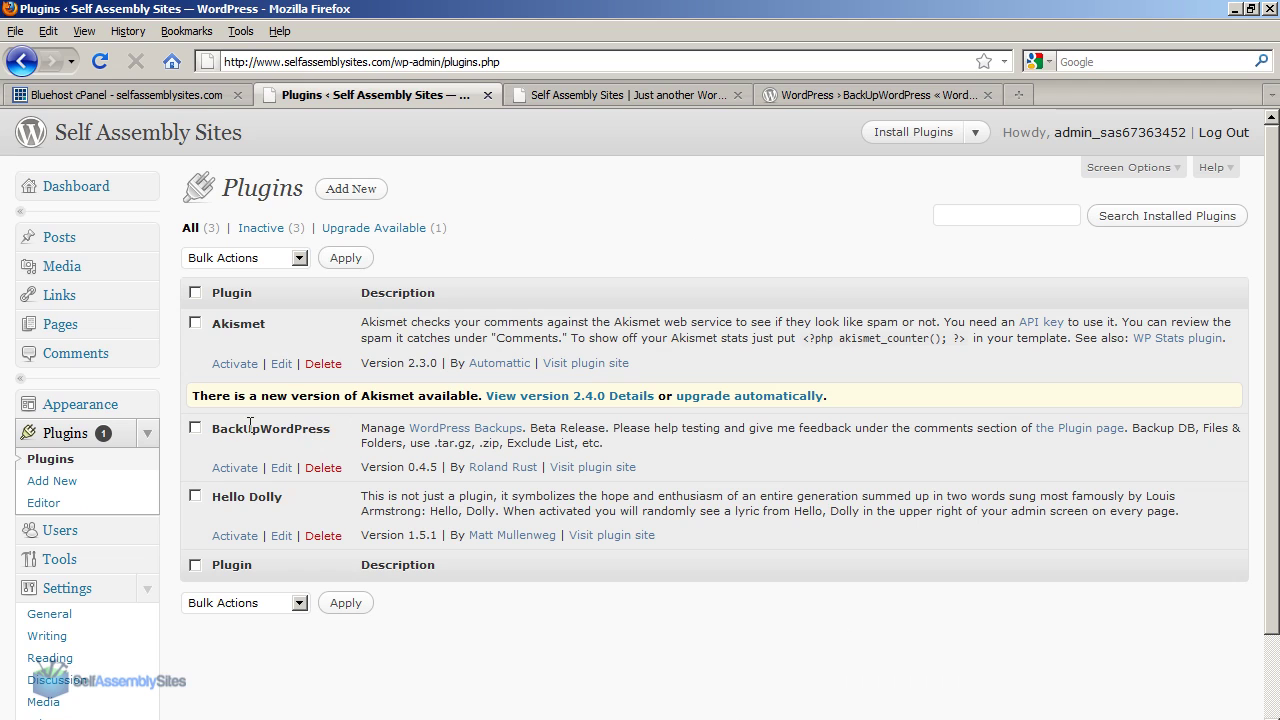
pyautogui.moveTo(211, 429); pyautogui.dragTo(617, 481)
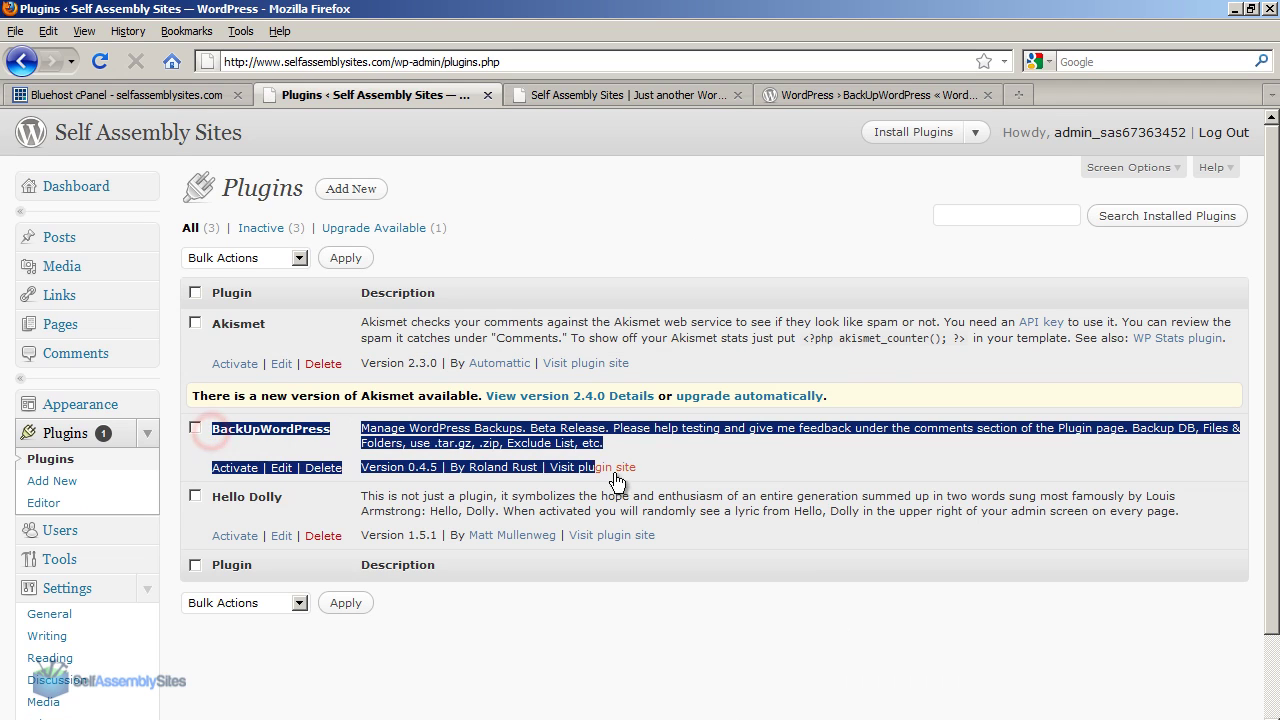
pyautogui.click(678, 478)
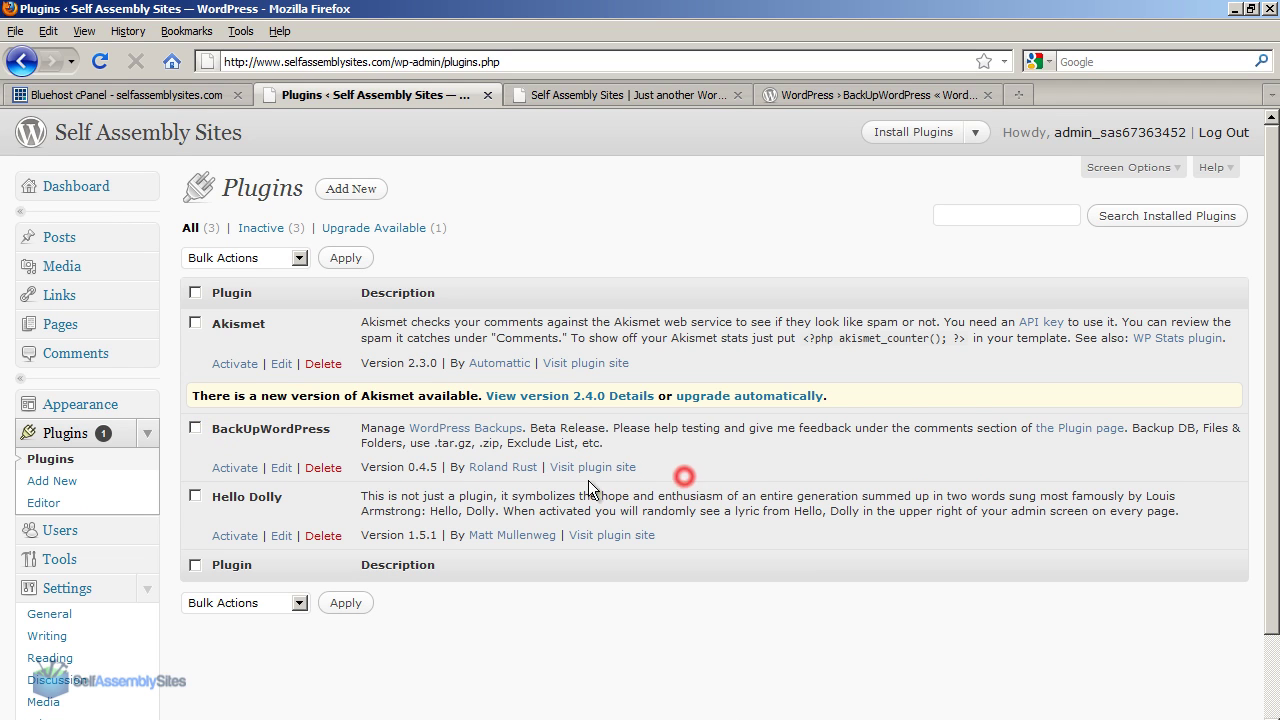
pyautogui.click(234, 468)
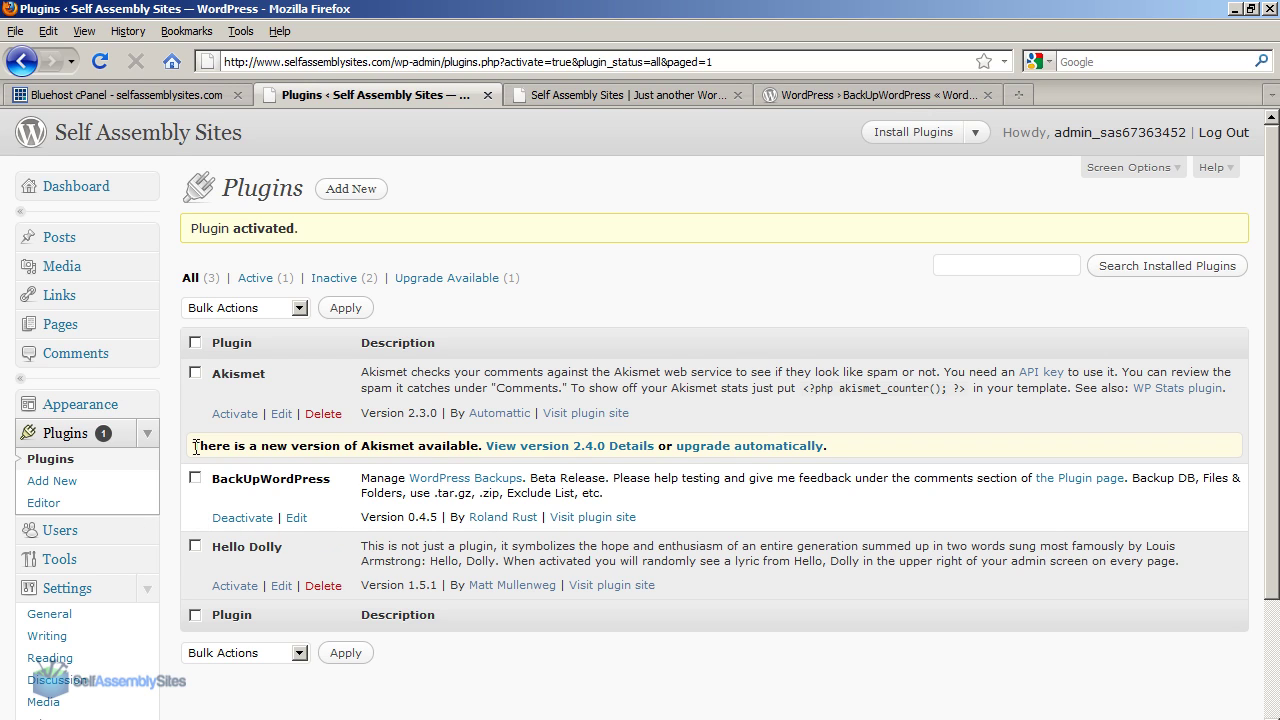
# Change the BackUpWordPress backup path to /wp-content/sas-site-backup1312 and save it.
pyautogui.scroll(-3, 169, 433)
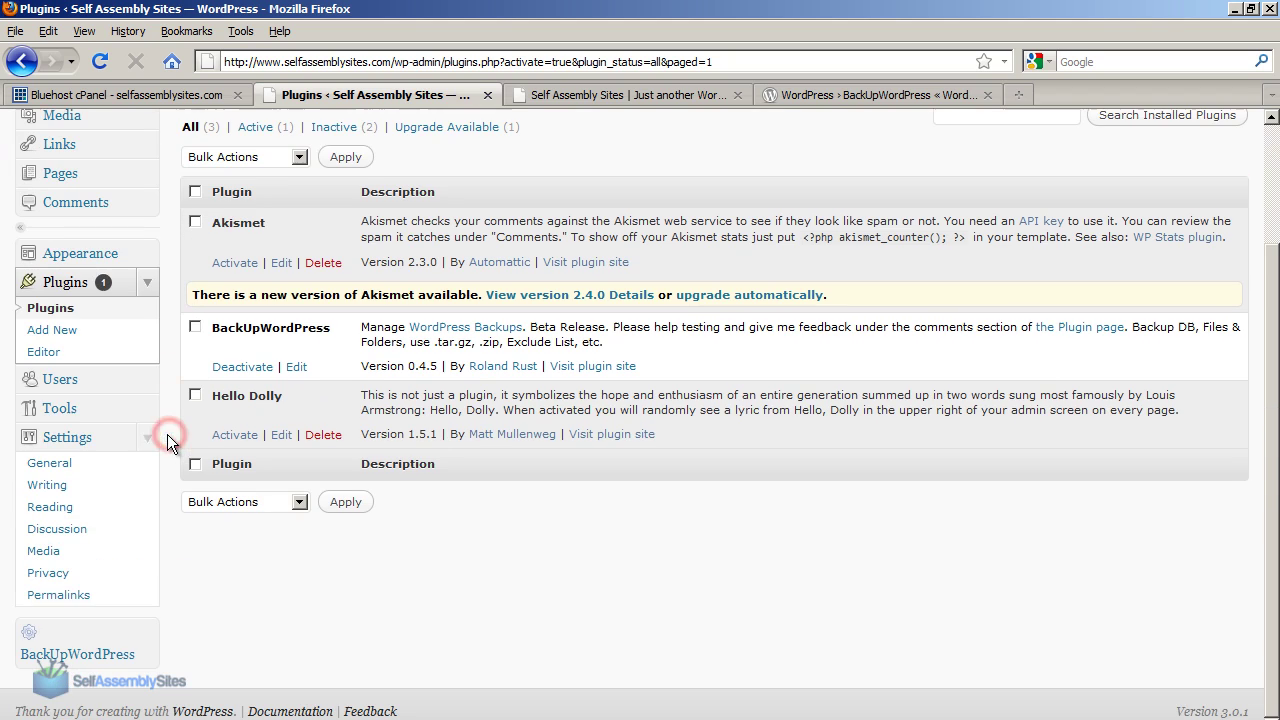
pyautogui.click(93, 662)
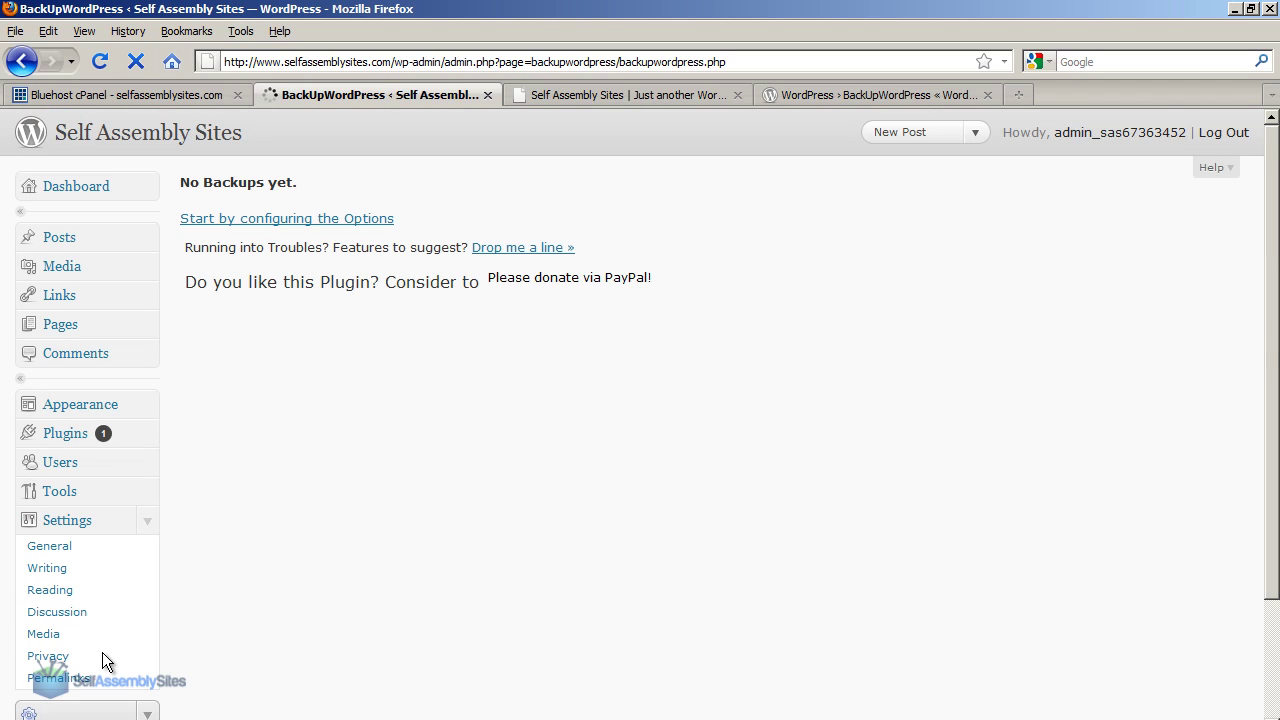
pyautogui.click(334, 220)
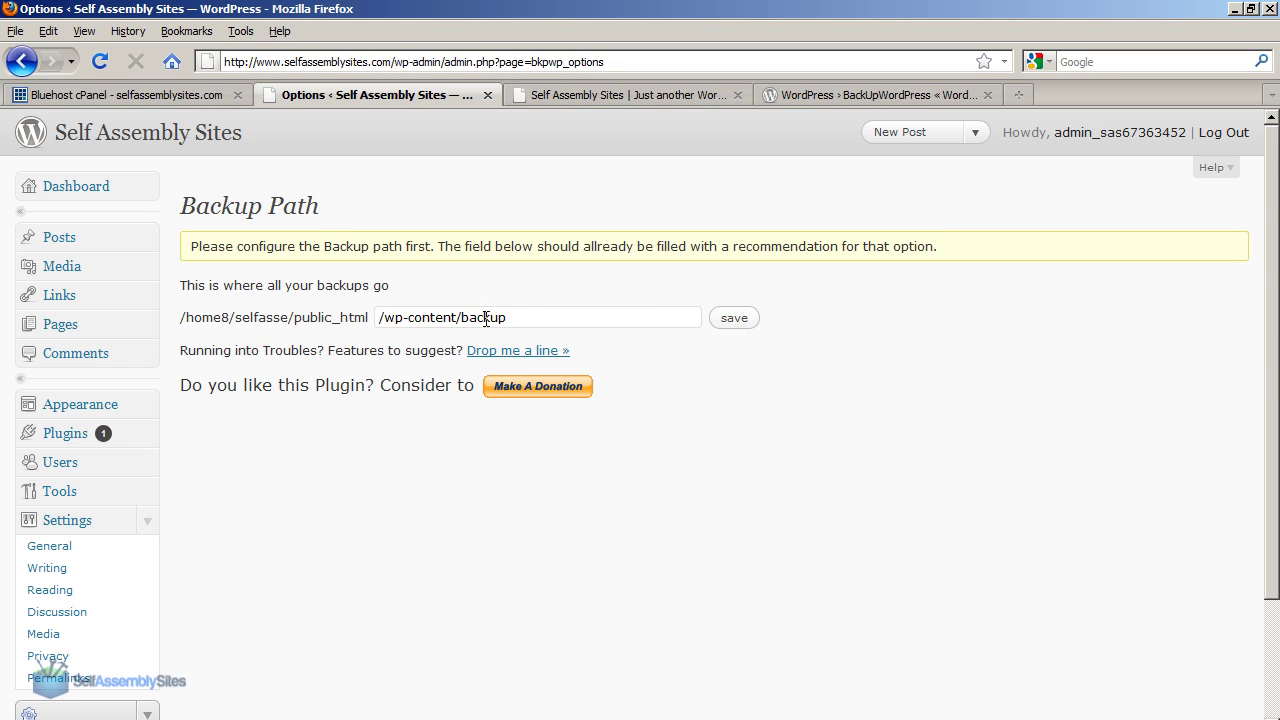
pyautogui.write('sas-site-')
pyautogui.press('End')
pyautogui.write('1312')
pyautogui.click(735, 317)
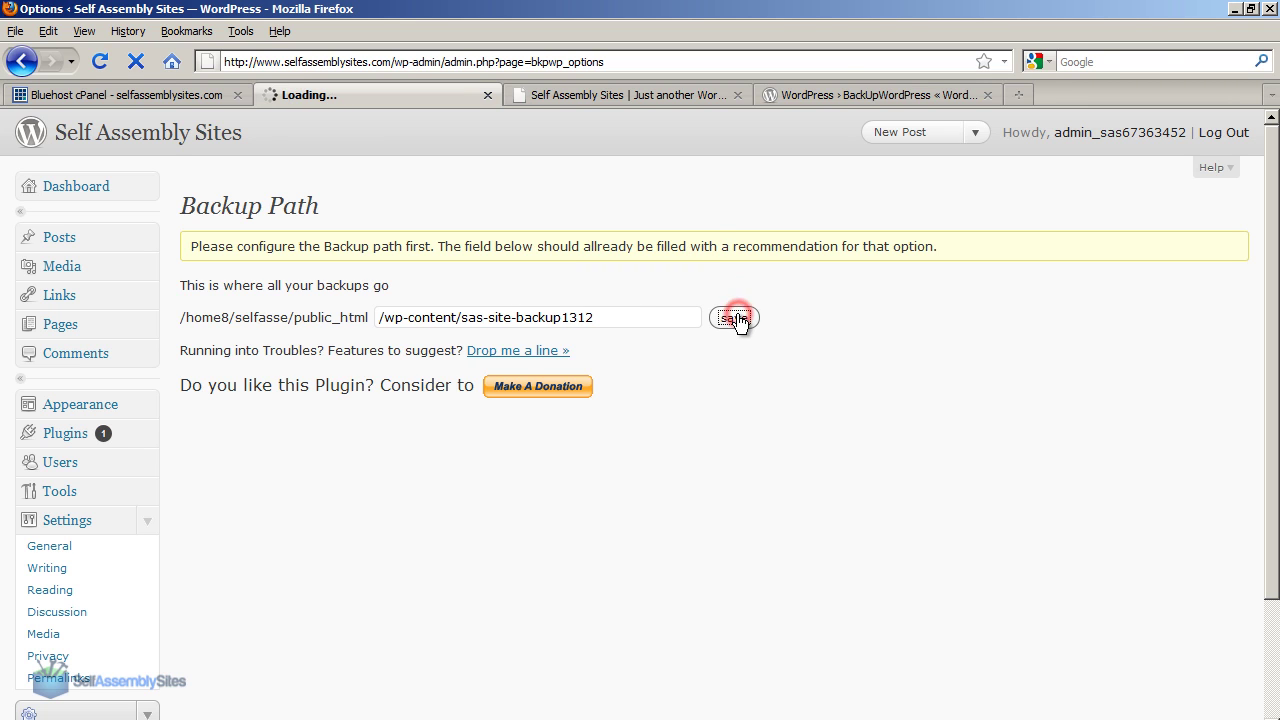
# Activate the weekly full backup and daily SQL-only backup schedules.
pyautogui.click(592, 250)
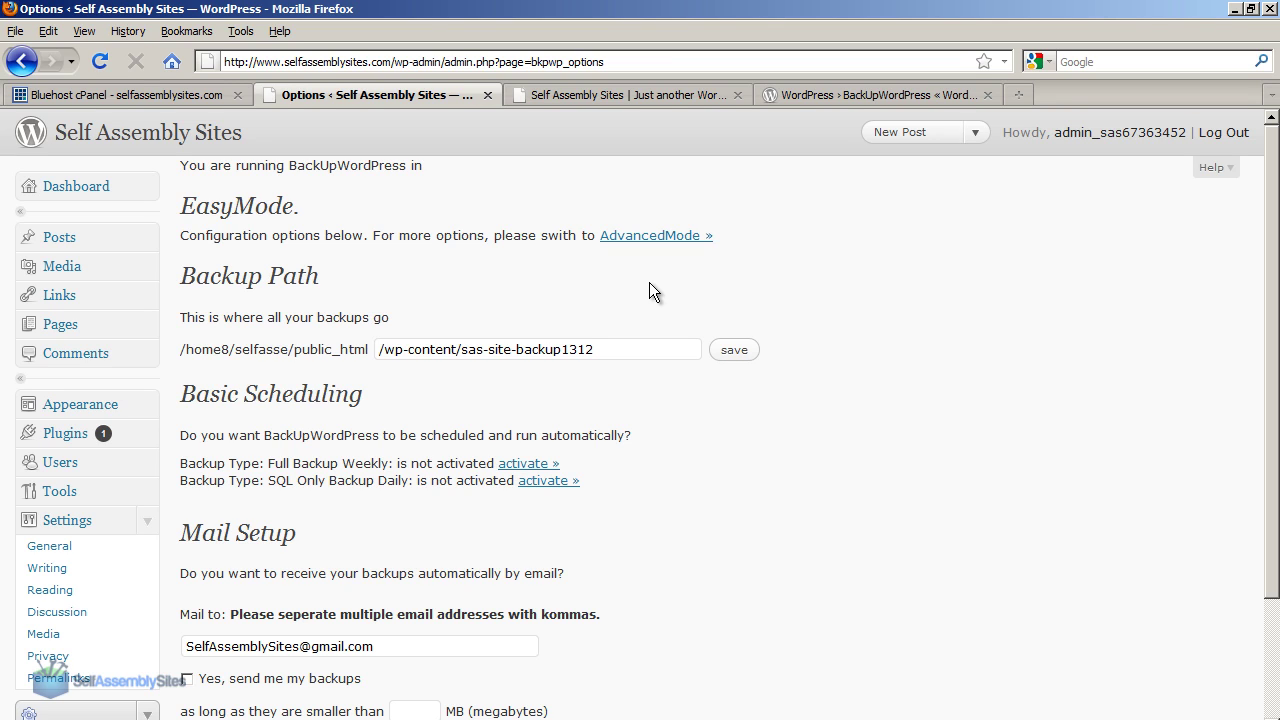
pyautogui.click(520, 467)
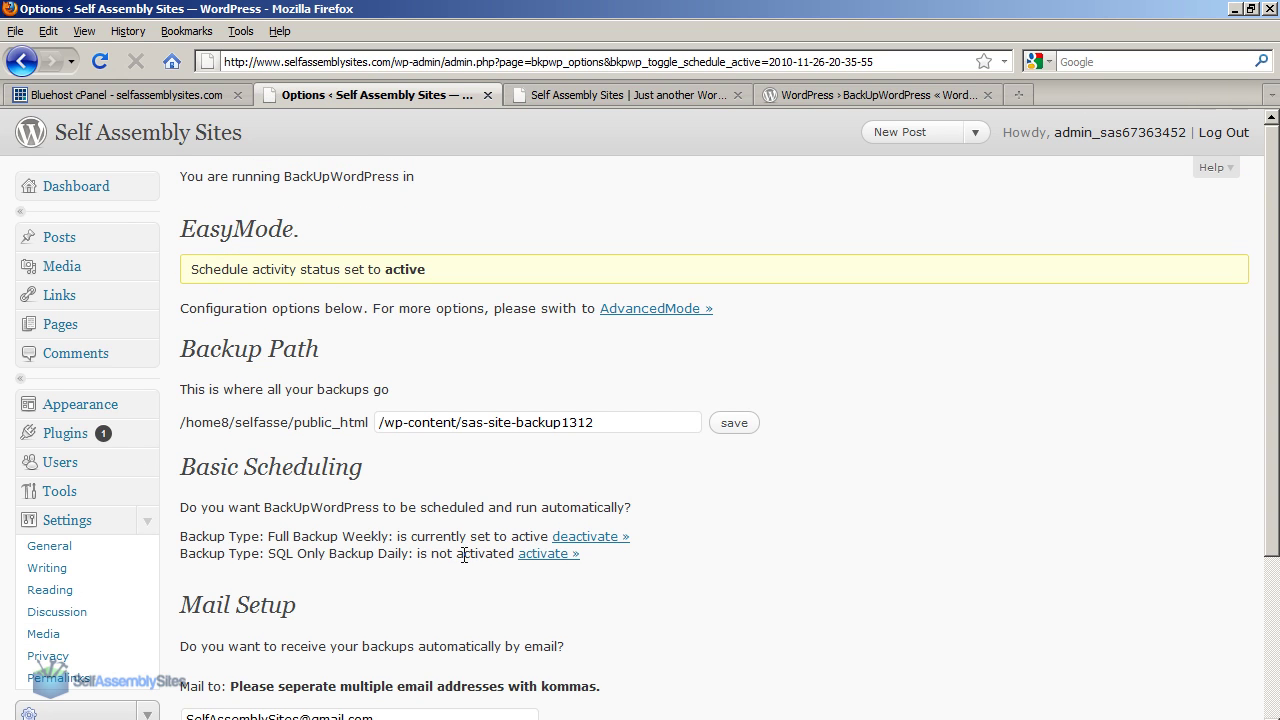
pyautogui.click(535, 555)
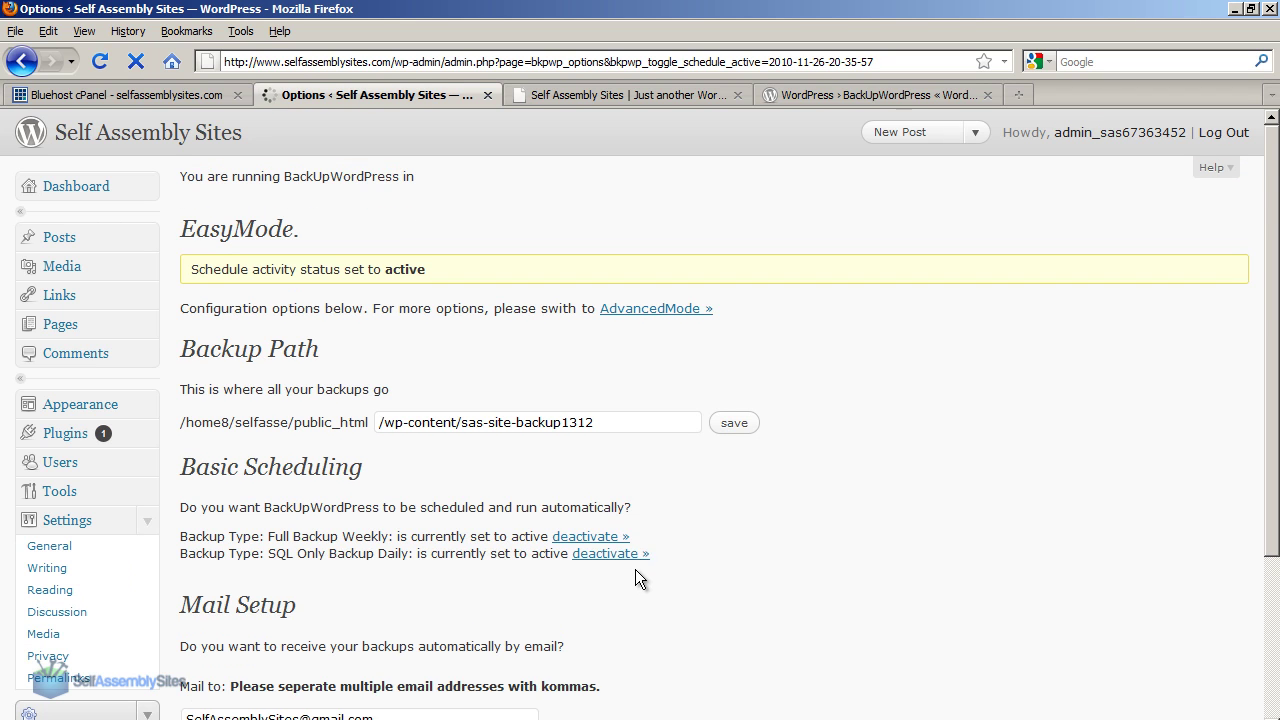
pyautogui.click(795, 561)
pyautogui.scroll(-4, 714, 523)
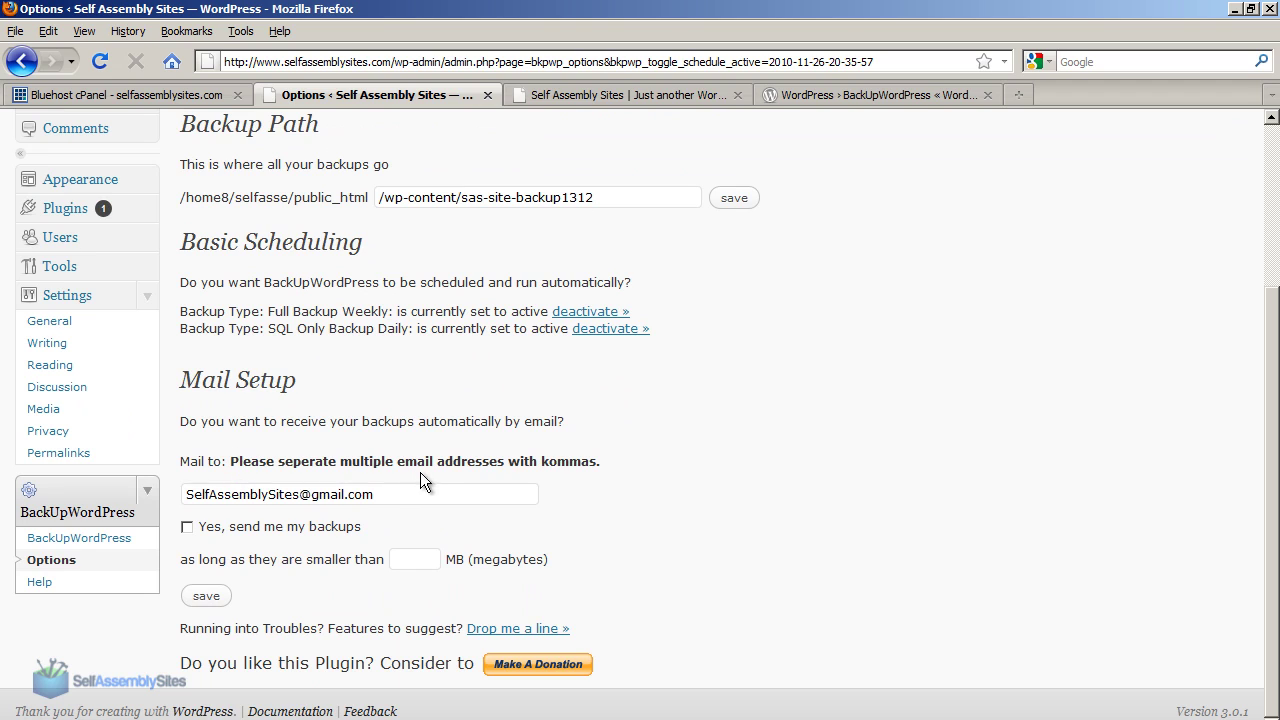
# Opt in to emailed backups with a 50 MB maximum size and save the mail settings.
pyautogui.click(192, 528)
pyautogui.click(430, 558)
pyautogui.click(210, 596)
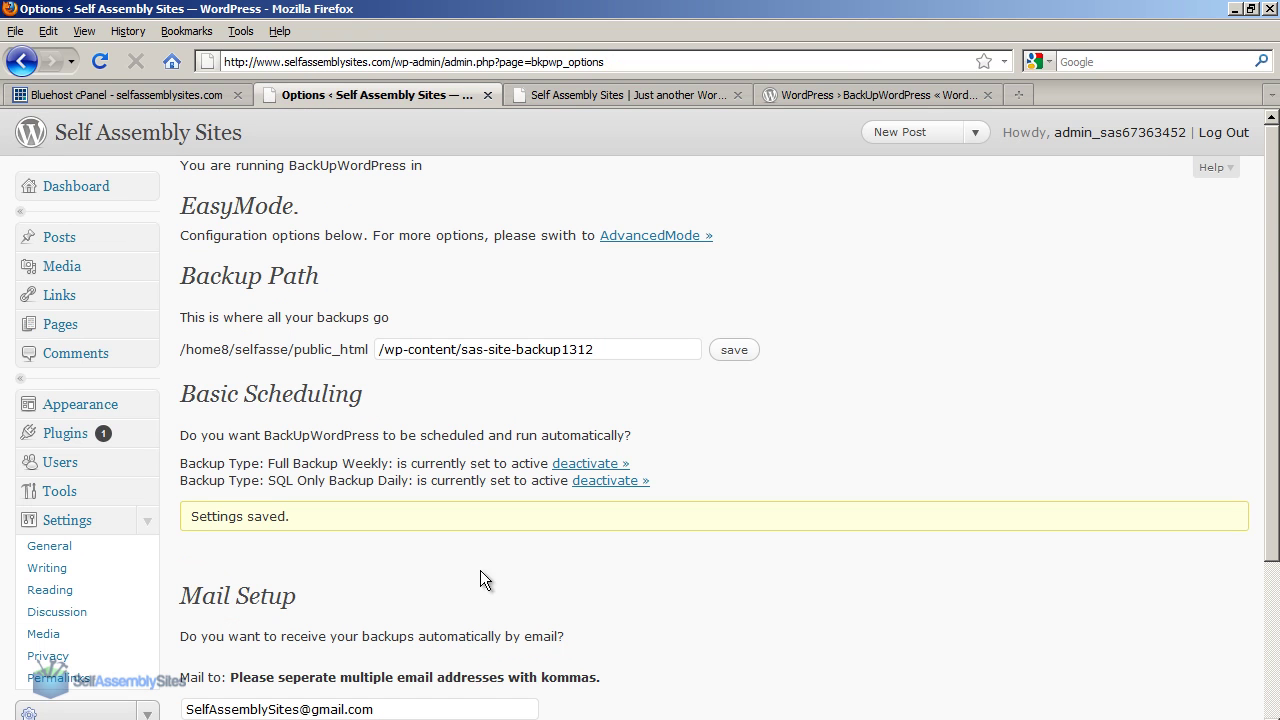
pyautogui.scroll(-4, 740, 590)
pyautogui.scroll(4, 714, 609)
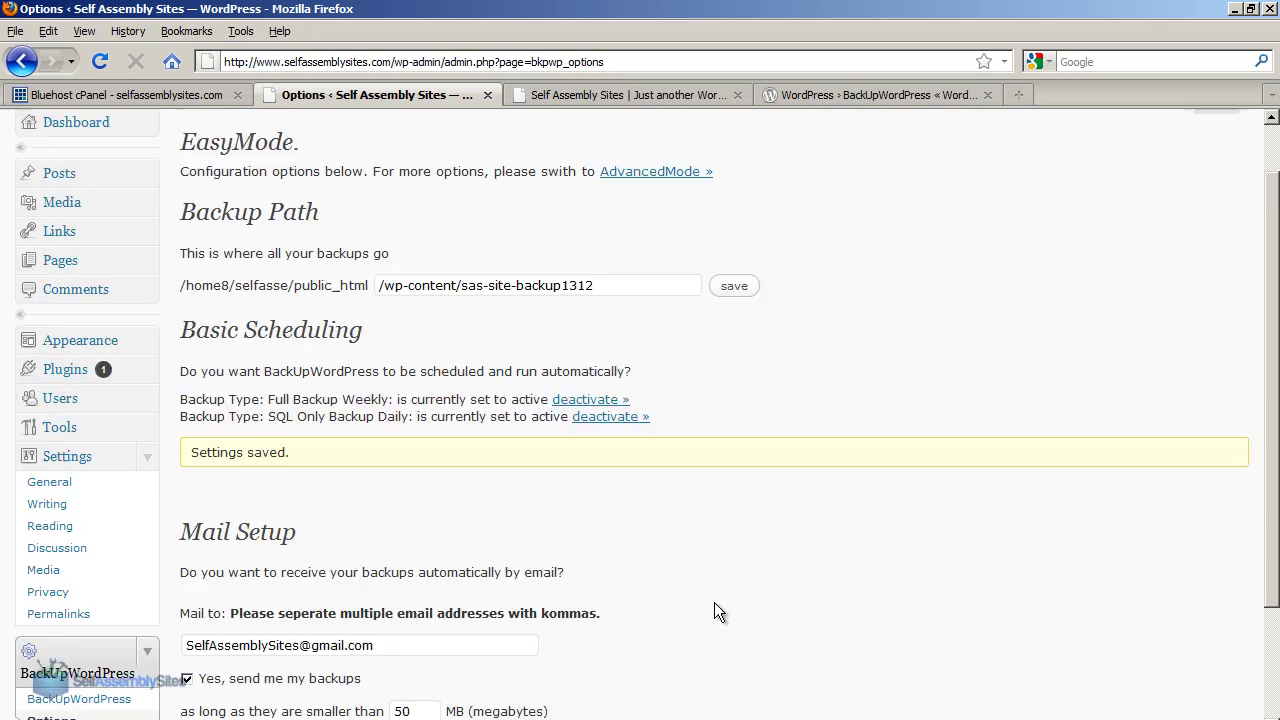
pyautogui.scroll(-4, 708, 615)
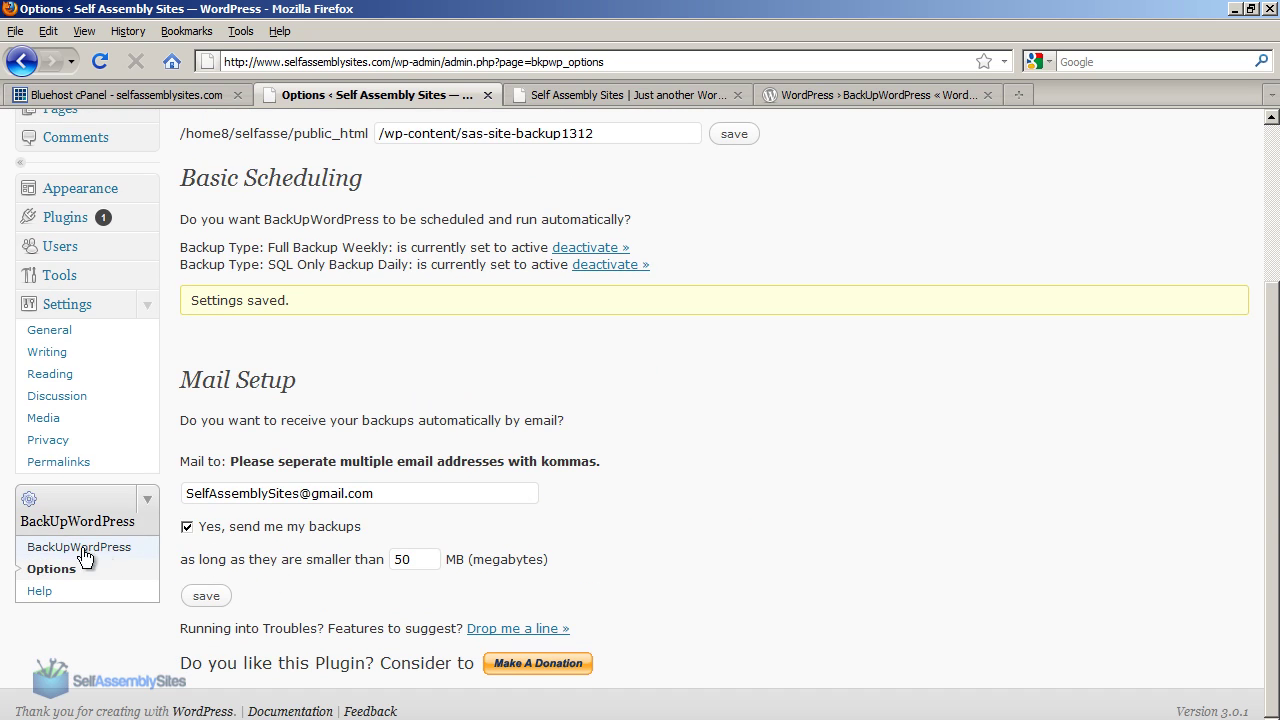
pyautogui.click(75, 558)
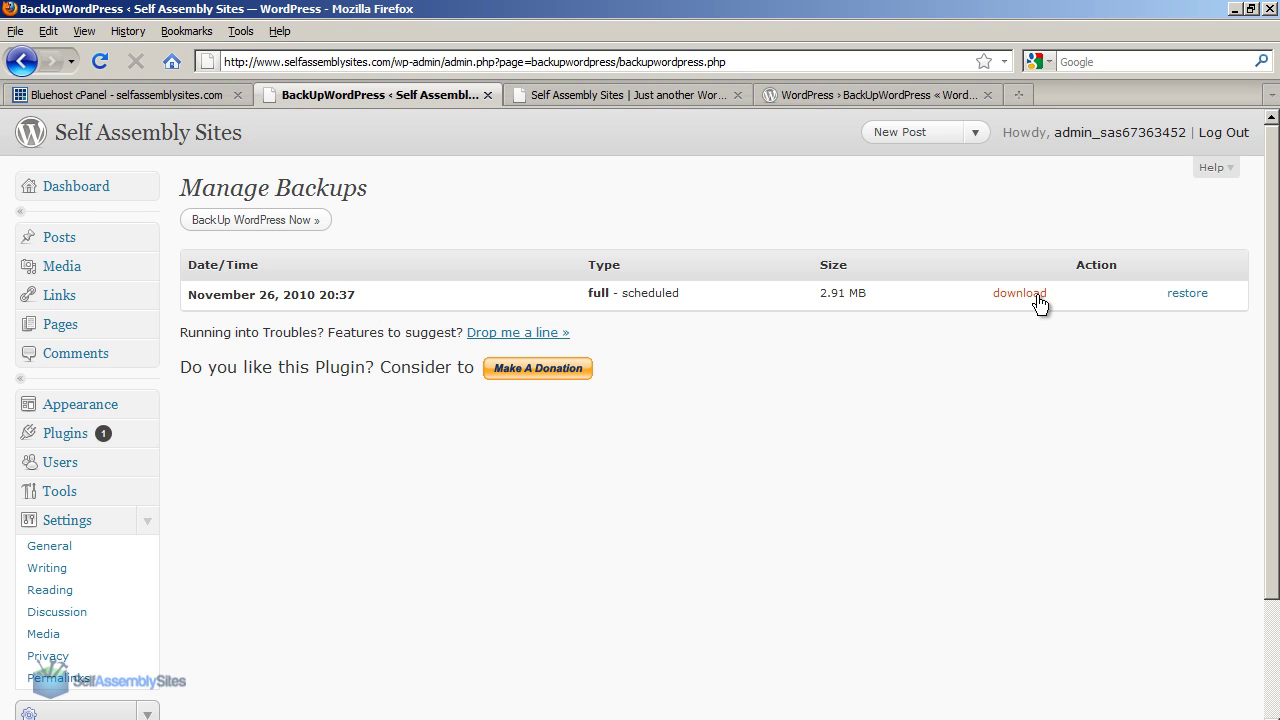
# Run a manual full backup with 'BackUp WordPress Now', then return to the installed plugins list.
pyautogui.click(300, 221)
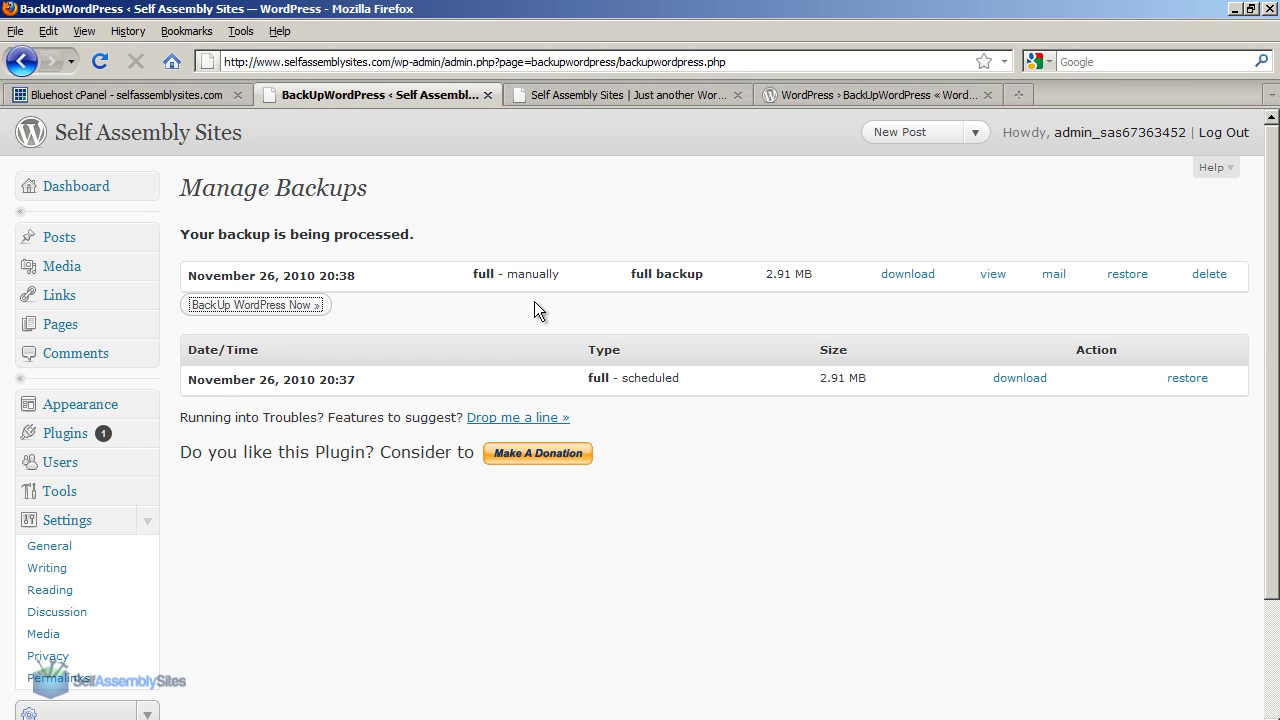
pyautogui.click(65, 433)
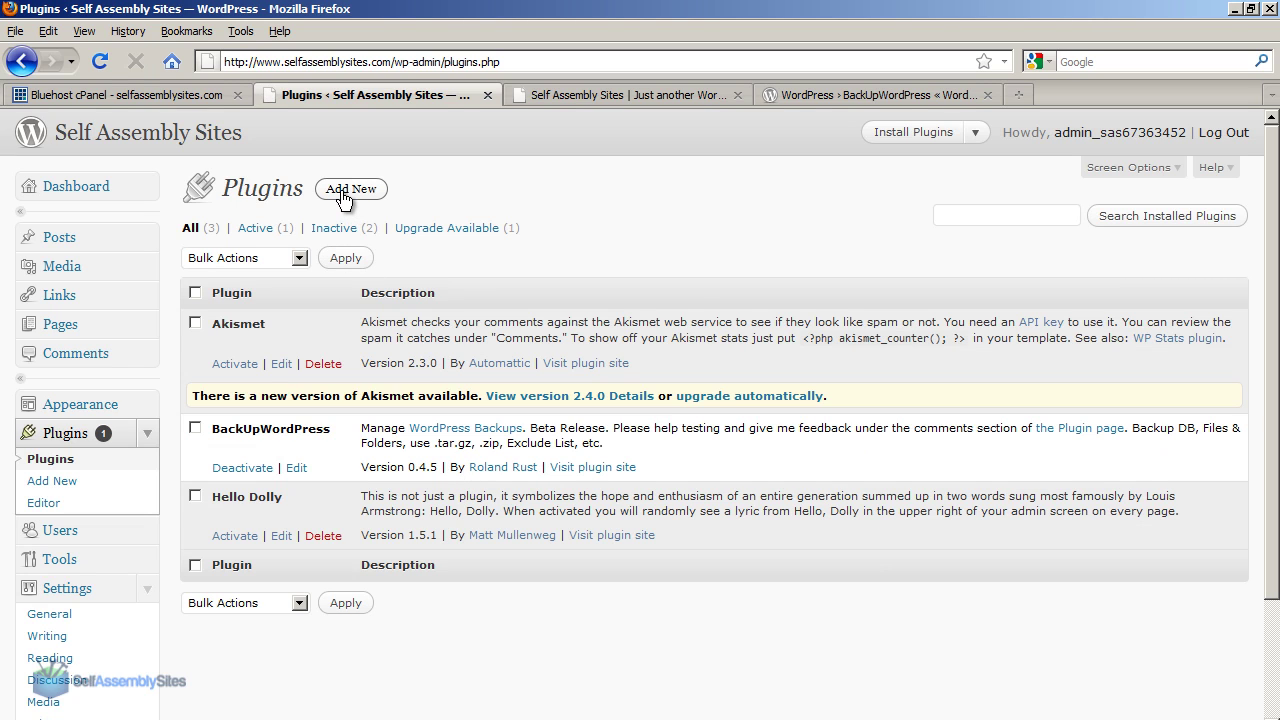
# Search the Add New plugins directory for 'All in One SEO'.
pyautogui.click(342, 192)
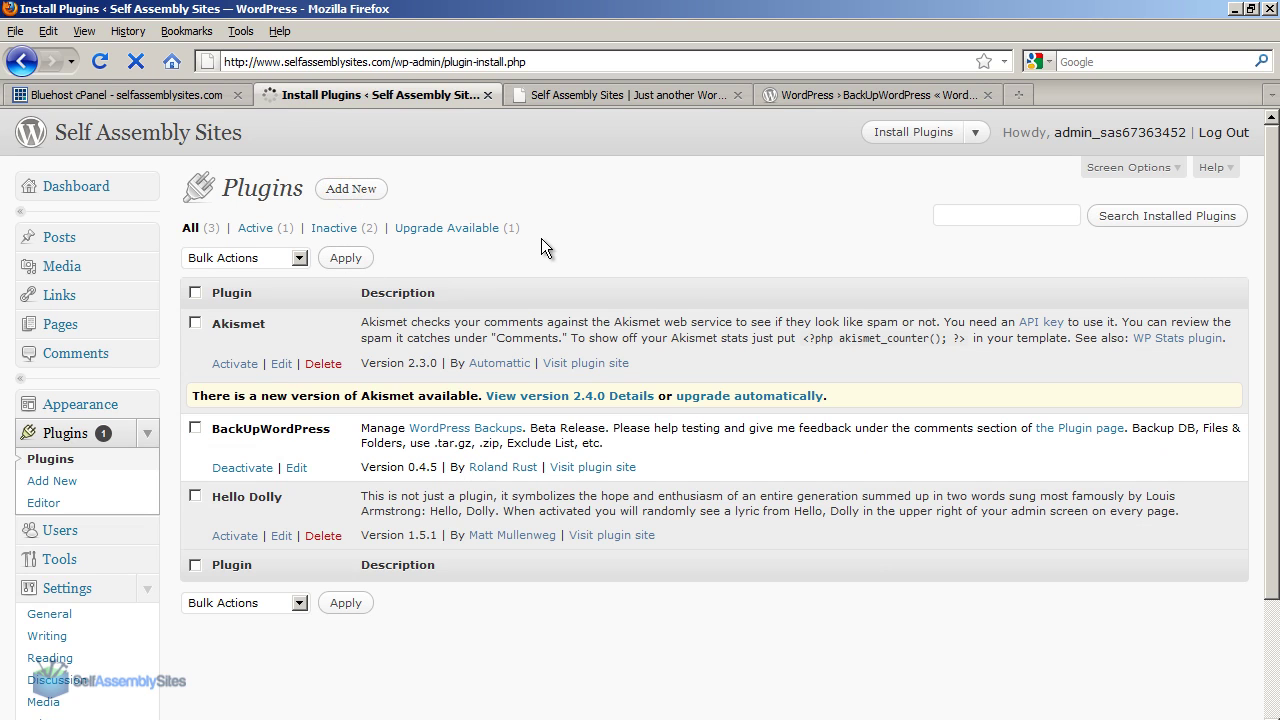
pyautogui.click(323, 381)
pyautogui.write('A')
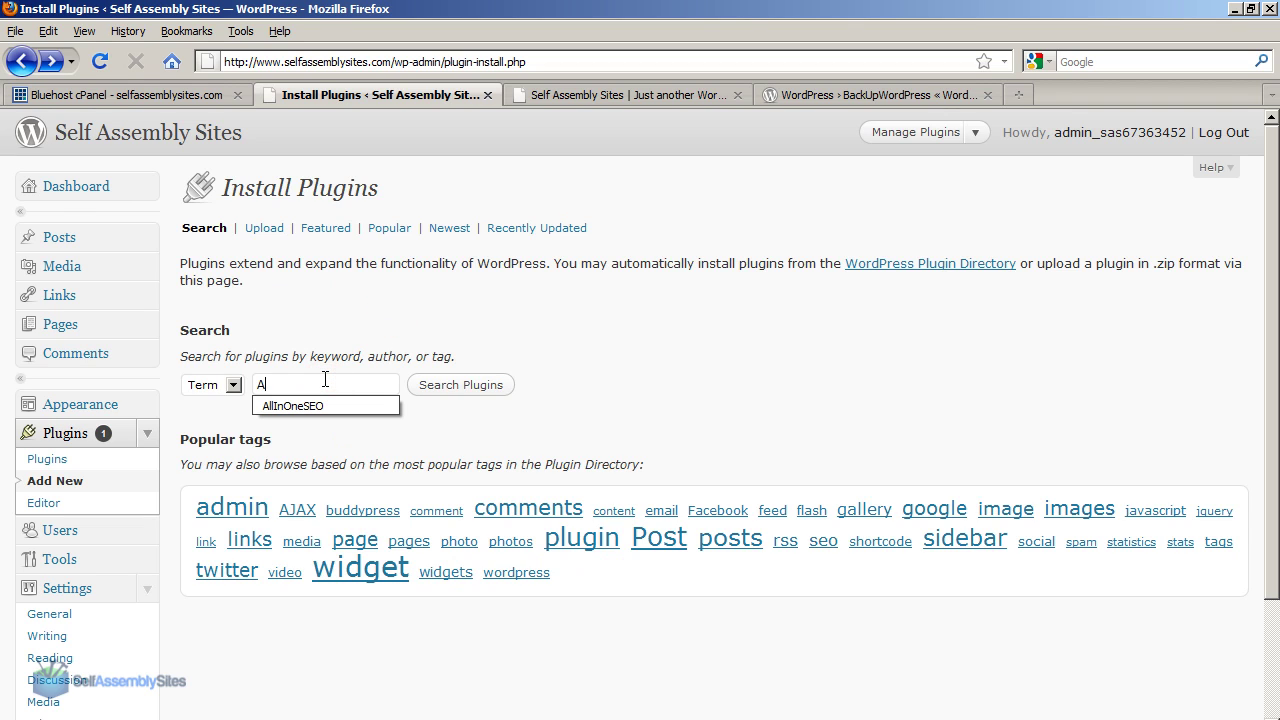
pyautogui.press('BackSpace')
pyautogui.write('All in One SEO')
pyautogui.click(452, 385)
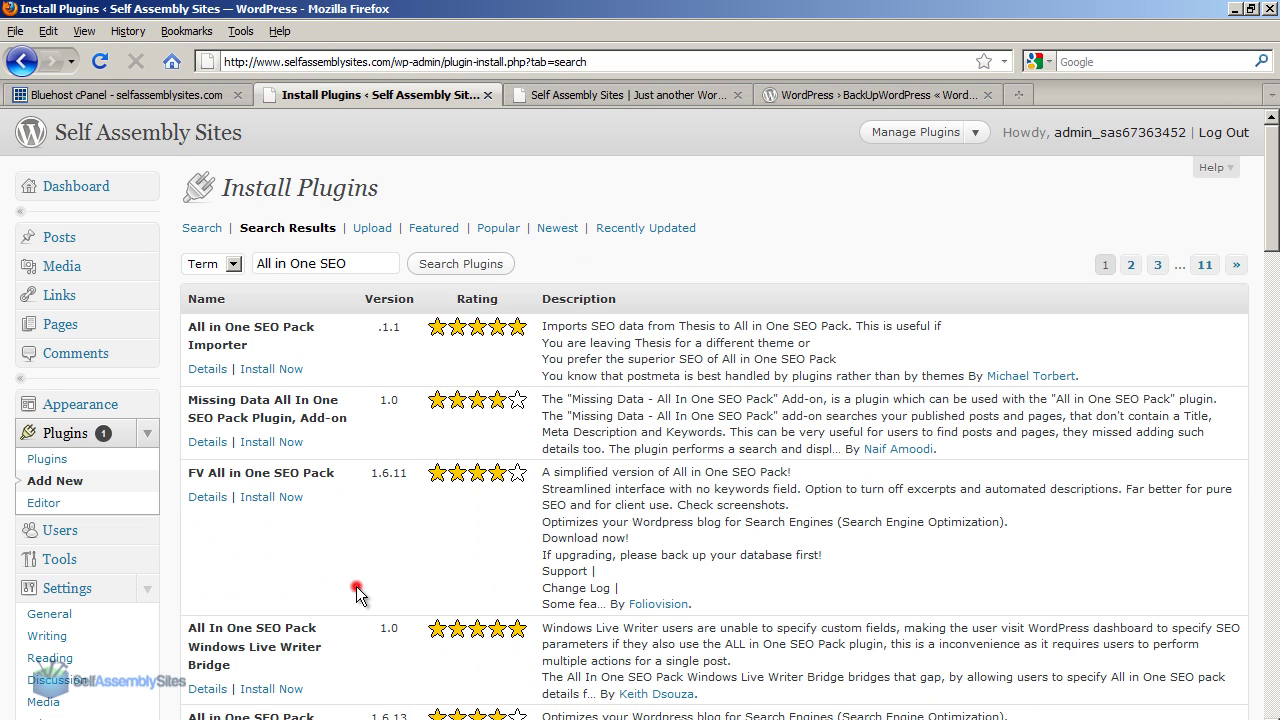
pyautogui.scroll(-5, 356, 576)
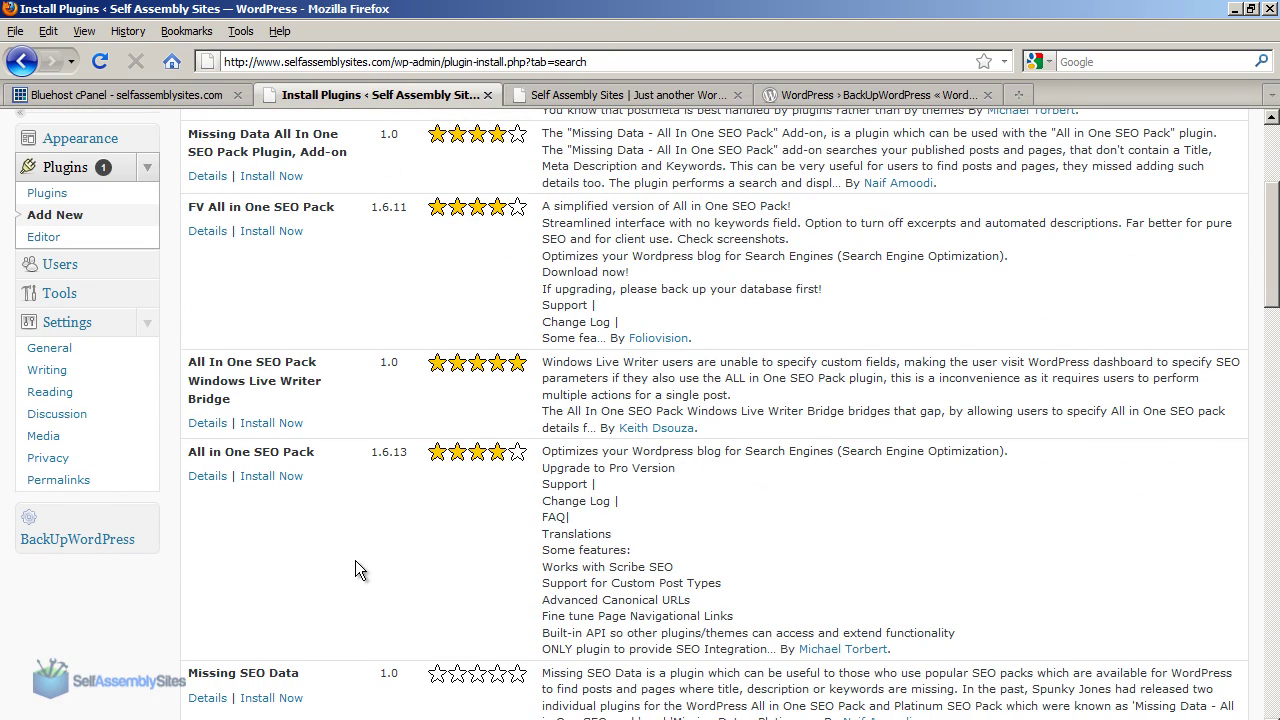
# Install All in One SEO Pack 1.6.13, confirm the install, and activate it.
pyautogui.click(258, 480)
pyautogui.click(574, 411)
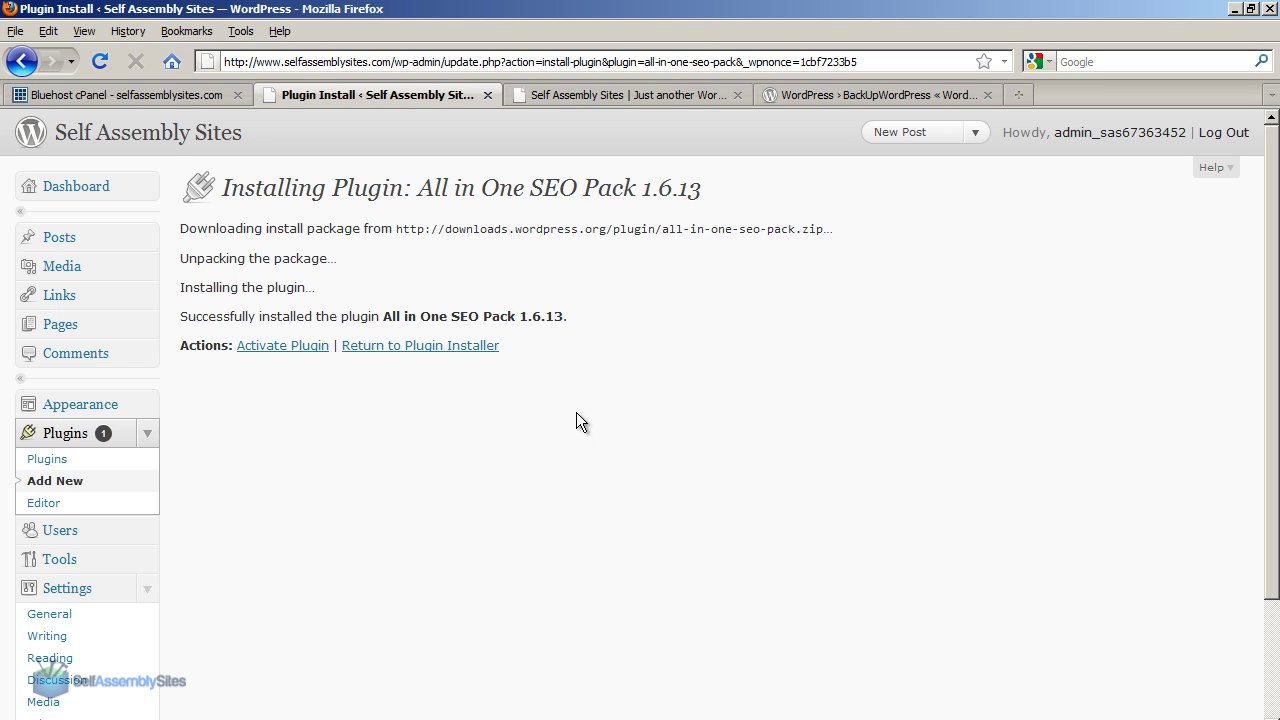
pyautogui.click(297, 349)
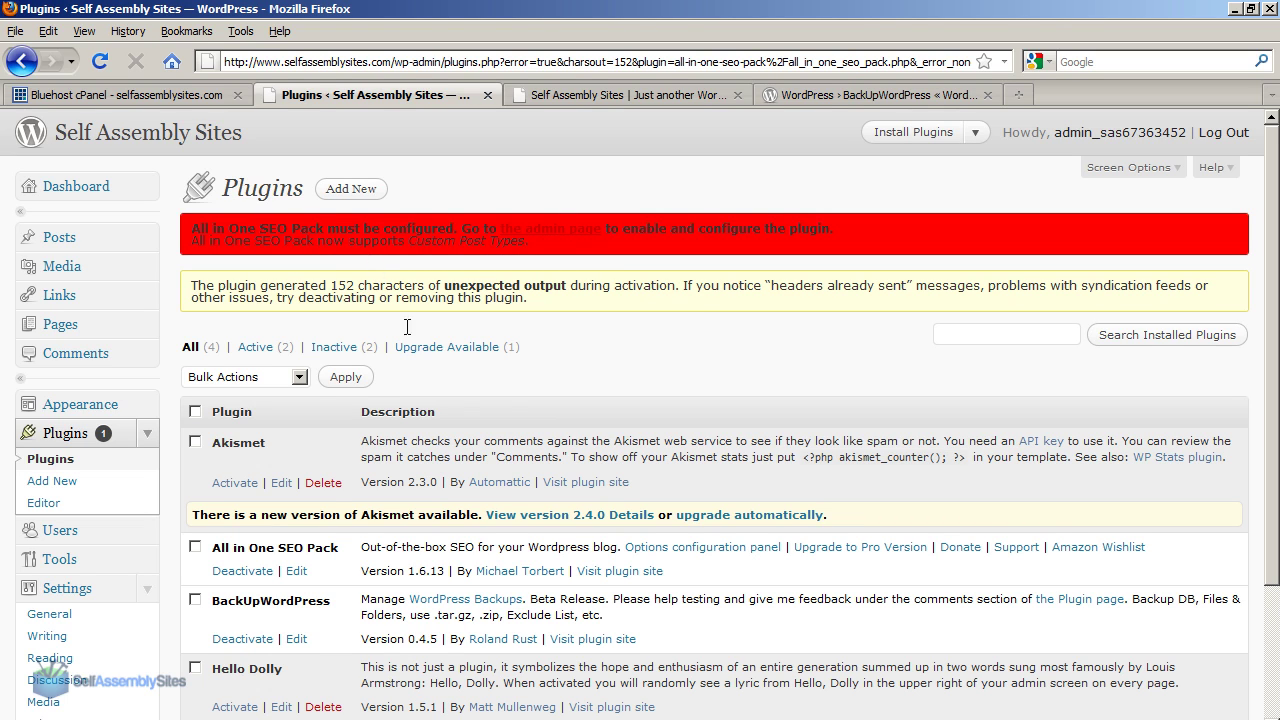
pyautogui.scroll(-2, 340, 560)
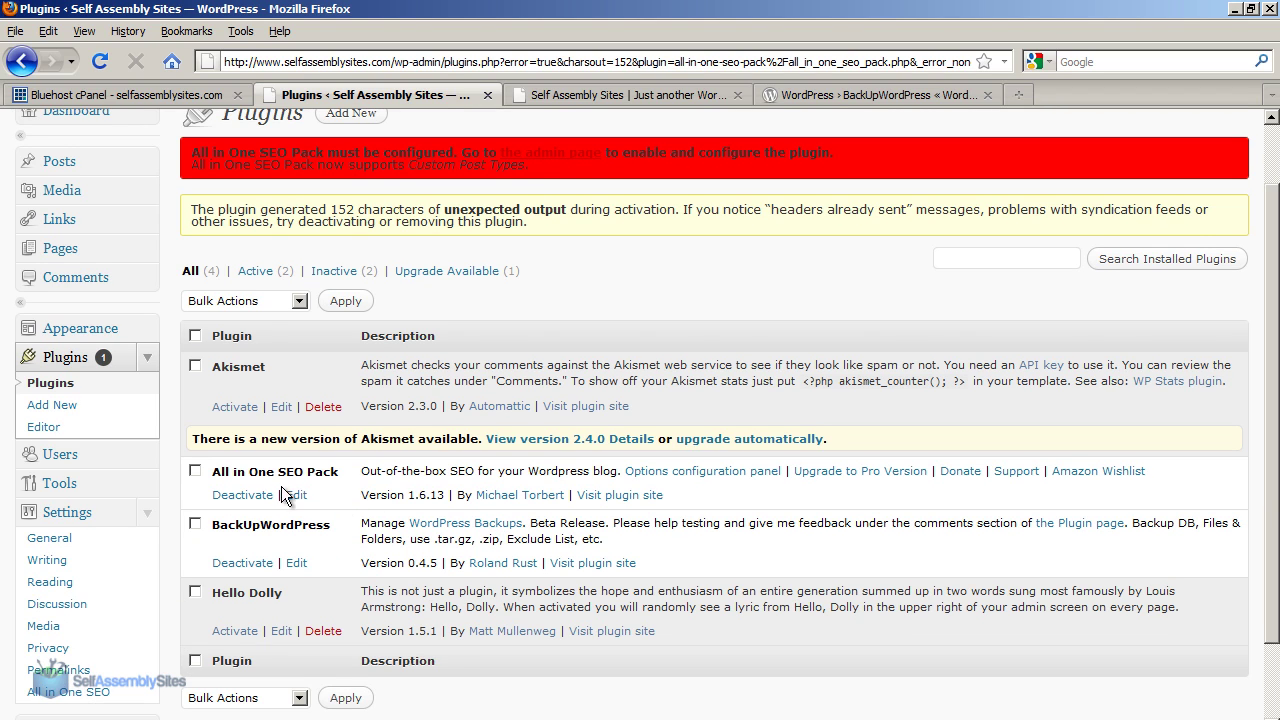
pyautogui.scroll(-2, 290, 490)
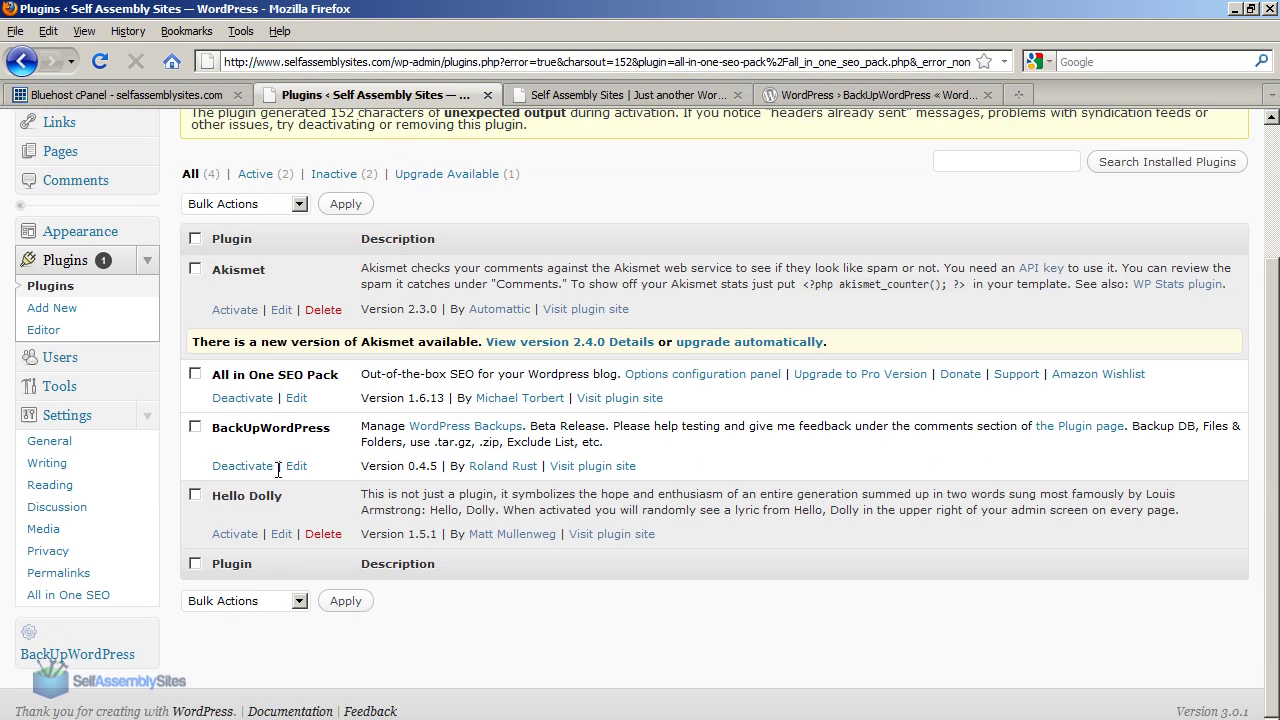
# Enable All in One SEO on its settings page, save the options, and return to the Plugins list.
pyautogui.click(62, 596)
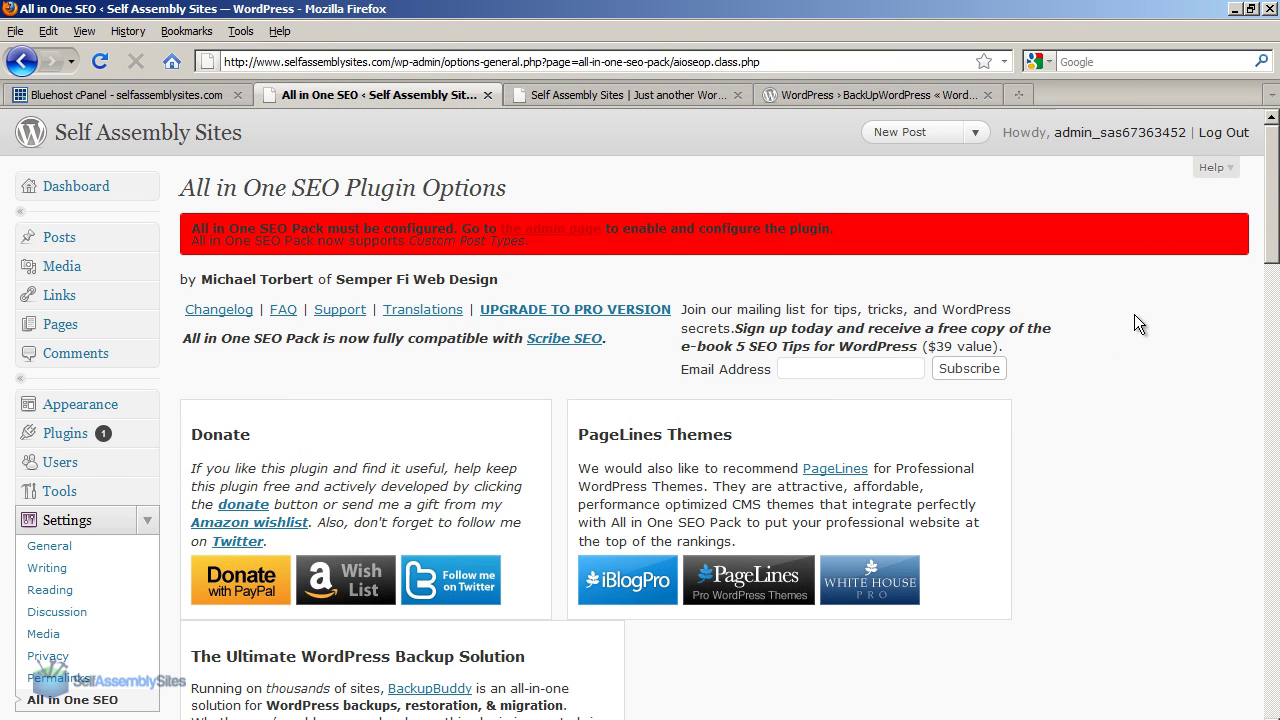
pyautogui.click(1266, 194)
pyautogui.moveTo(1266, 194); pyautogui.dragTo(1236, 362)
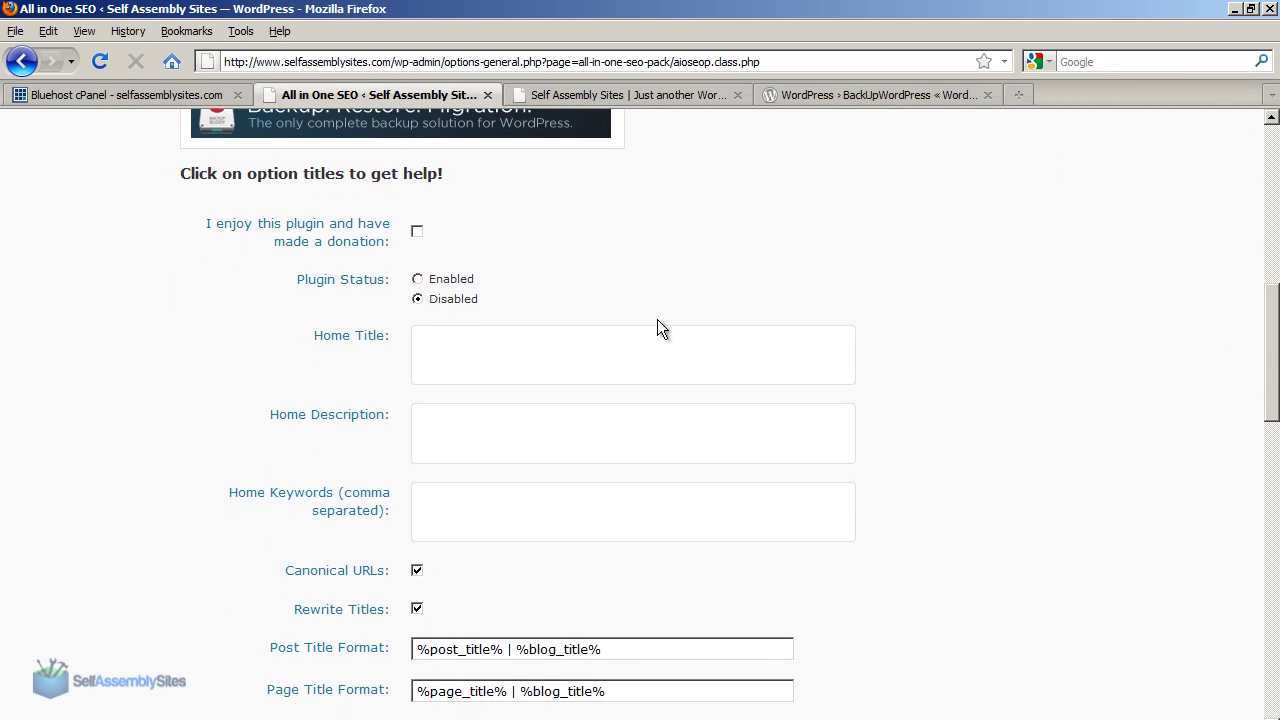
pyautogui.click(417, 279)
pyautogui.moveTo(1268, 313); pyautogui.dragTo(1237, 597)
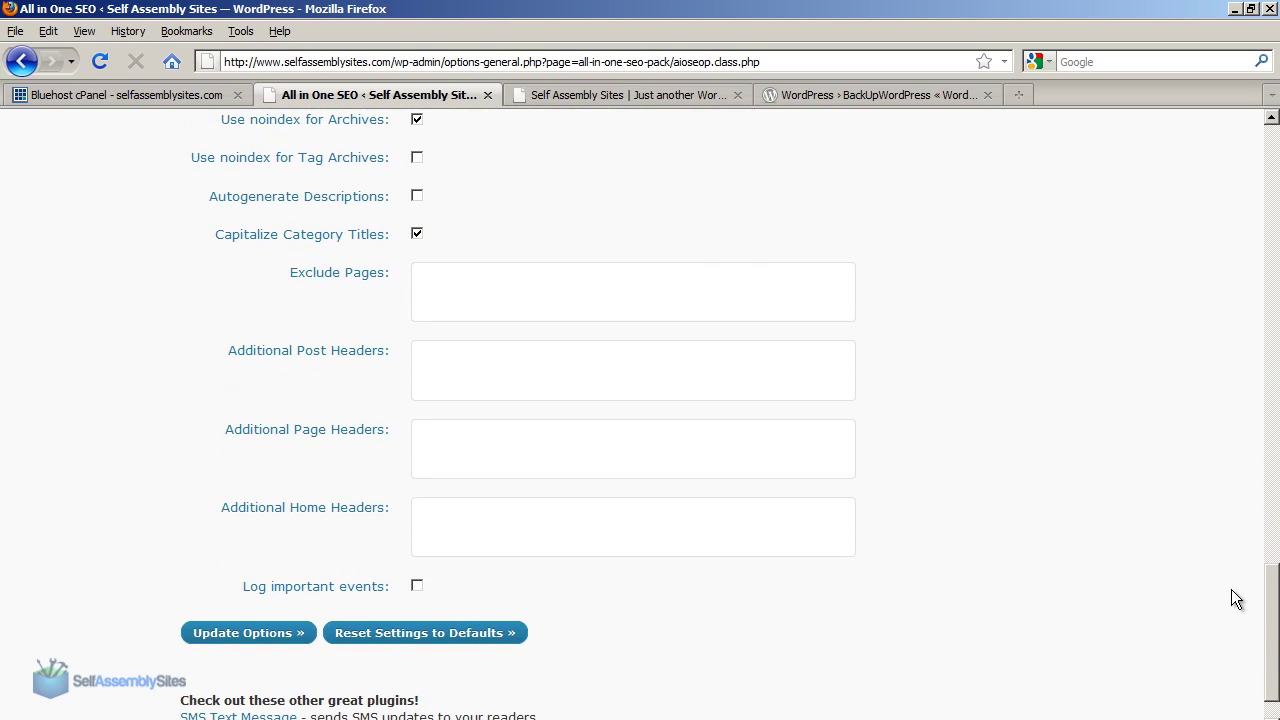
pyautogui.click(229, 638)
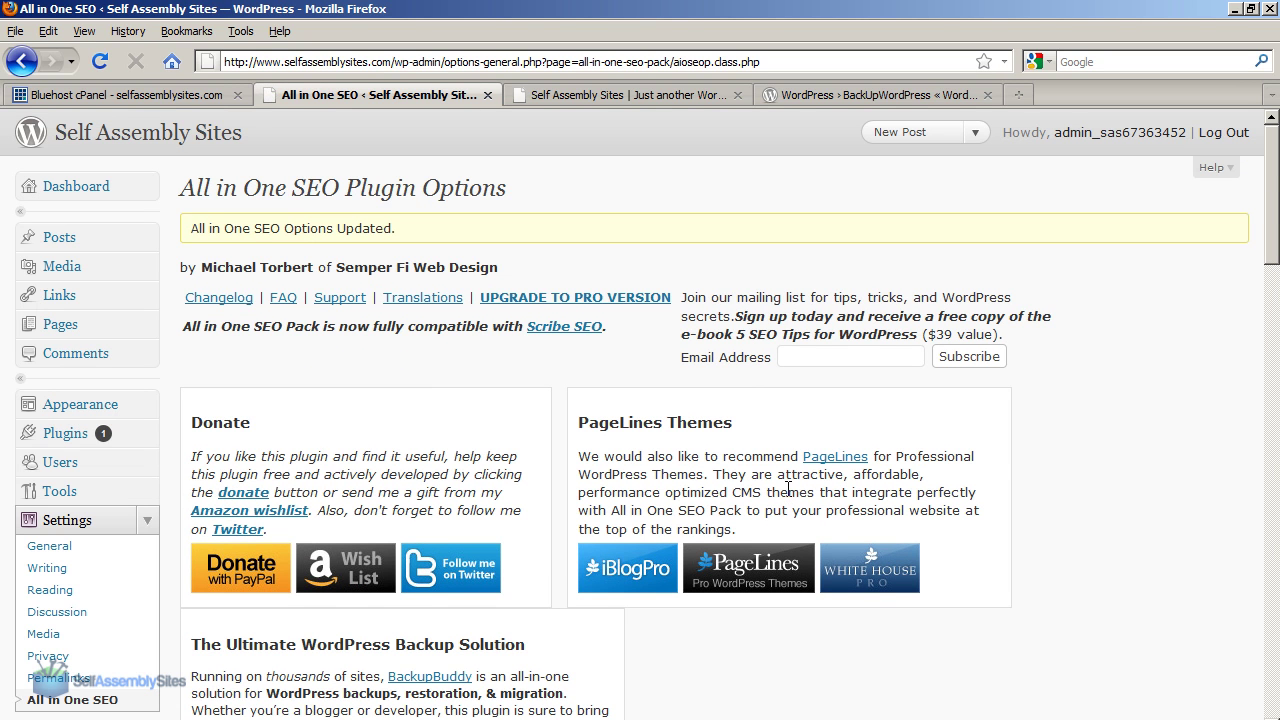
pyautogui.moveTo(1268, 272); pyautogui.dragTo(1209, 184)
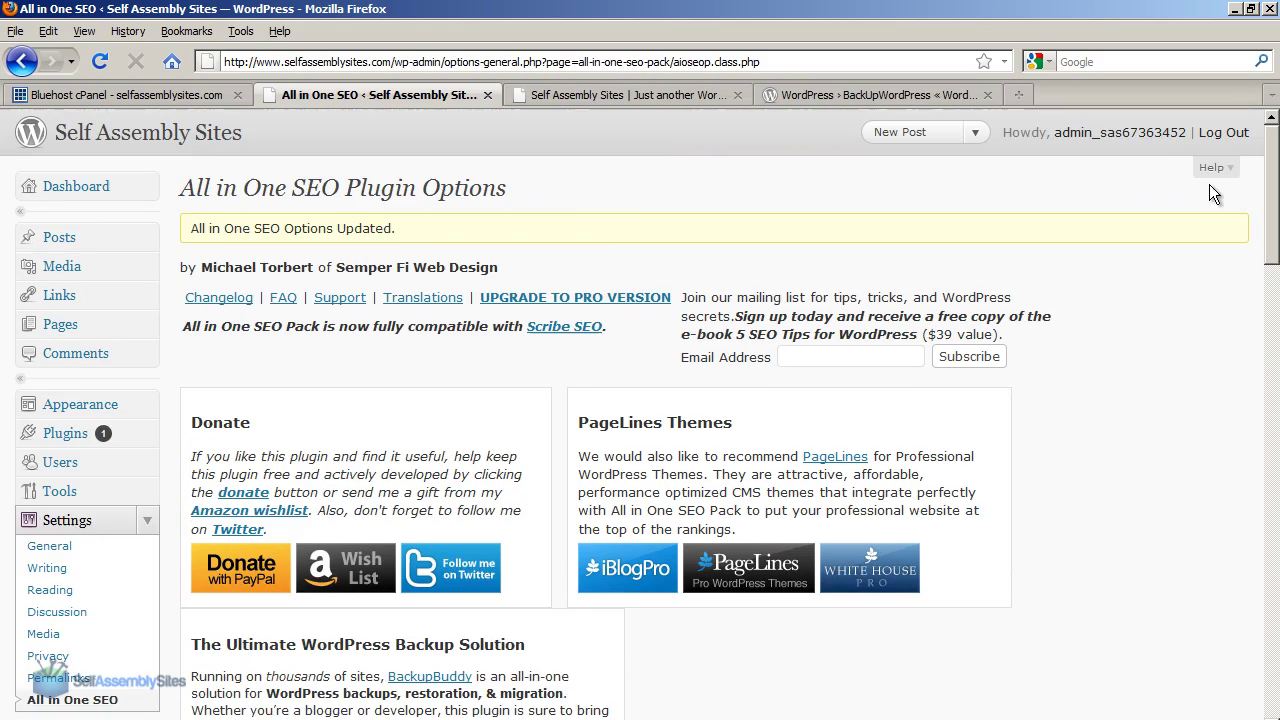
pyautogui.click(58, 437)
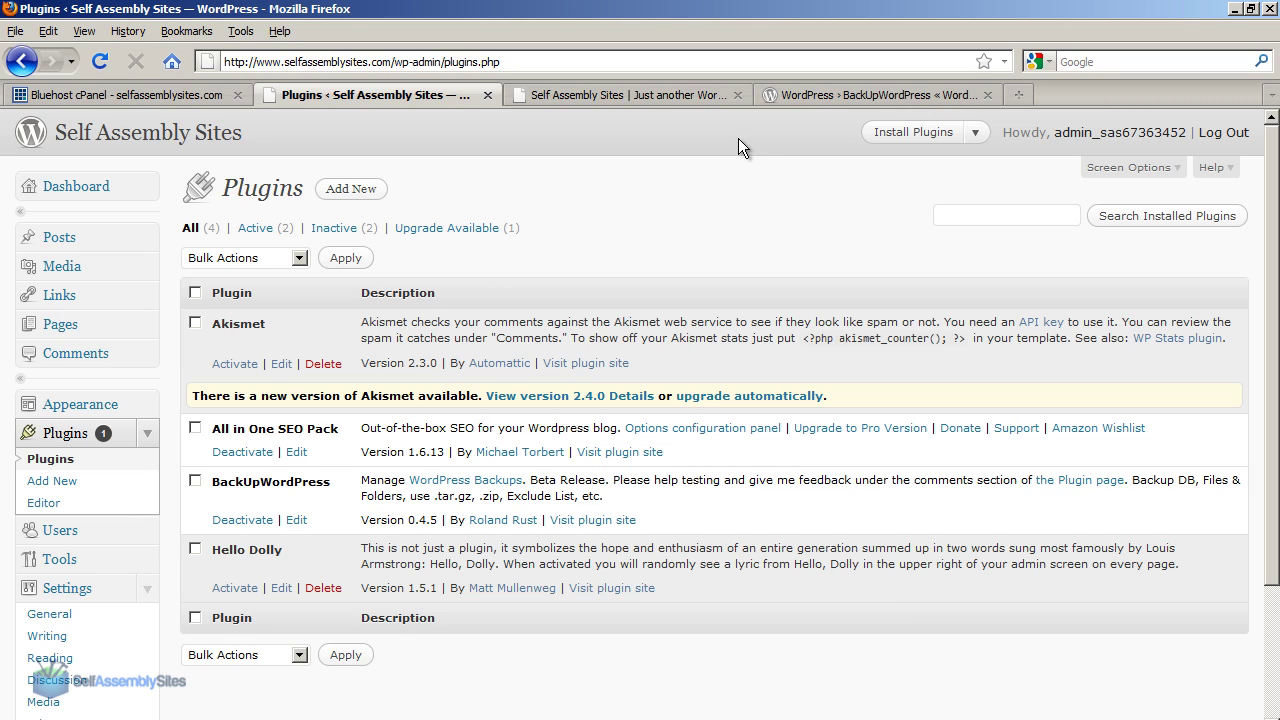
# Search the Plugin Directory for 'contact form 7' and sort the results by Most Popular.
pyautogui.click(770, 99)
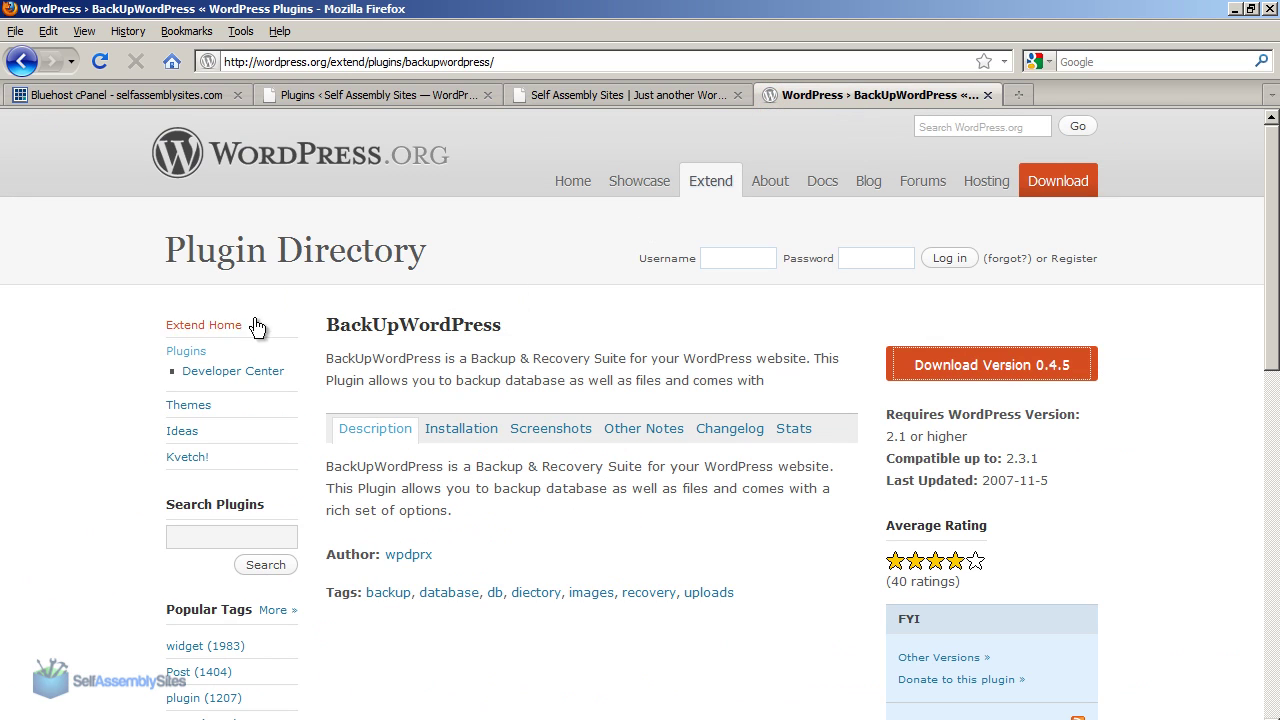
pyautogui.click(22, 62)
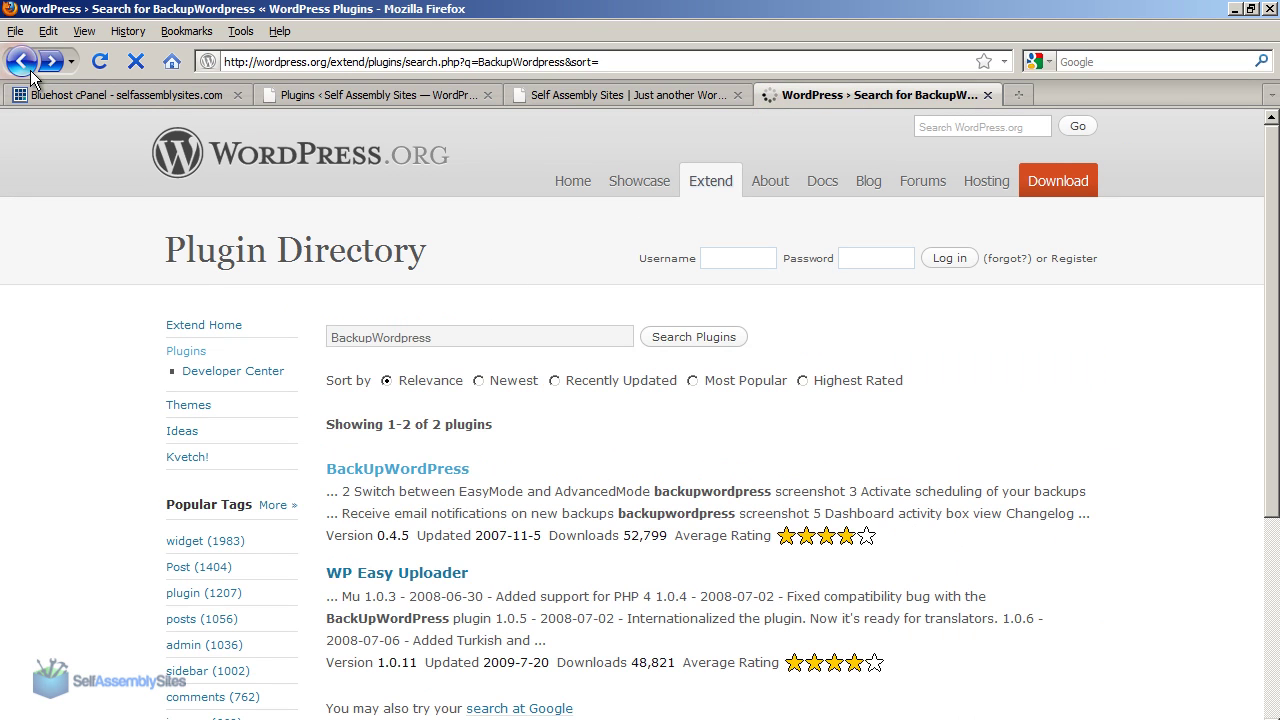
pyautogui.click(22, 62)
pyautogui.doubleClick(457, 441)
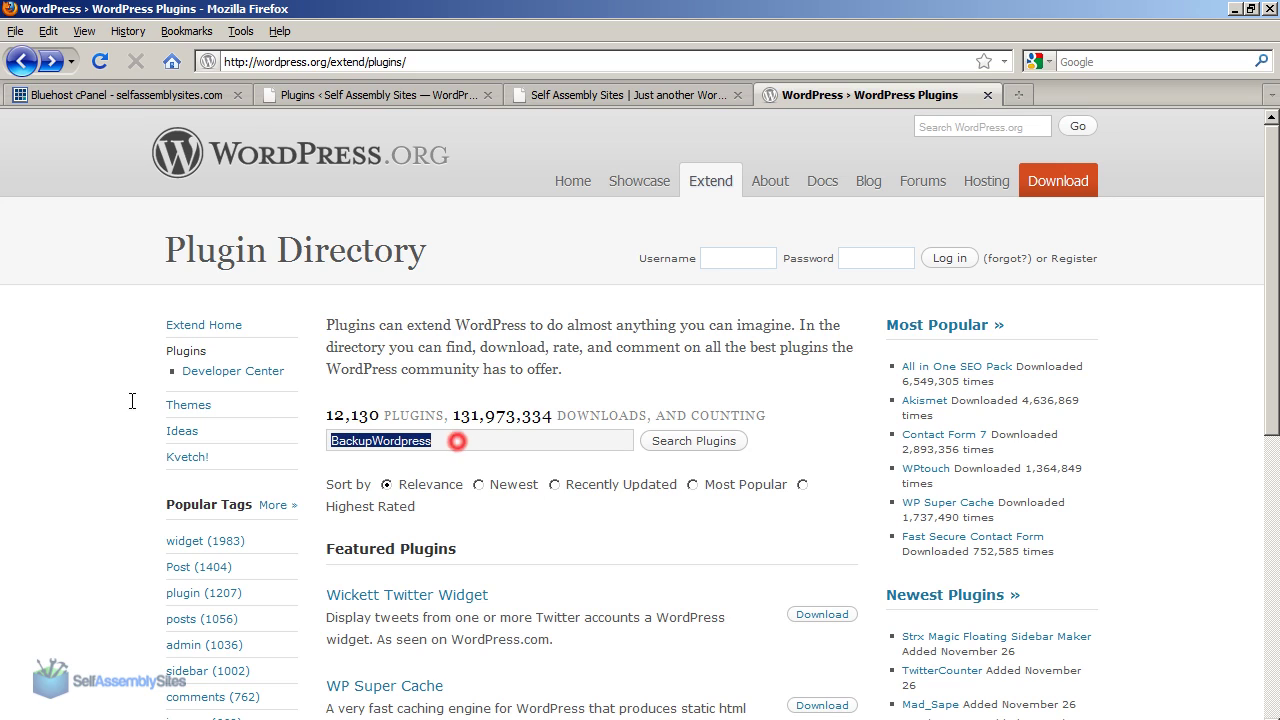
pyautogui.write('cont')
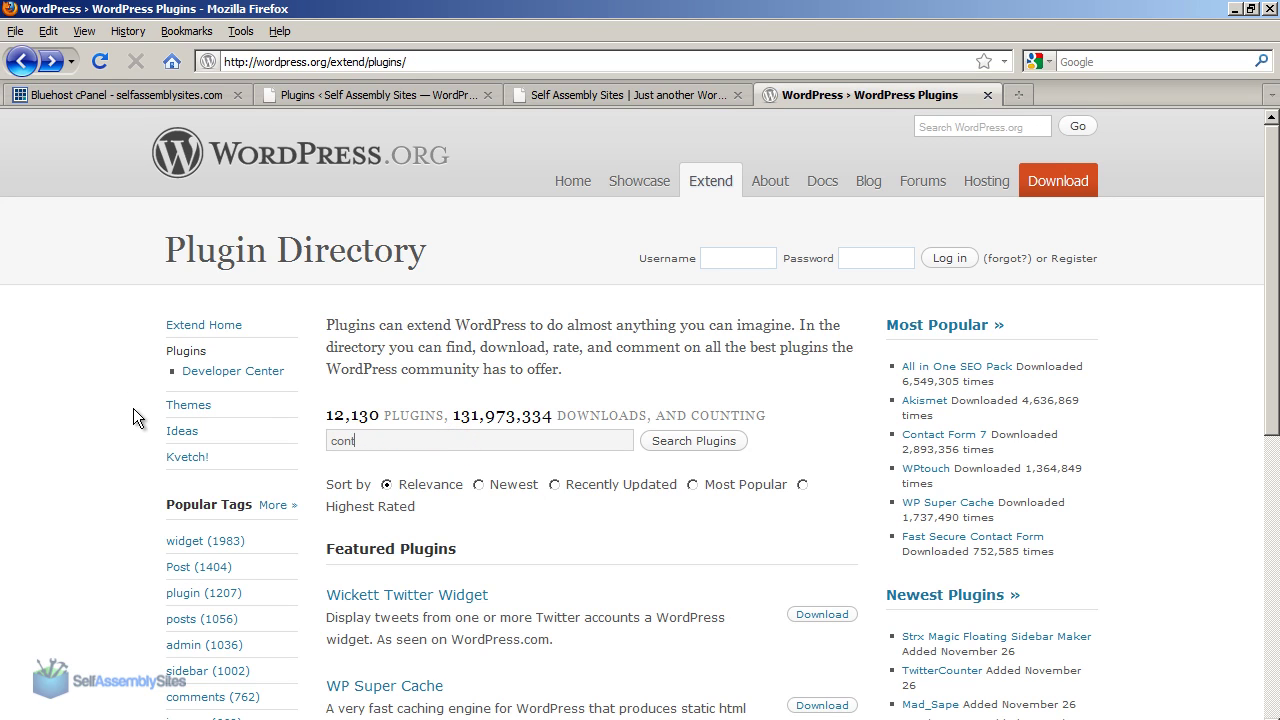
pyautogui.write('act form 7')
pyautogui.press('Return')
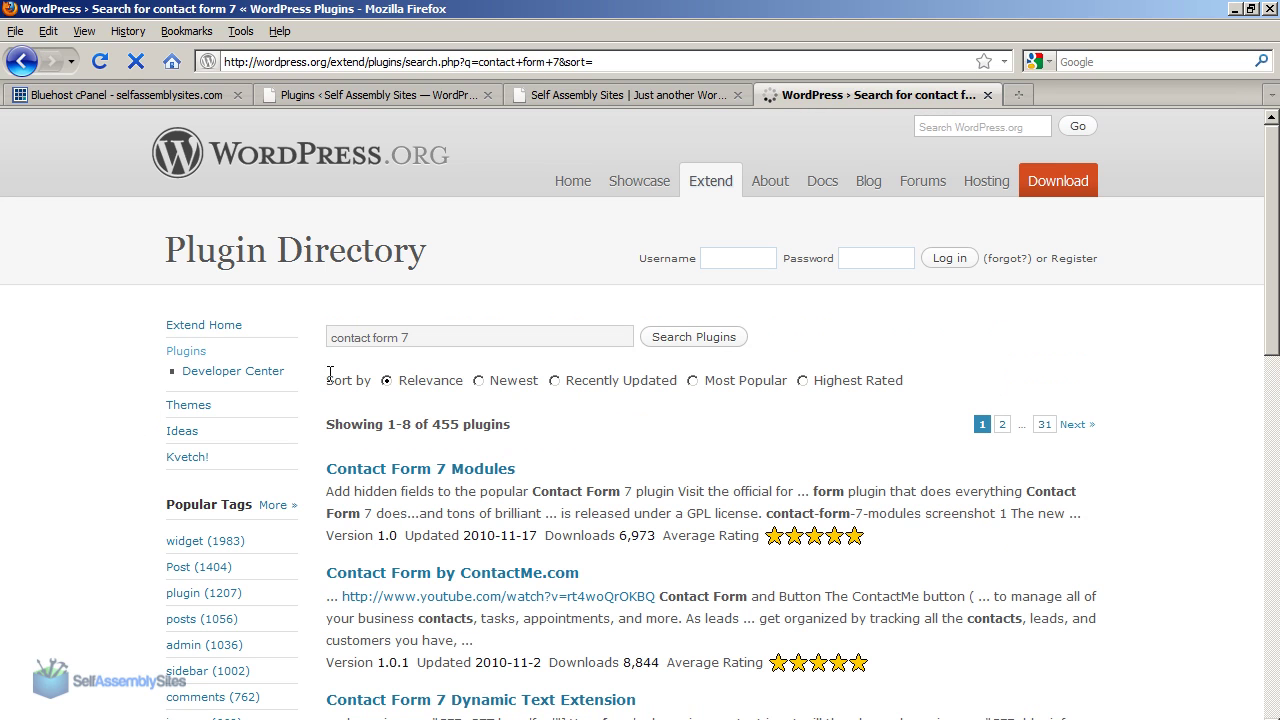
pyautogui.scroll(-2, 775, 442)
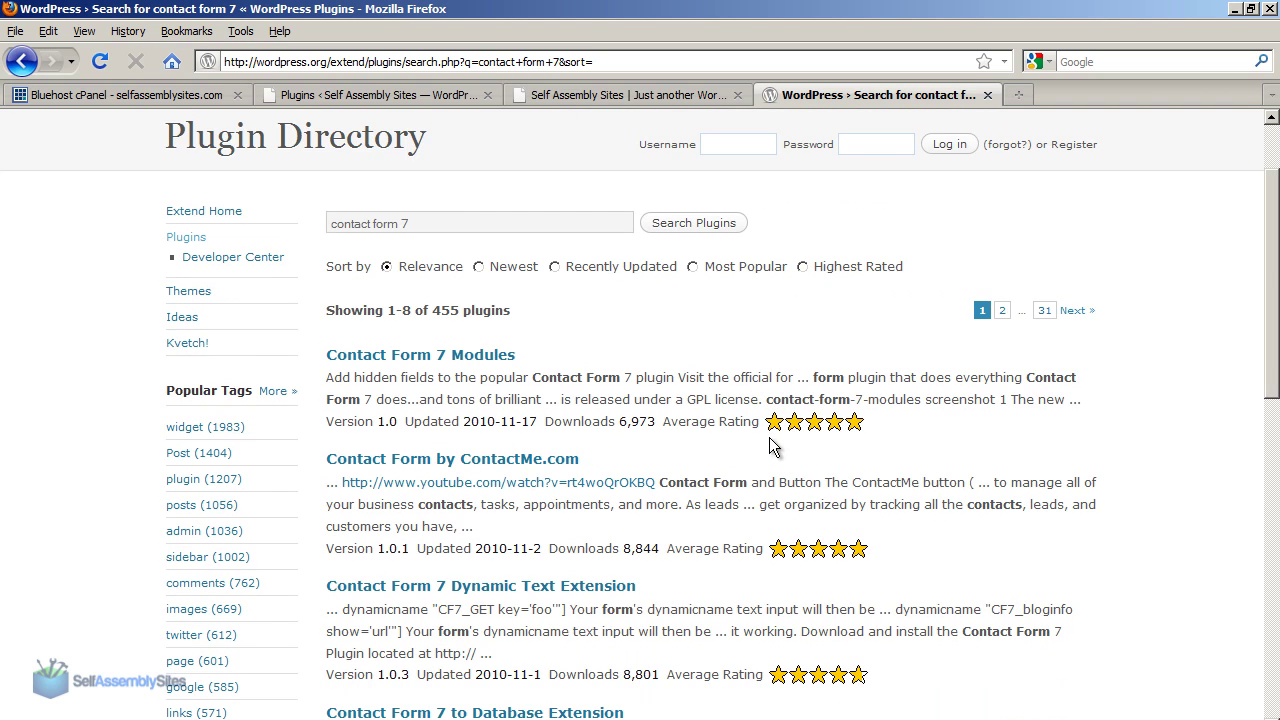
pyautogui.click(692, 268)
pyautogui.click(728, 223)
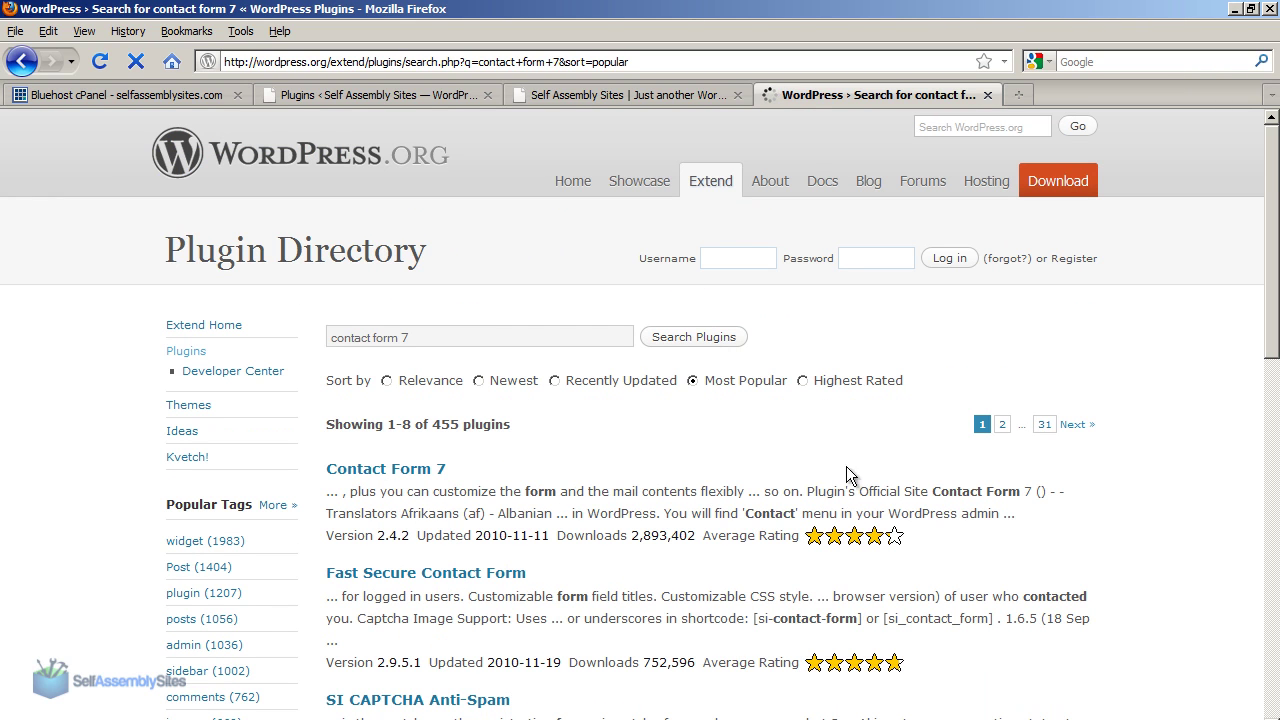
# Download contact-form-7.2.4.2.zip from the Contact Form 7 plugin page and save it to disk.
pyautogui.click(372, 469)
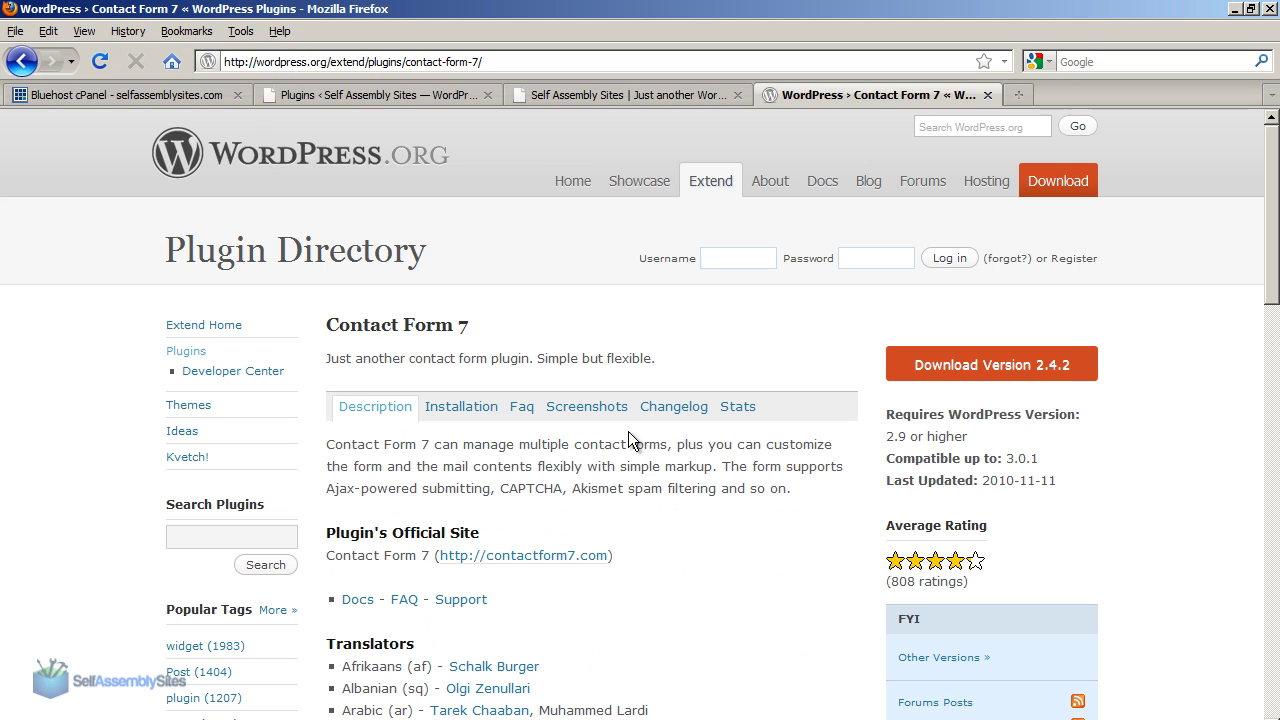
pyautogui.click(988, 366)
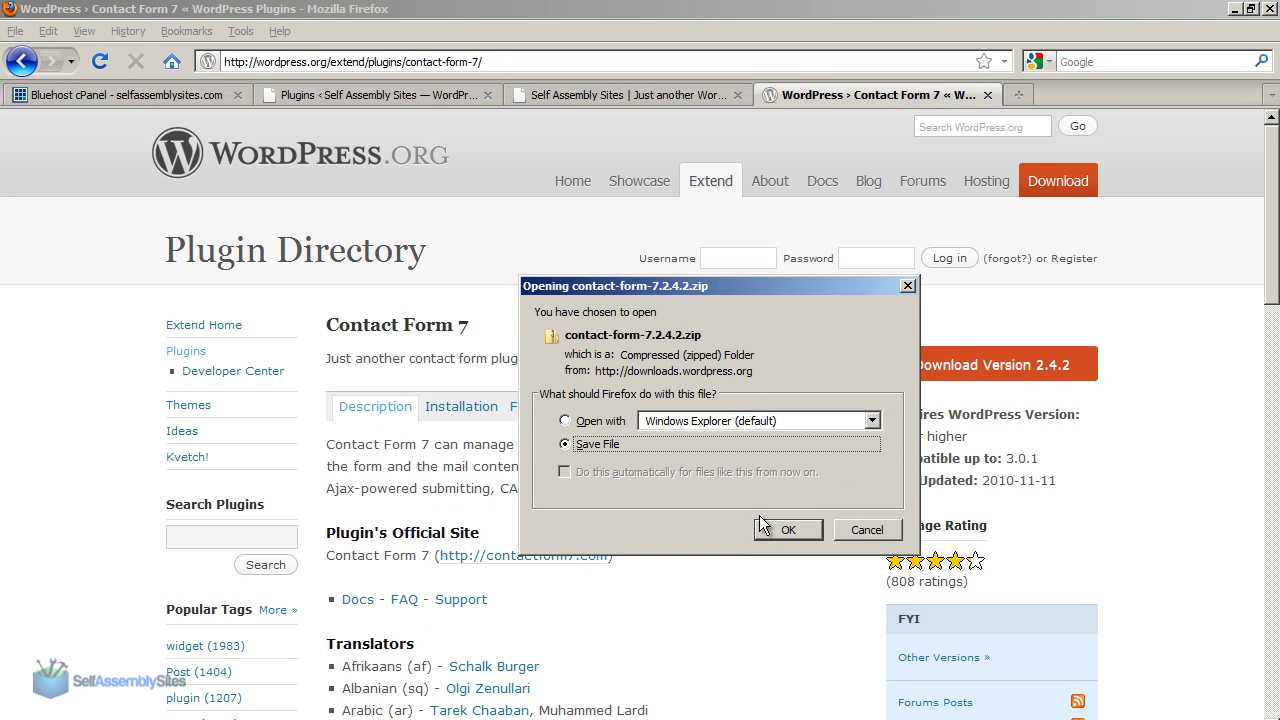
pyautogui.click(767, 538)
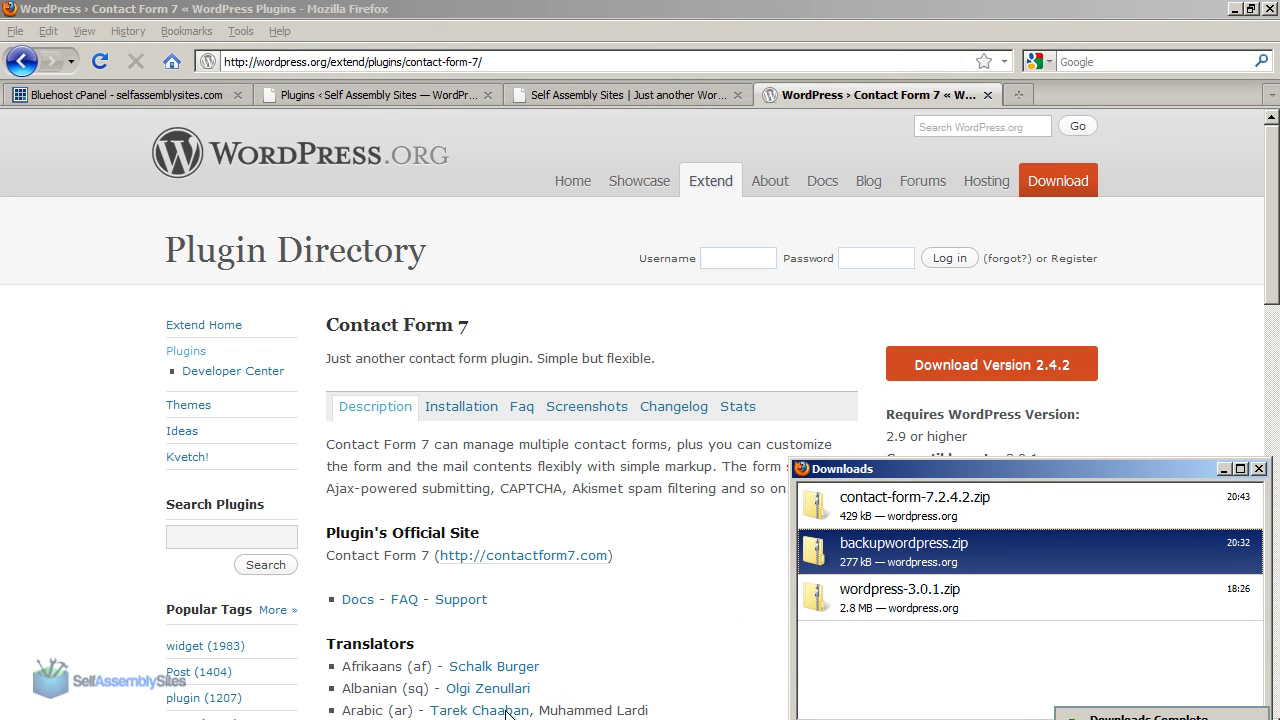
# In Downloads, run Extract All on contact-form-7.2.4.2.zip into the suggested contact-form-7.2.4.2 folder.
pyautogui.click(95, 719)
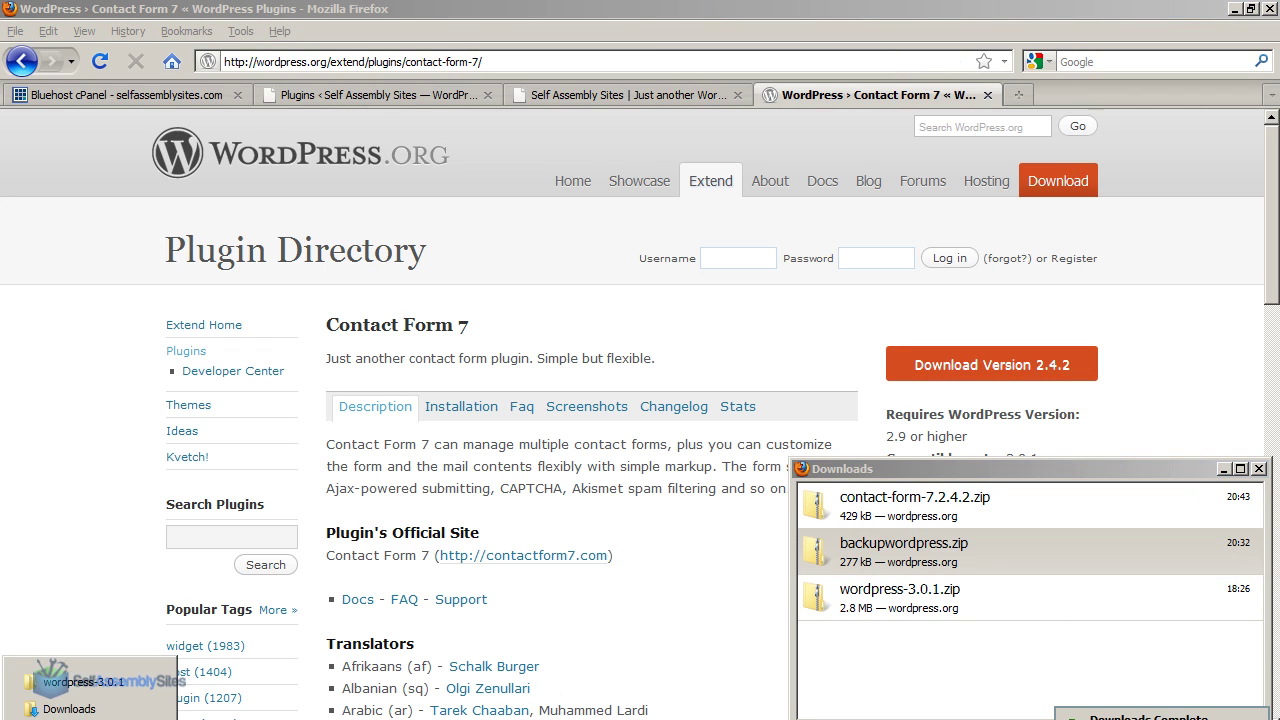
pyautogui.click(99, 712)
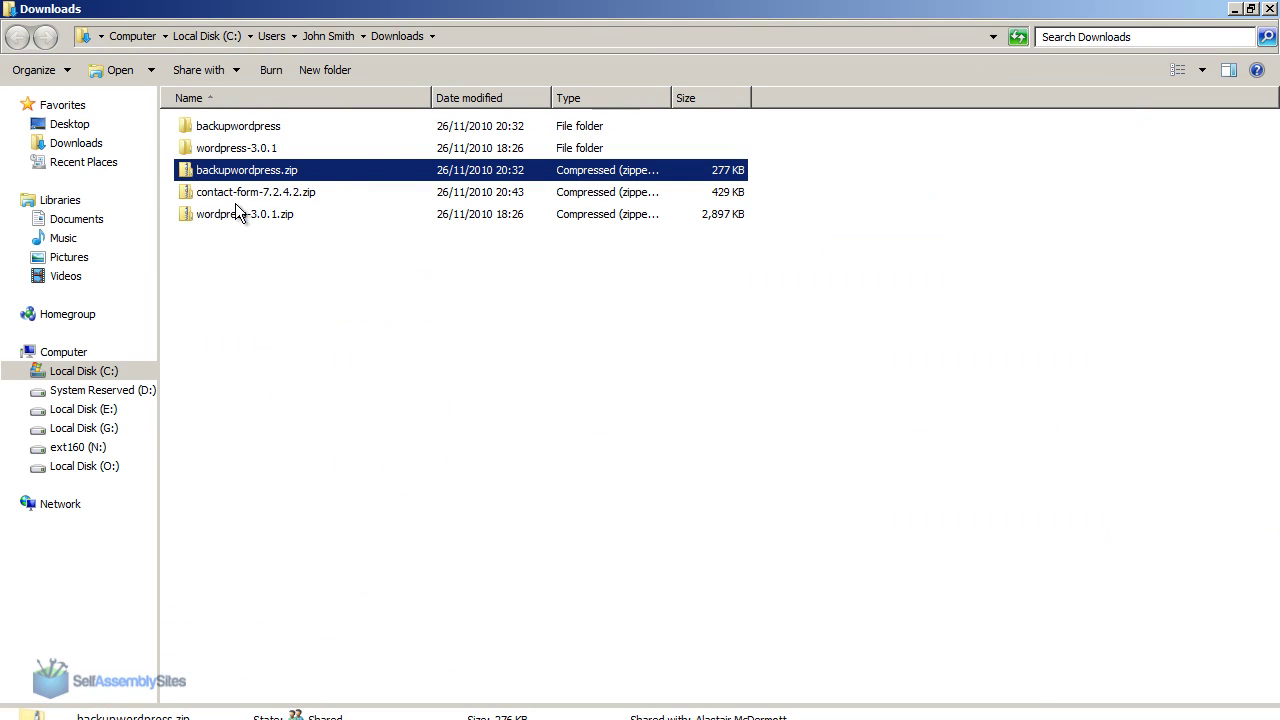
pyautogui.click(256, 240)
pyautogui.rightClick(258, 194)
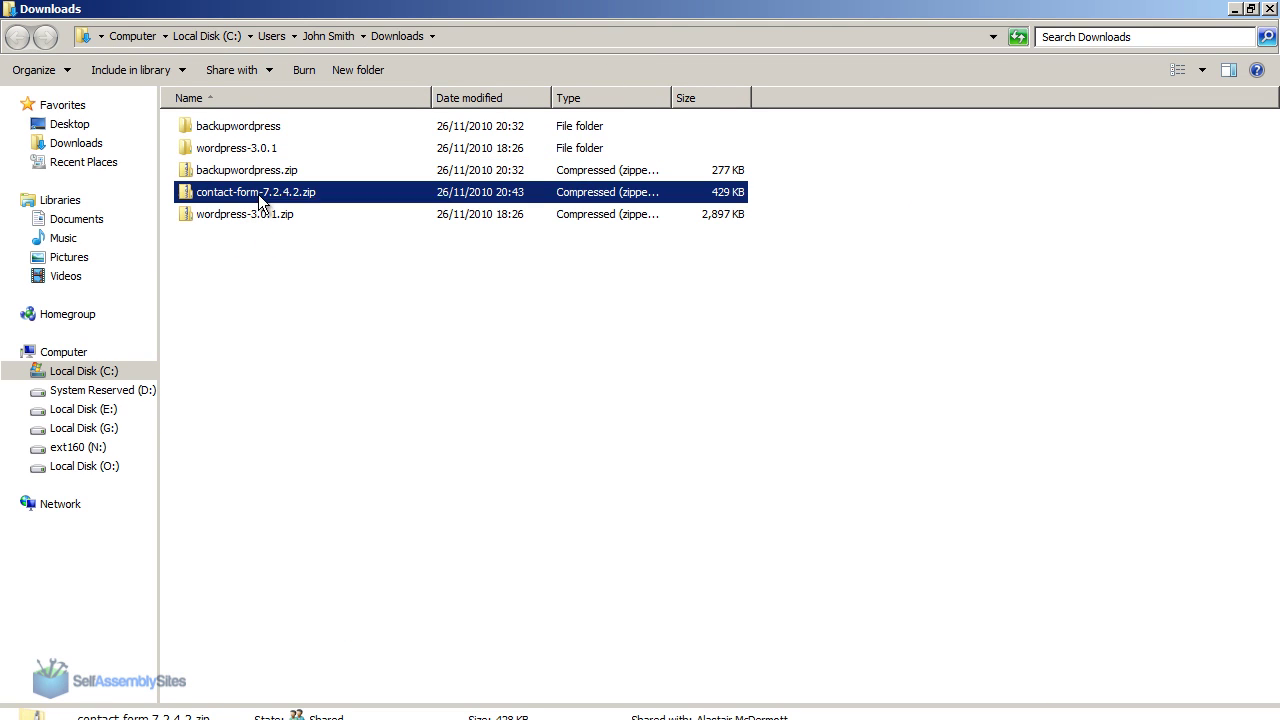
pyautogui.click(355, 285)
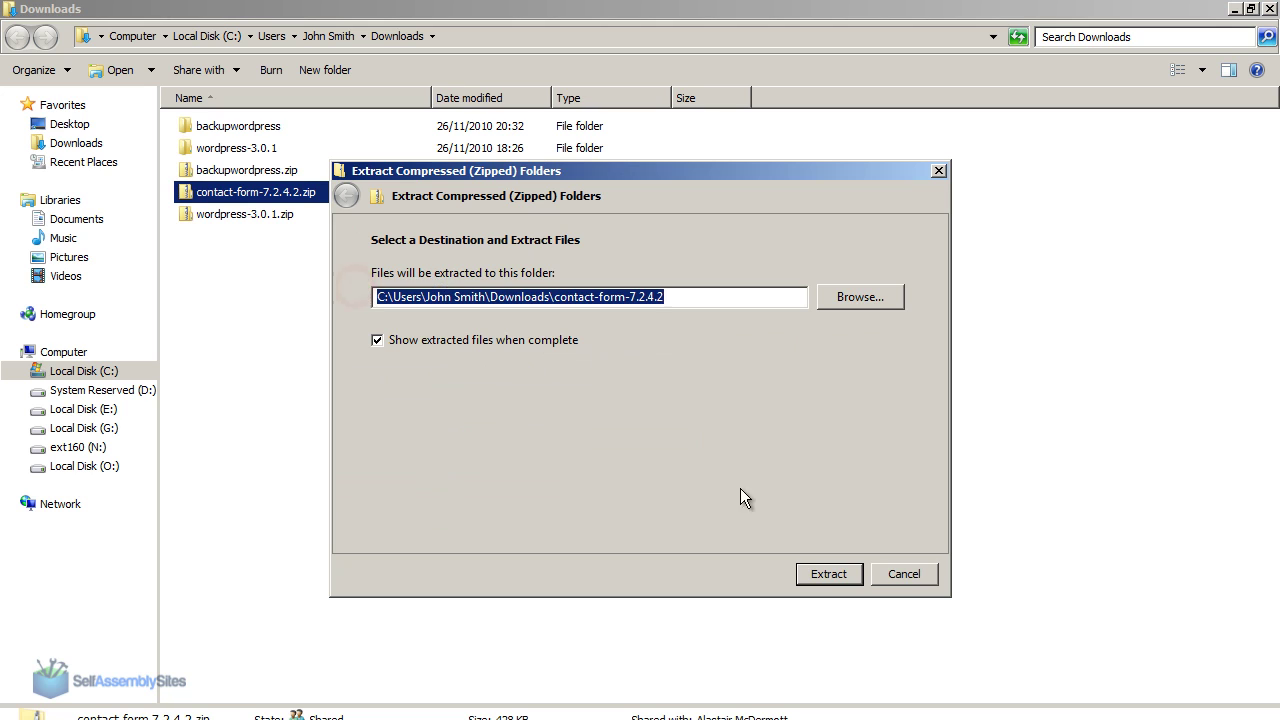
pyautogui.click(818, 568)
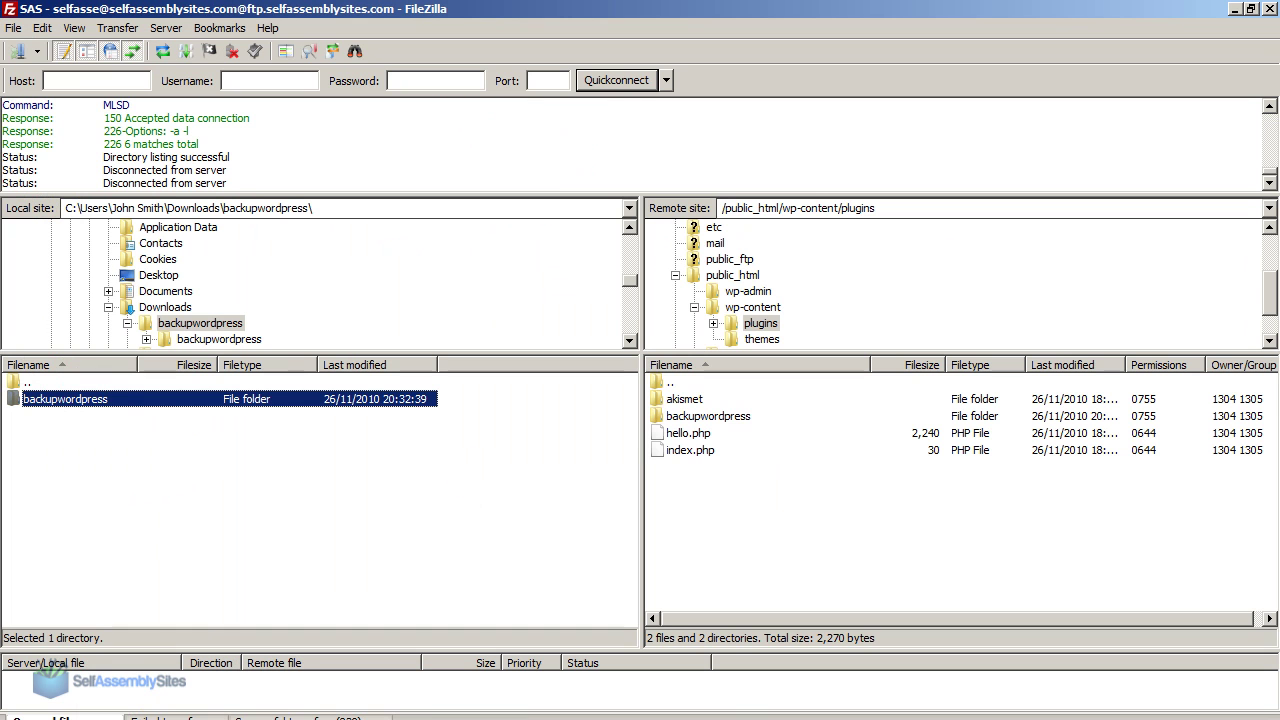
# Upload the local Downloads/contact-form-7.2.4.2/contact-form-7 folder to the remote wp-content/plugins.
pyautogui.doubleClick(169, 382)
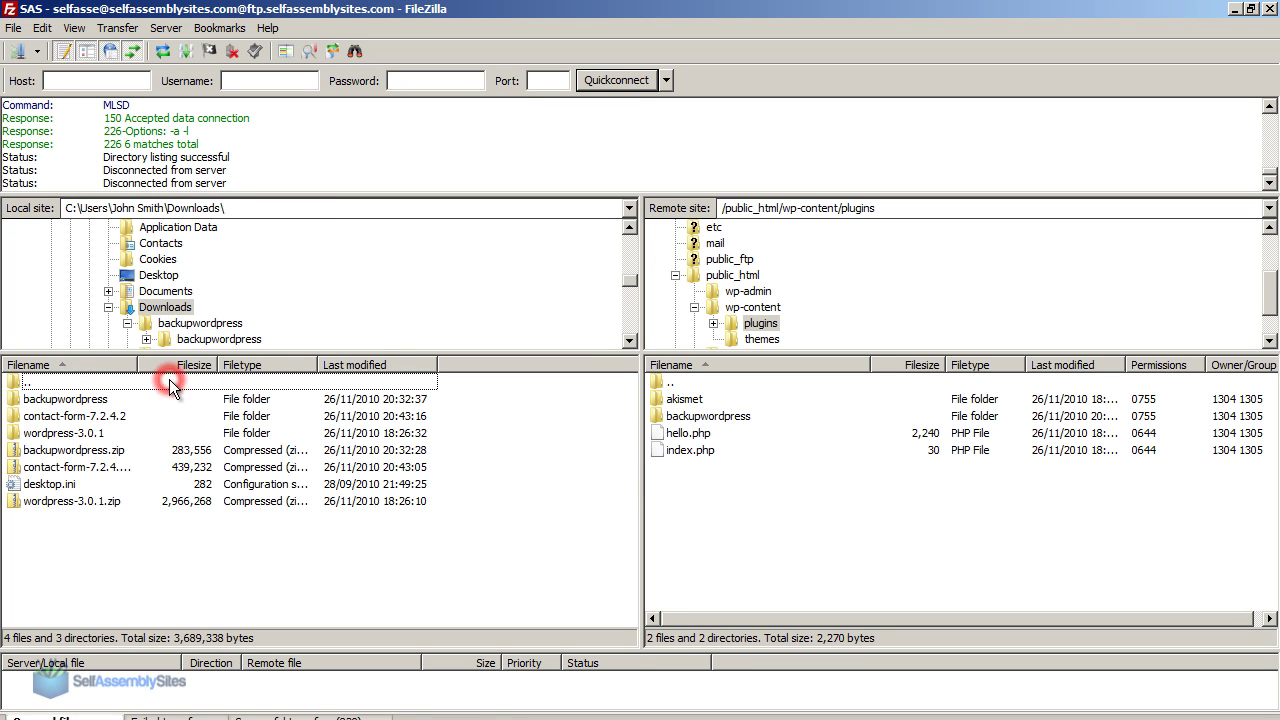
pyautogui.click(90, 418)
pyautogui.doubleClick(90, 418)
pyautogui.doubleClick(78, 401)
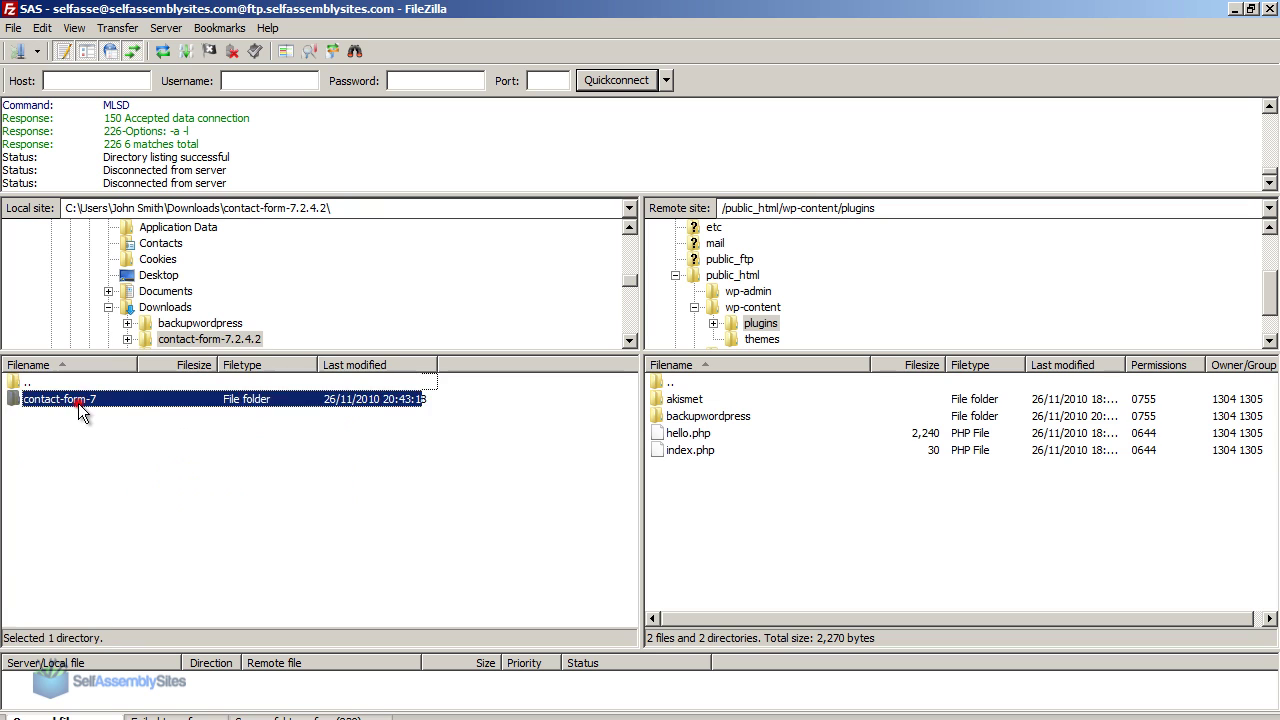
pyautogui.doubleClick(40, 382)
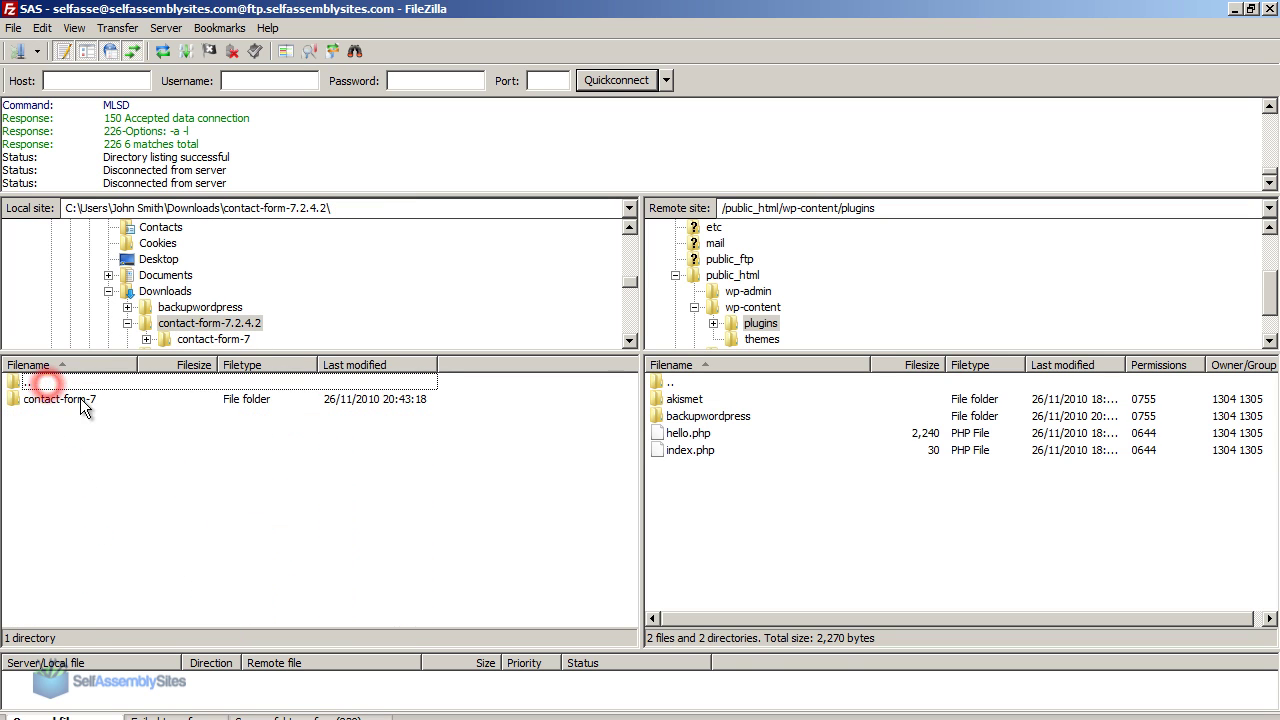
pyautogui.click(80, 399)
pyautogui.rightClick(82, 402)
pyautogui.click(120, 414)
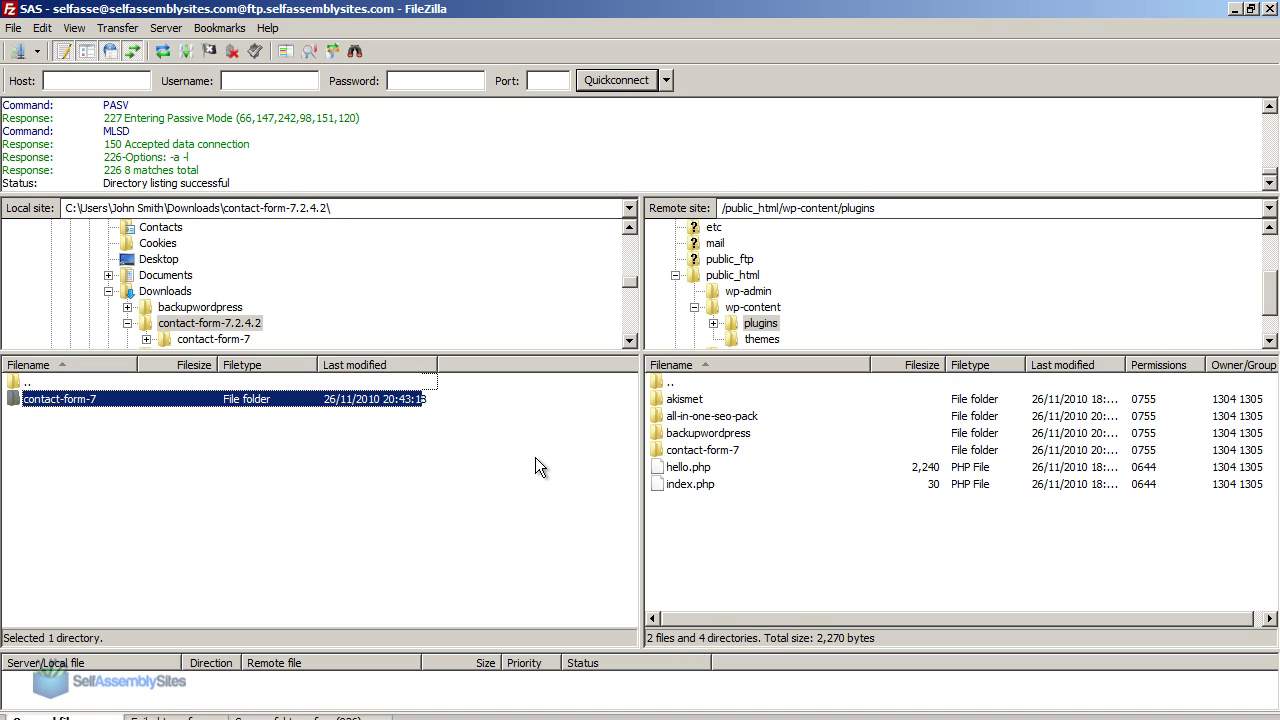
# Reload the WordPress Plugins admin page so the uploaded Contact Form 7 appears.
pyautogui.click(240, 700)
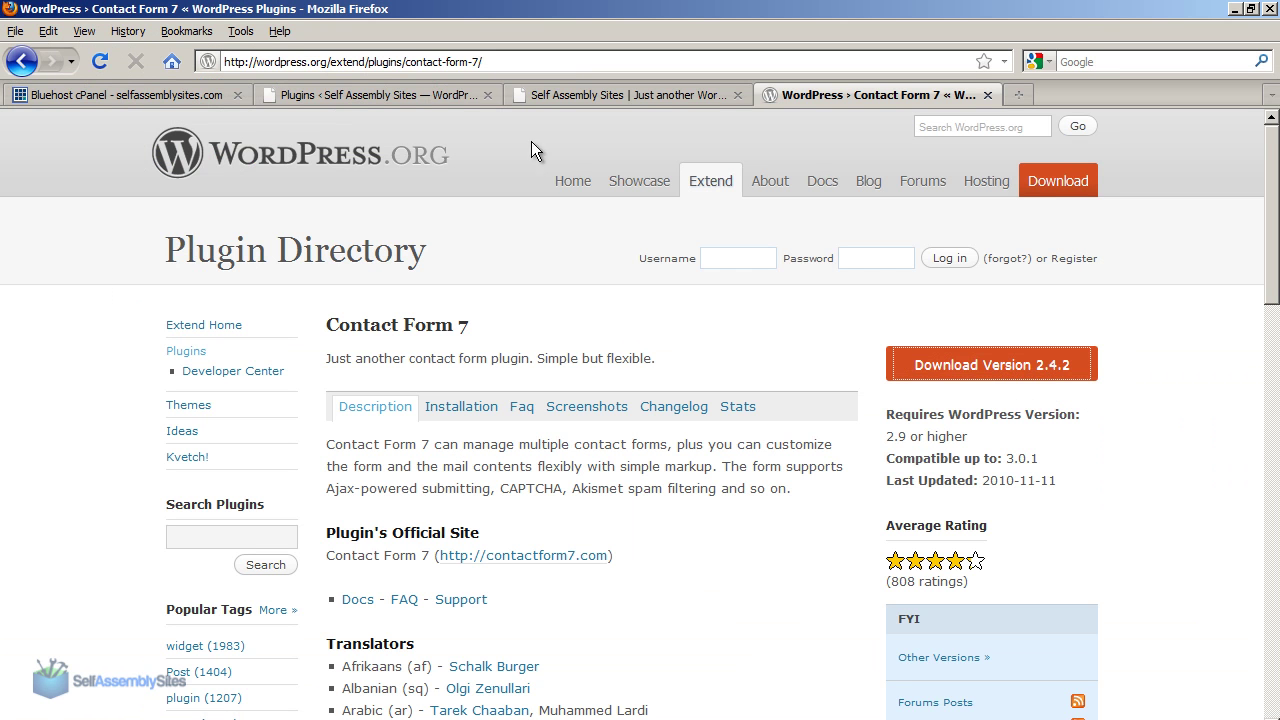
pyautogui.click(654, 94)
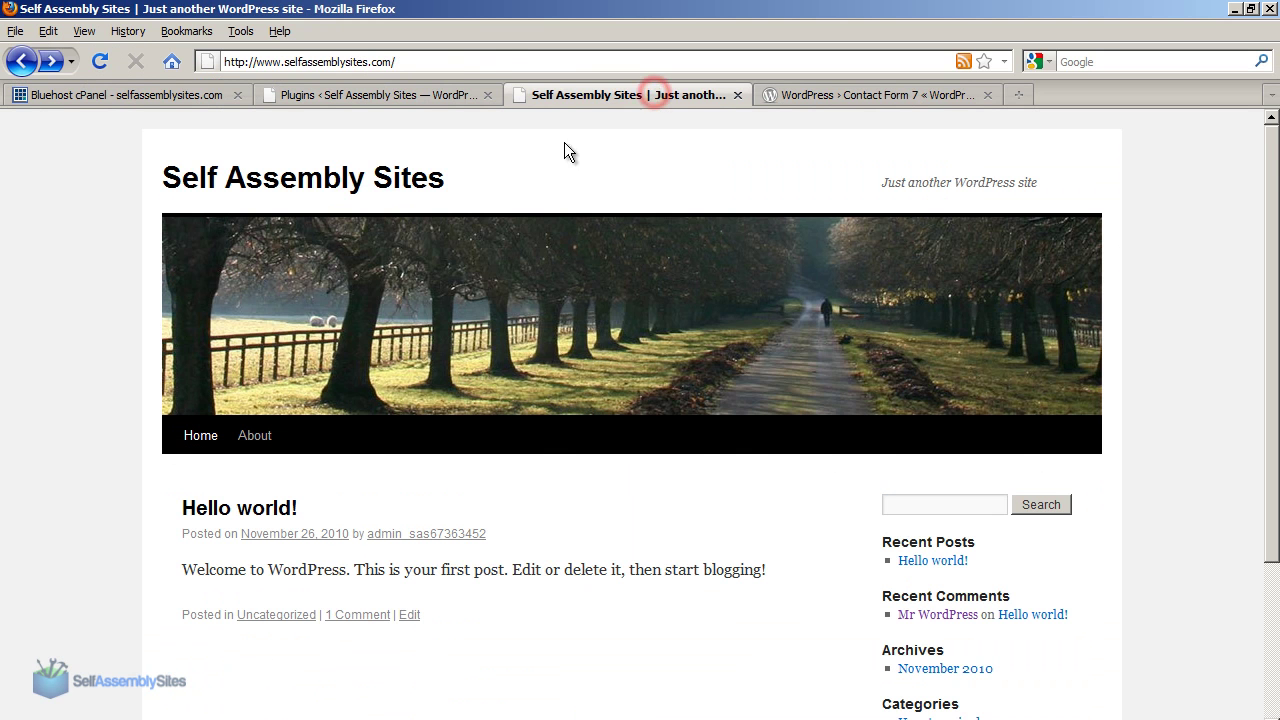
pyautogui.click(360, 95)
pyautogui.click(100, 61)
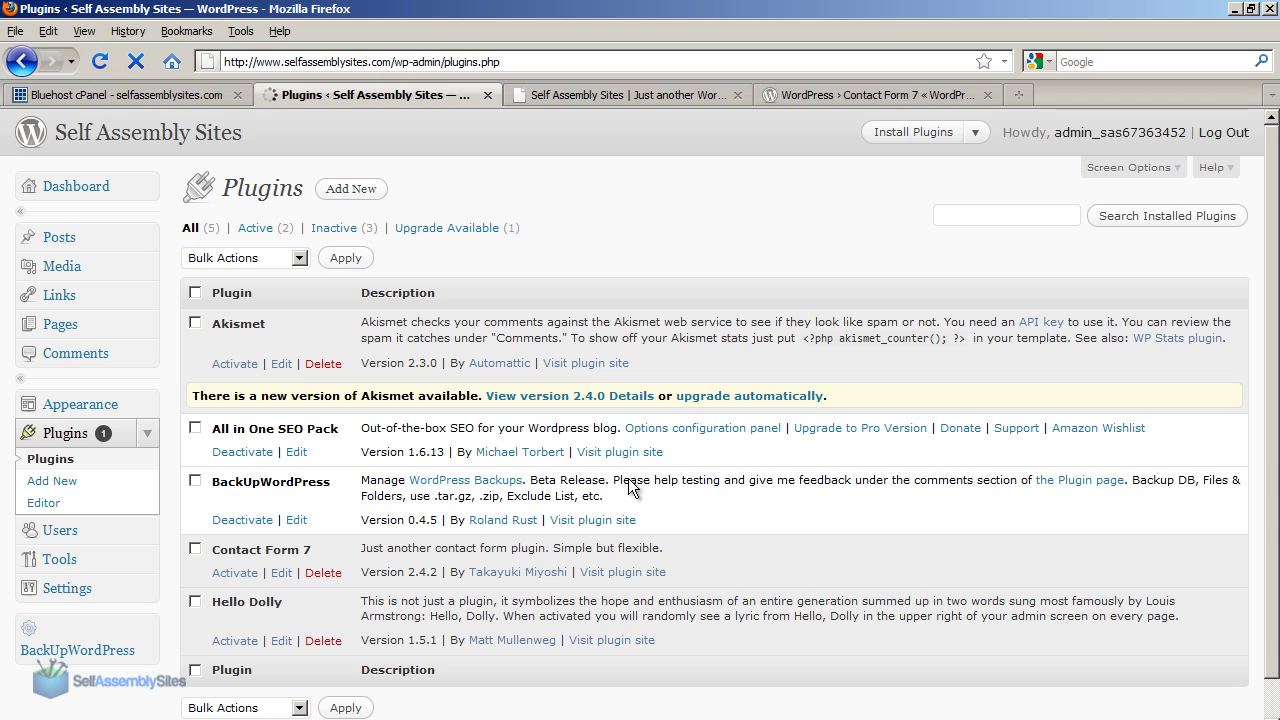
pyautogui.scroll(-3, 673, 605)
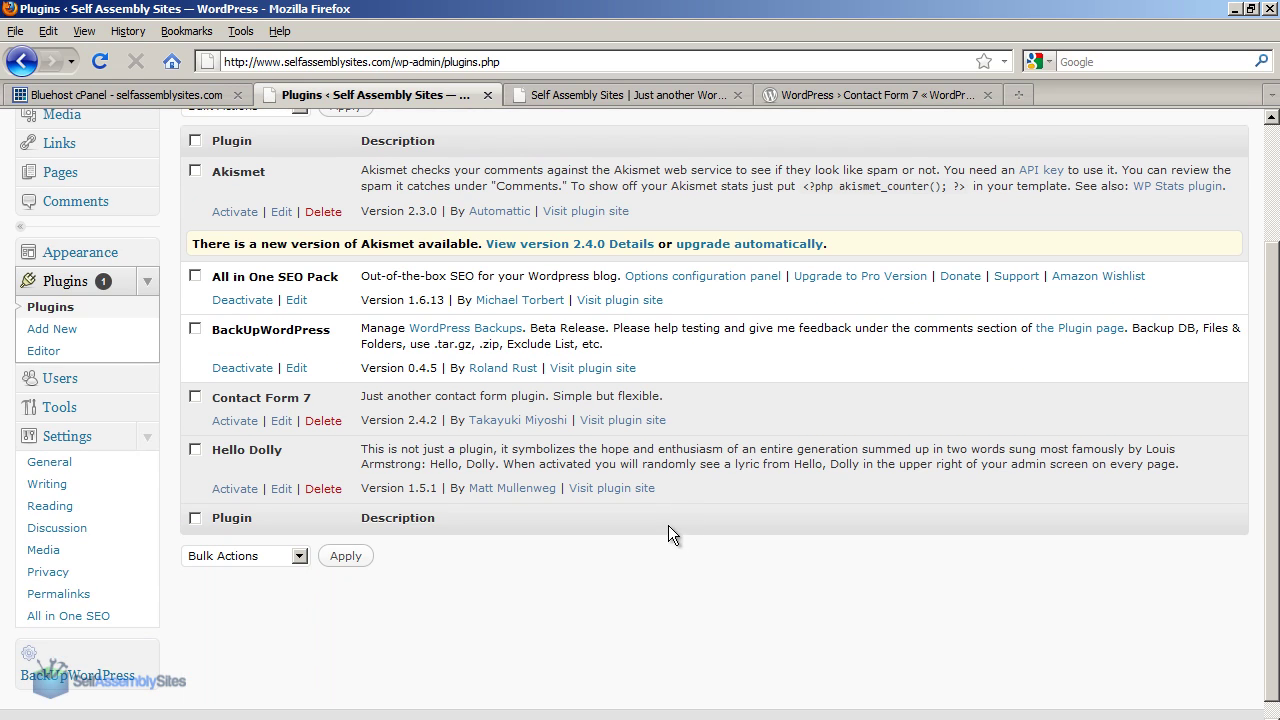
# Activate Contact Form 7 2.4.2 and open its Settings page showing Contact form 1.
pyautogui.click(236, 421)
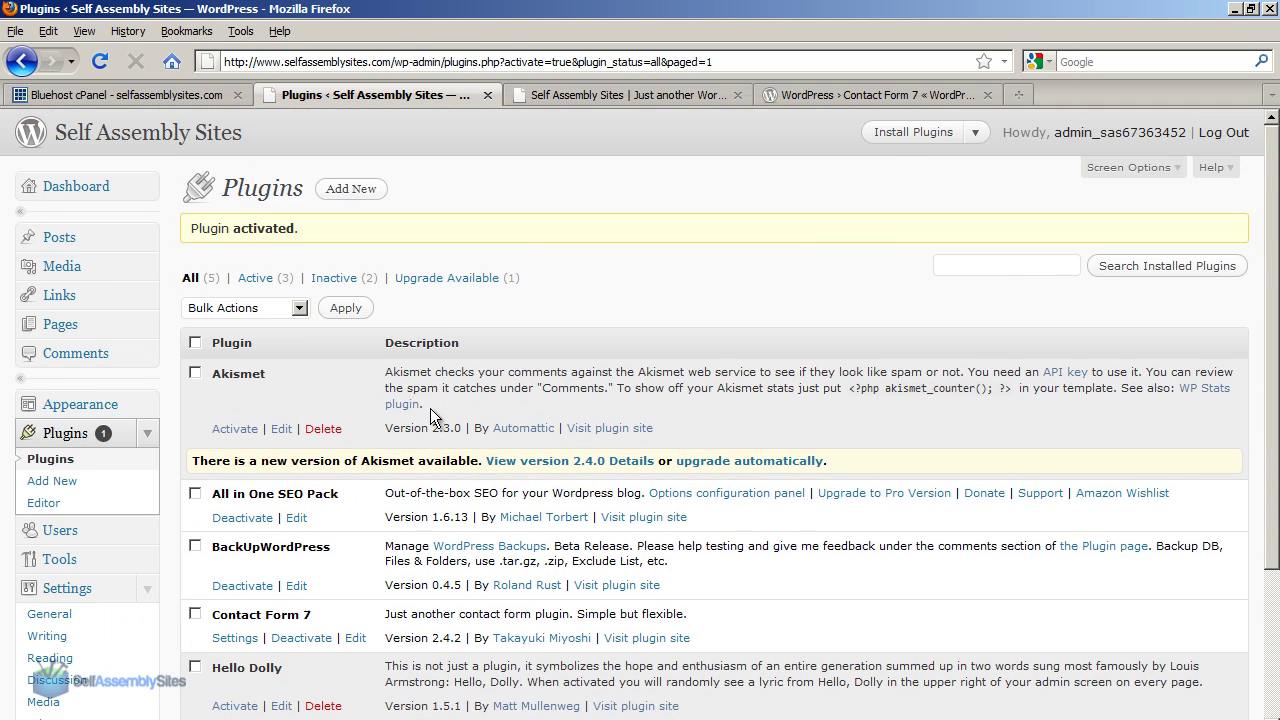
pyautogui.scroll(-4, 430, 415)
pyautogui.click(232, 448)
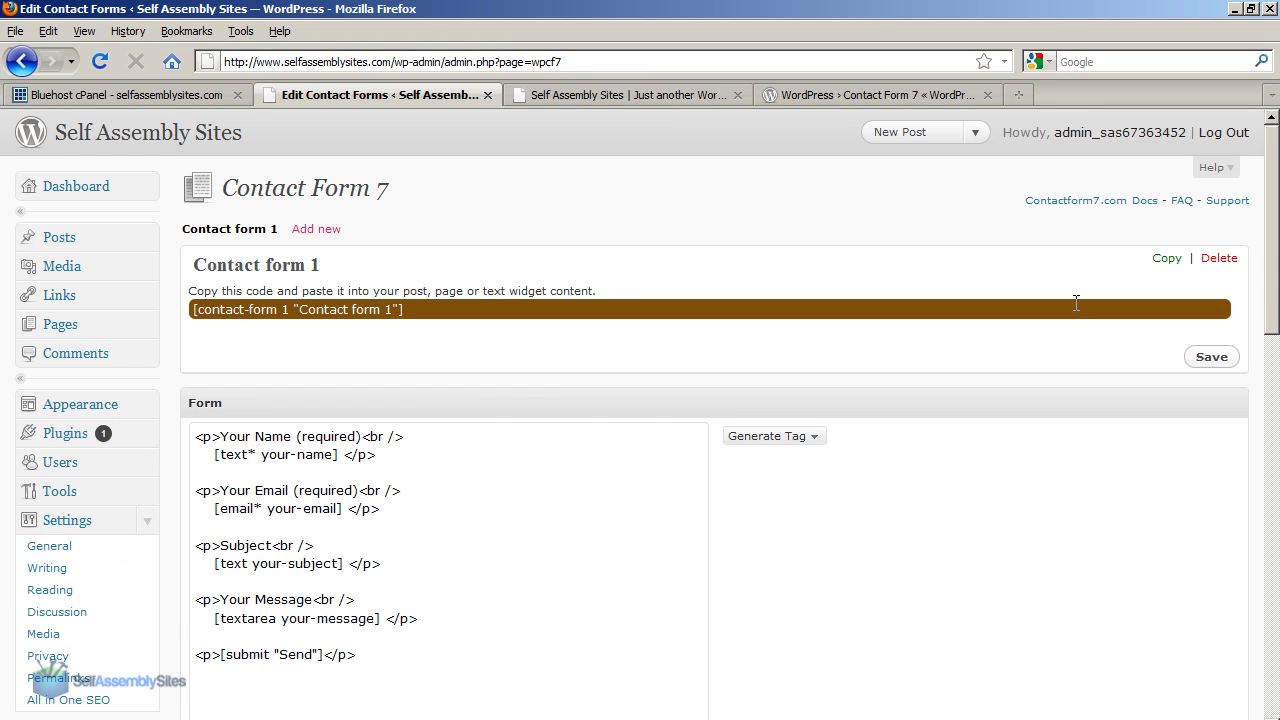
# Review Contact form 1's mail settings and the shortcode copy-and-paste instruction.
pyautogui.moveTo(1273, 218); pyautogui.dragTo(1268, 378)
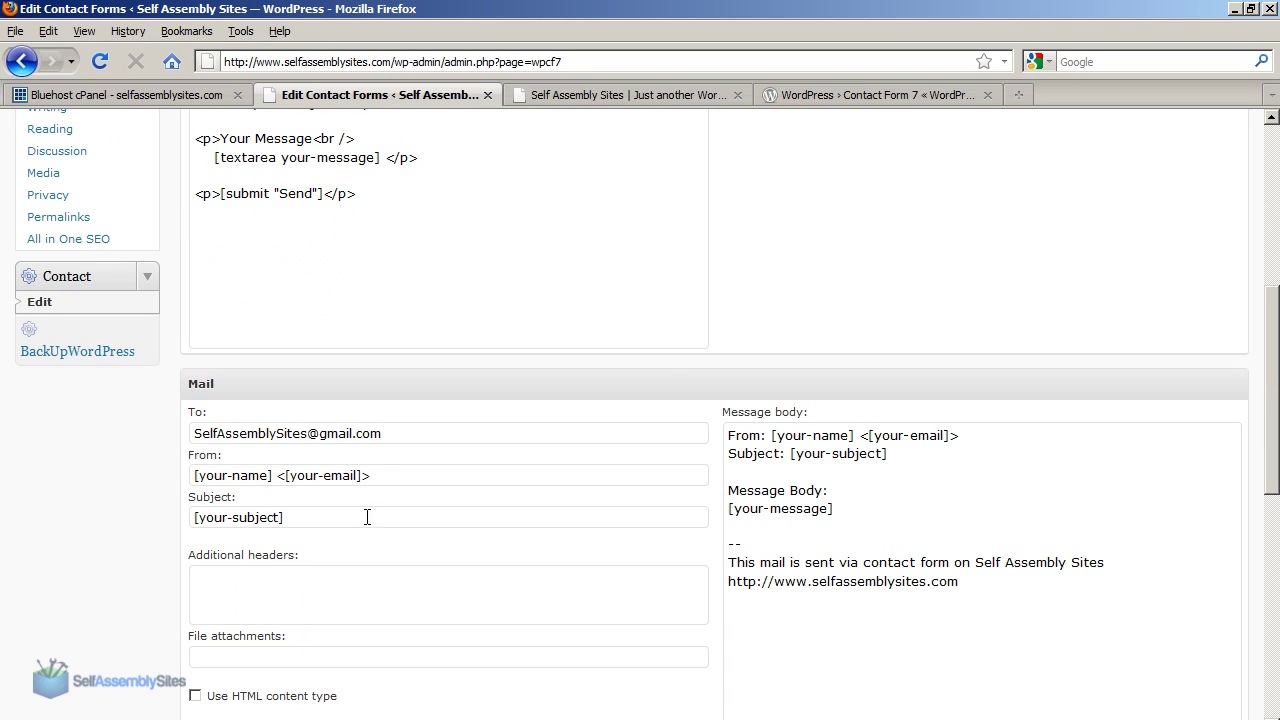
pyautogui.moveTo(388, 434); pyautogui.dragTo(160, 432)
pyautogui.click(337, 434)
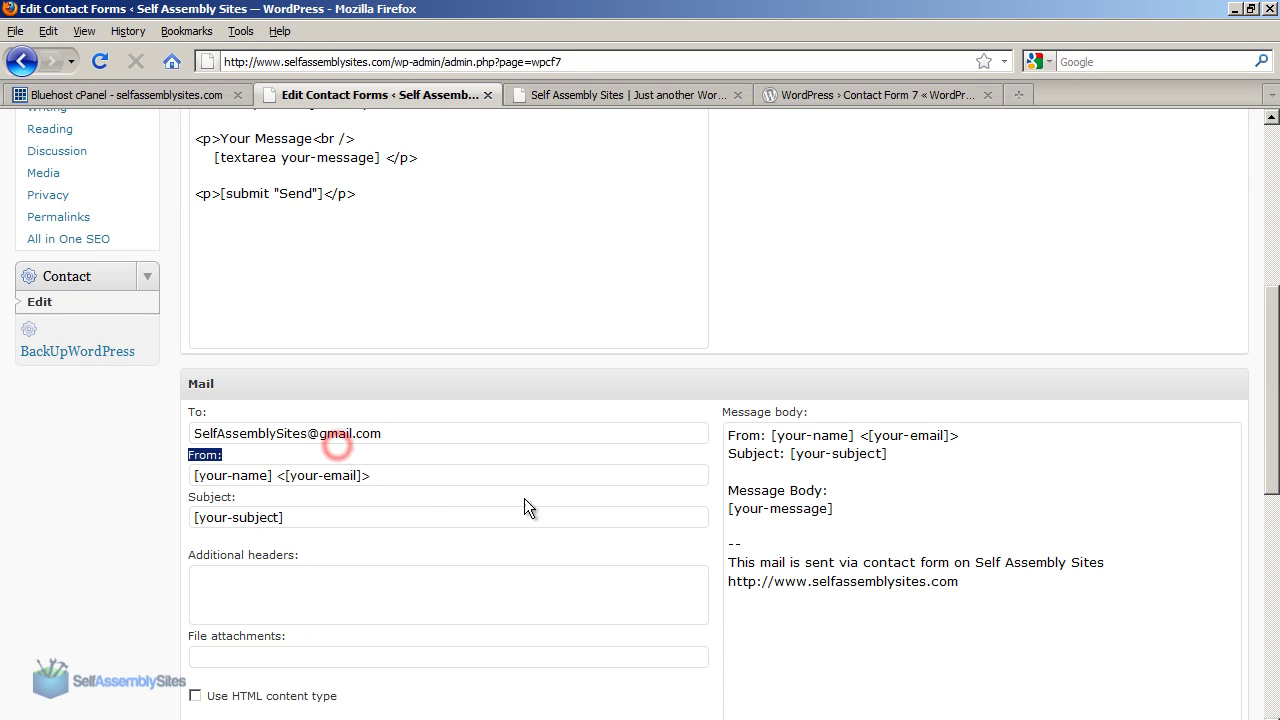
pyautogui.click(996, 499)
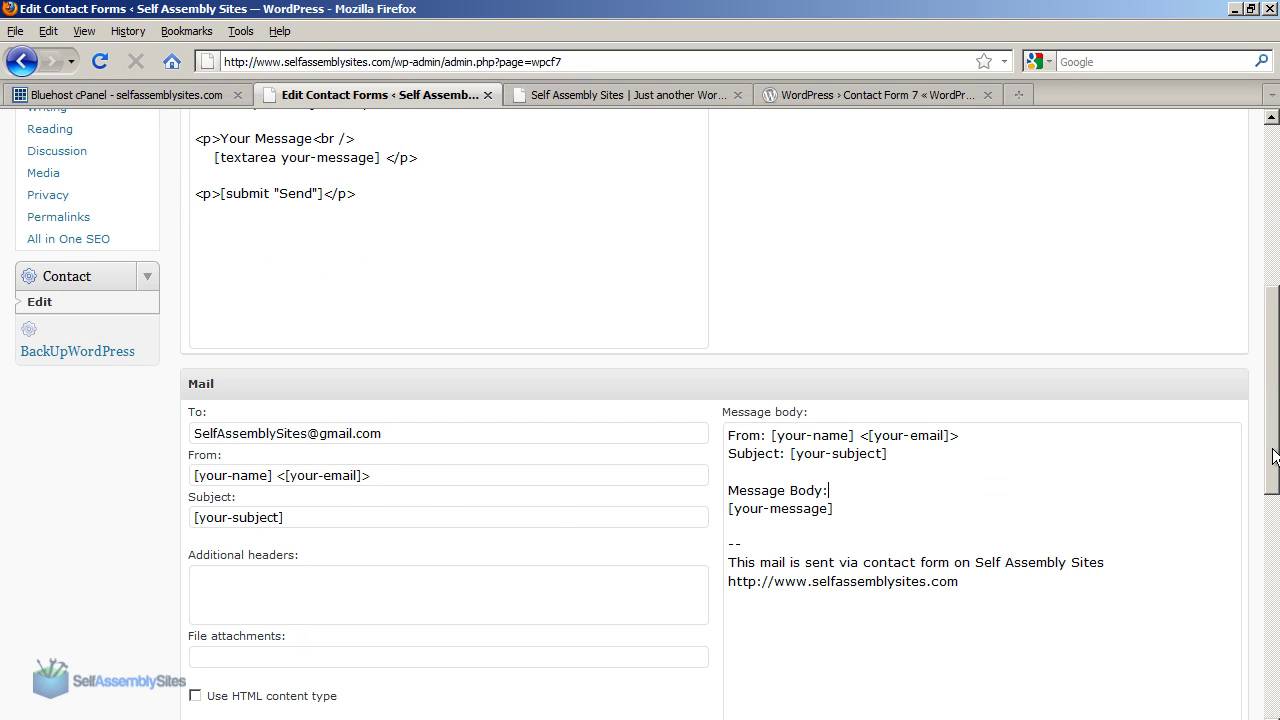
pyautogui.moveTo(1273, 443); pyautogui.dragTo(1266, 288)
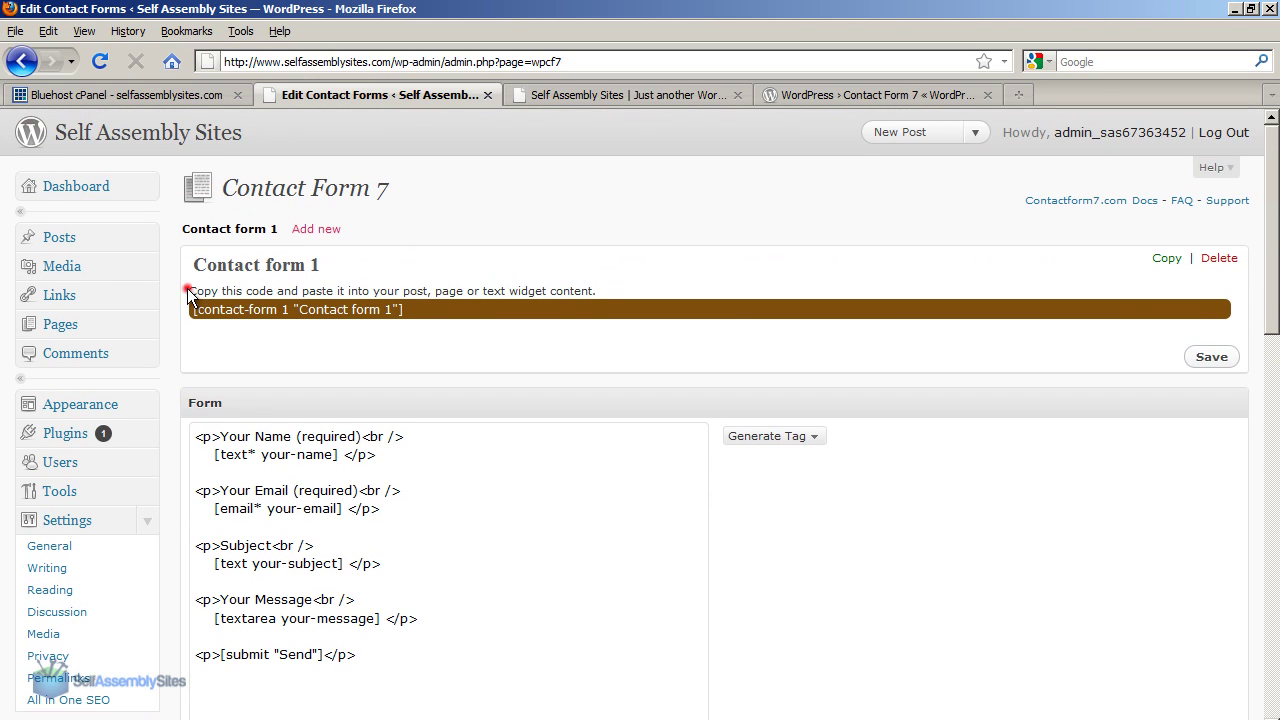
pyautogui.moveTo(189, 288); pyautogui.dragTo(608, 286)
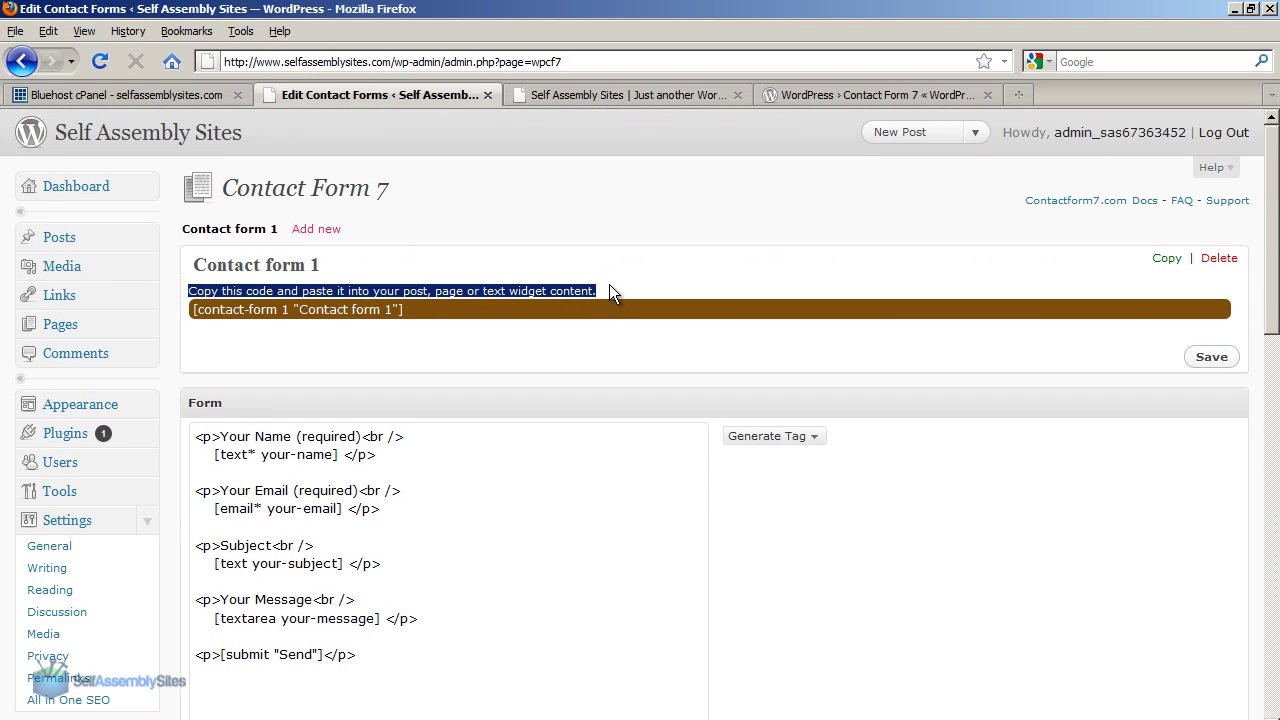
pyautogui.click(391, 331)
# Copy the [contact-form 1 "Contact form 1"] shortcode and go to the Pages list.
pyautogui.click(409, 310)
pyautogui.click(407, 310)
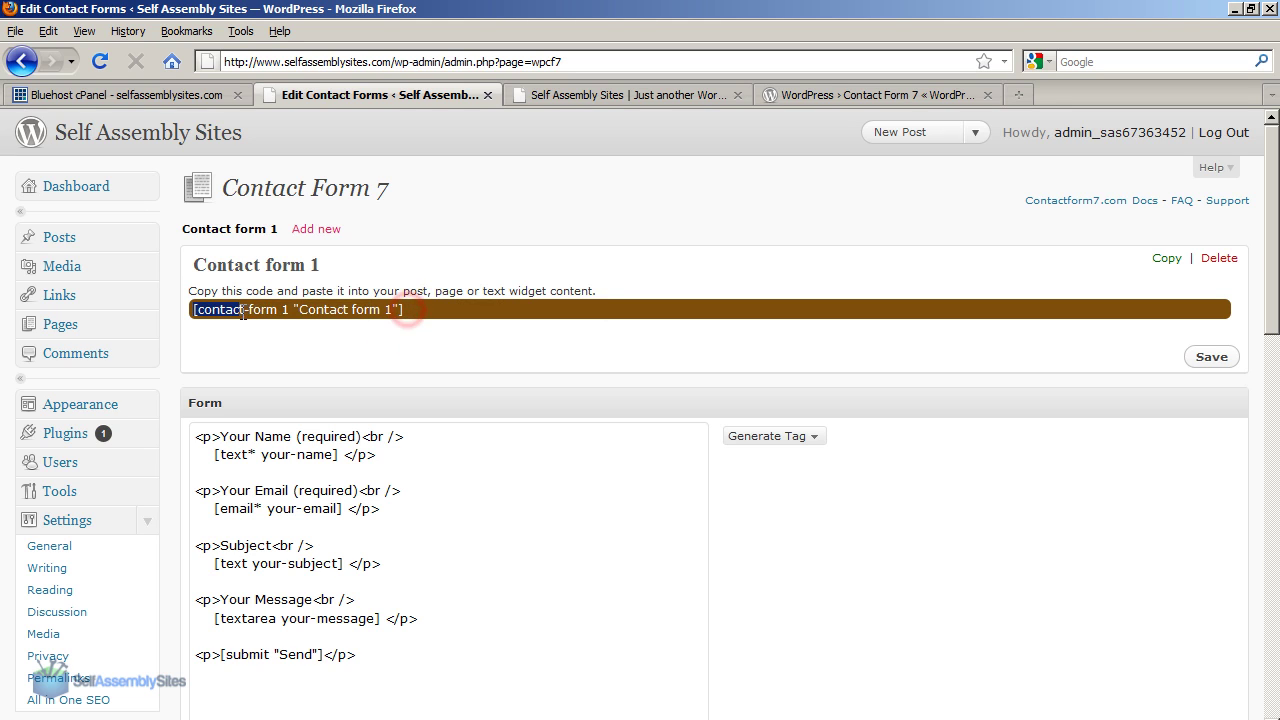
pyautogui.rightClick(353, 309)
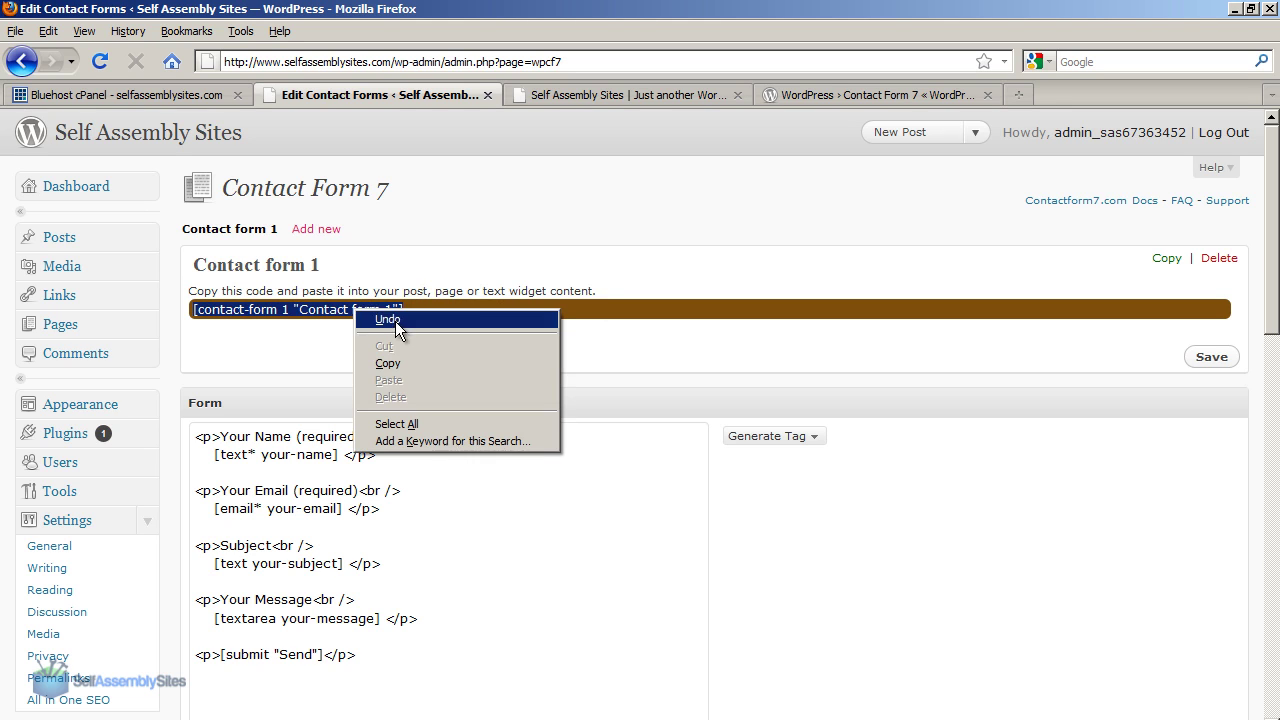
pyautogui.click(419, 367)
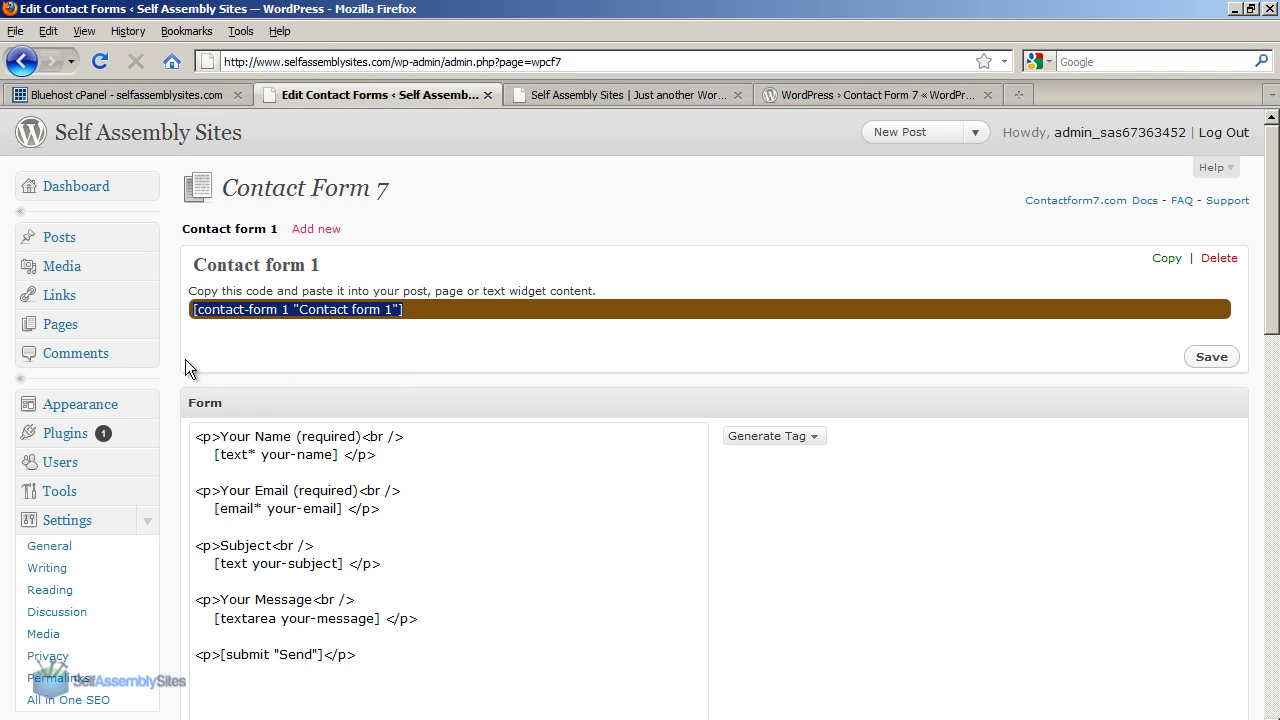
pyautogui.click(86, 324)
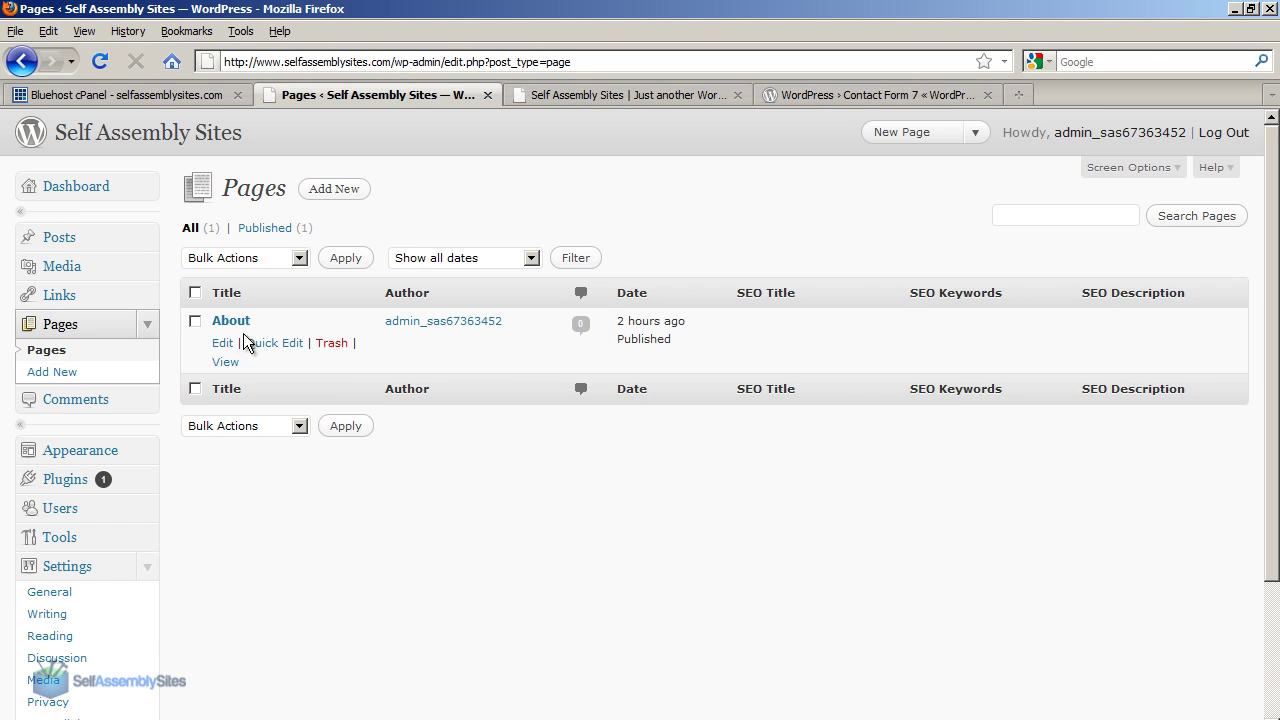
# Add 'Contact us:' and the pasted Contact form 1 shortcode to About, update, and view it.
pyautogui.click(222, 343)
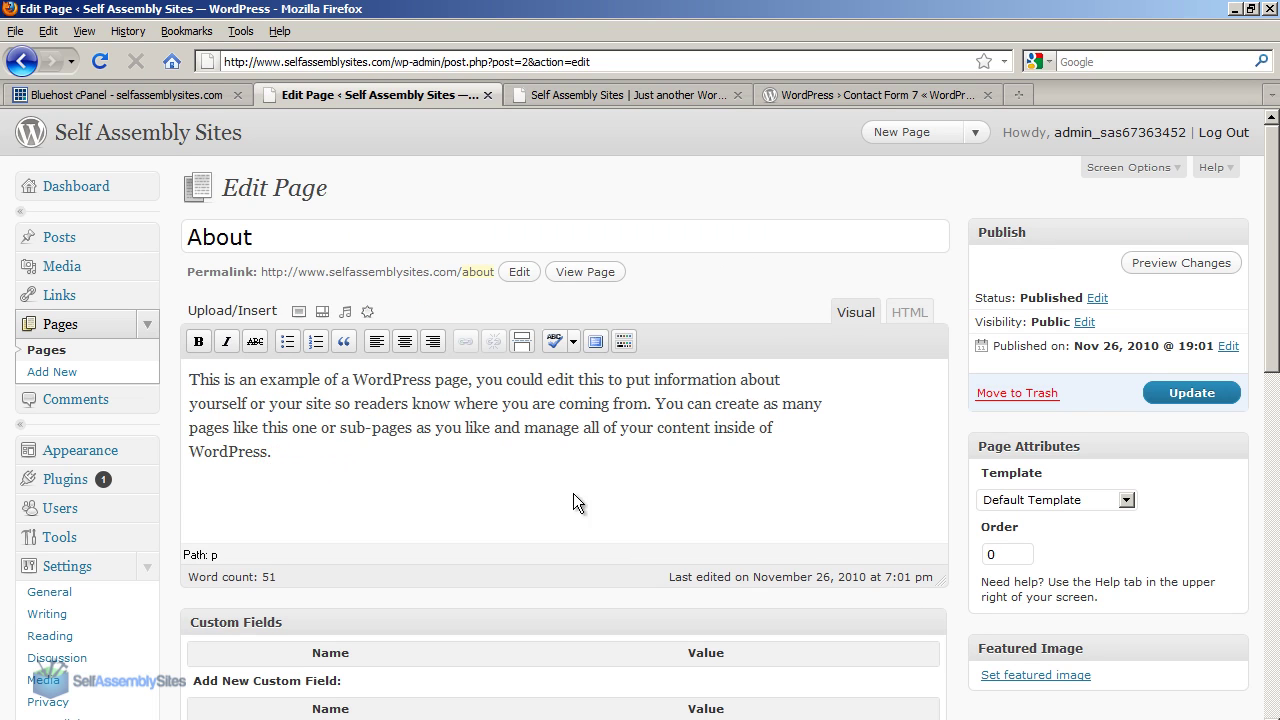
pyautogui.press('Return')
pyautogui.press('Return')
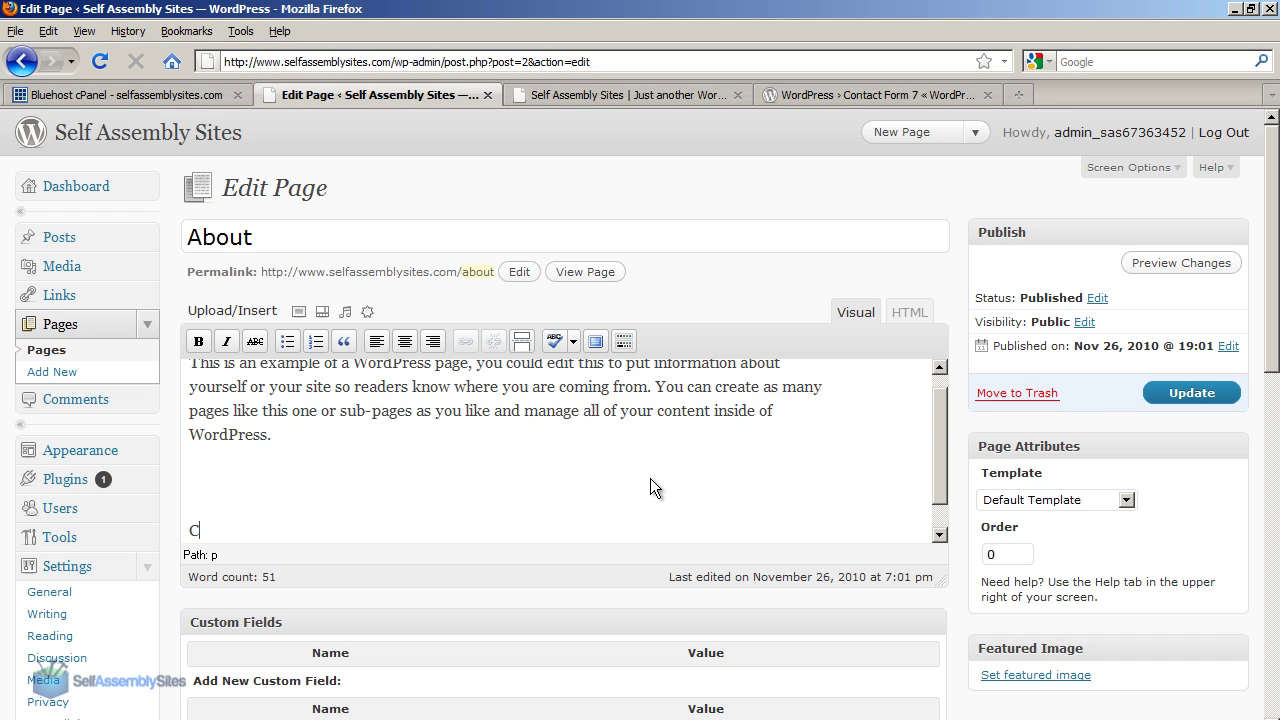
pyautogui.write('Contac')
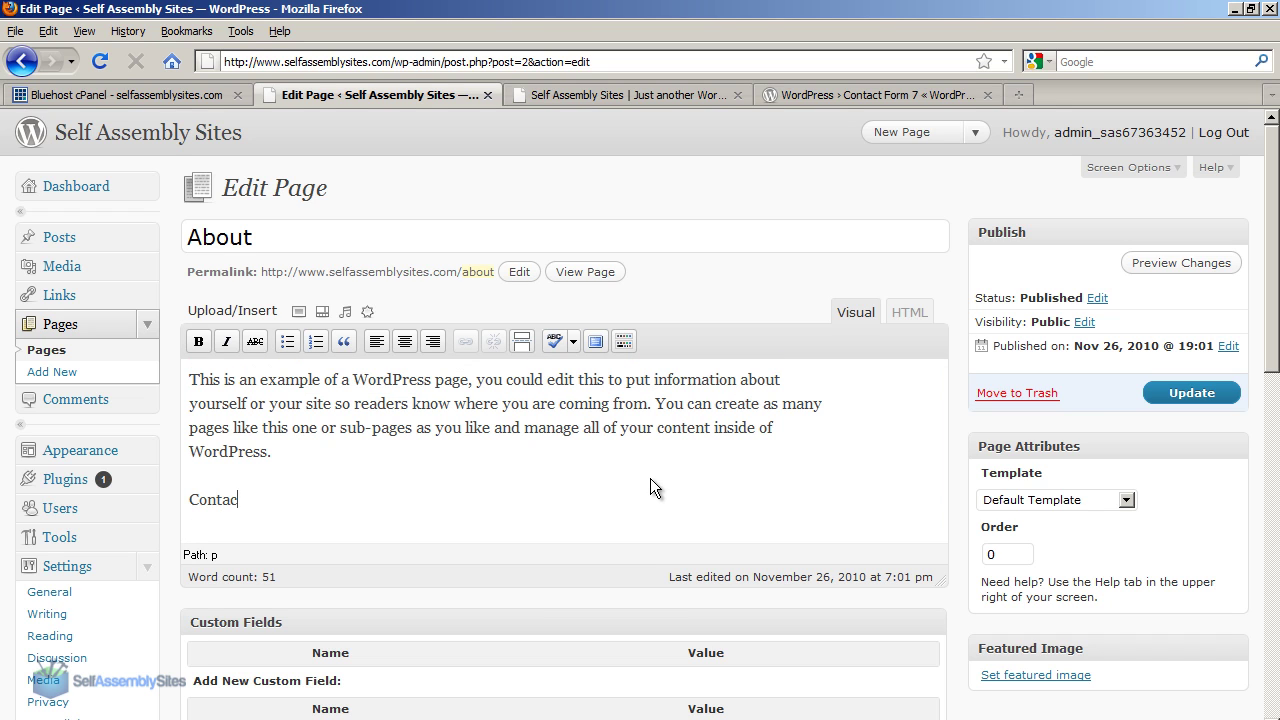
pyautogui.write('t us:')
pyautogui.press('Return')
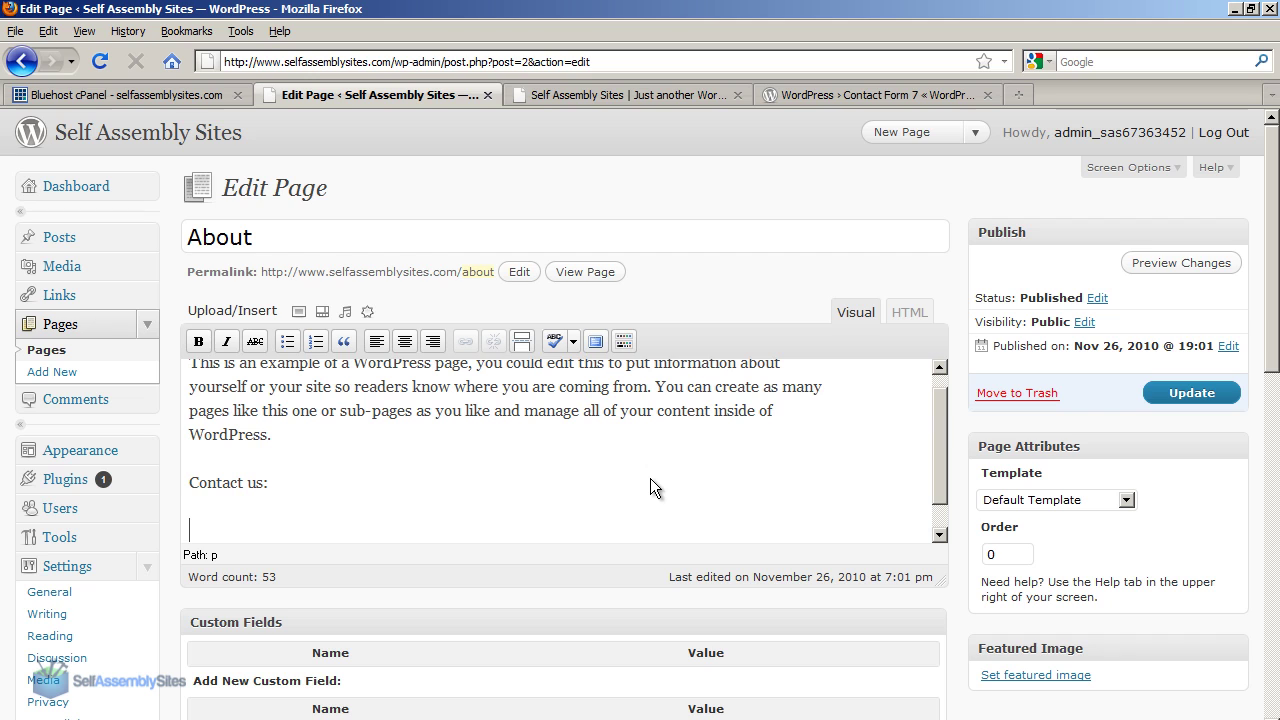
pyautogui.hotkey('ctrl', 'v')
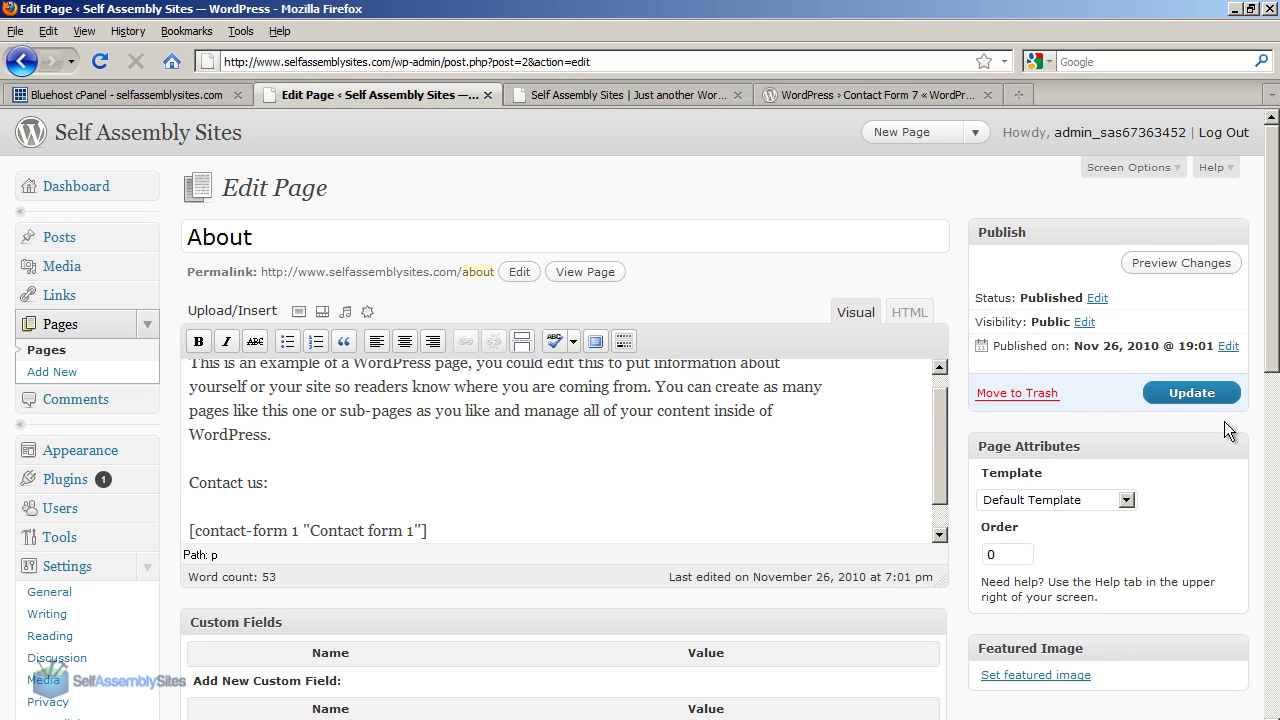
pyautogui.click(1200, 397)
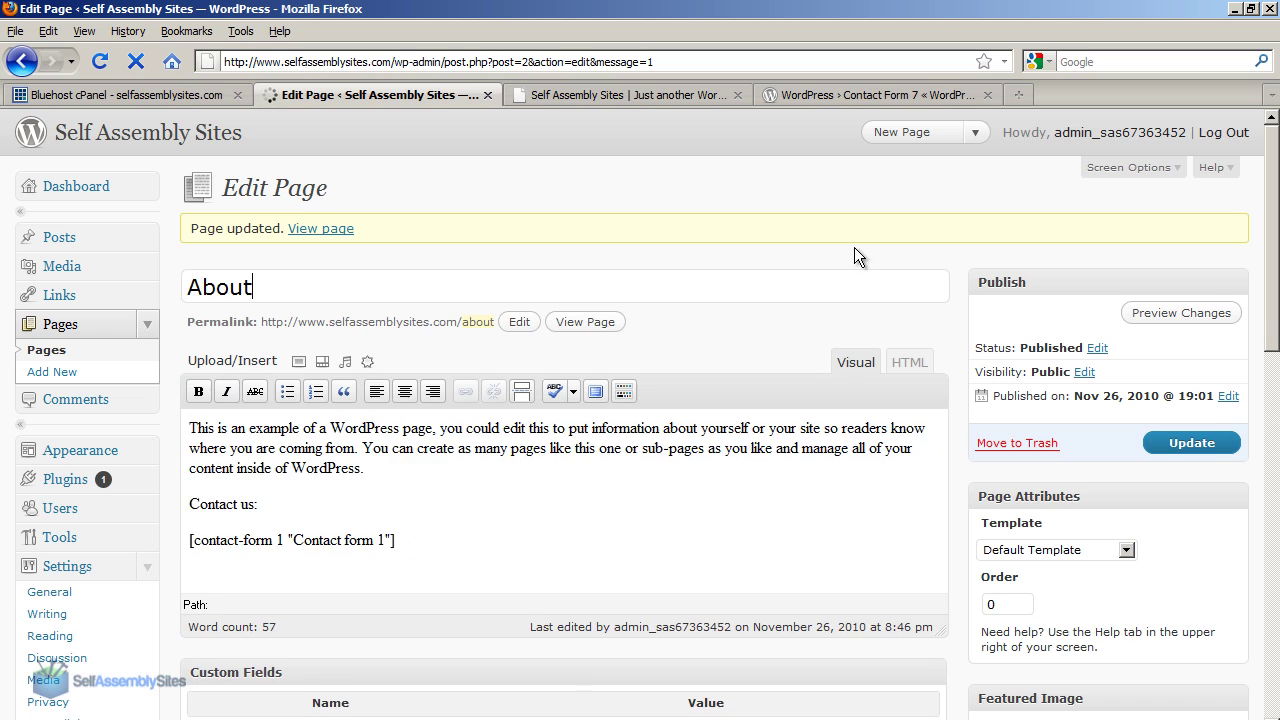
pyautogui.click(300, 230)
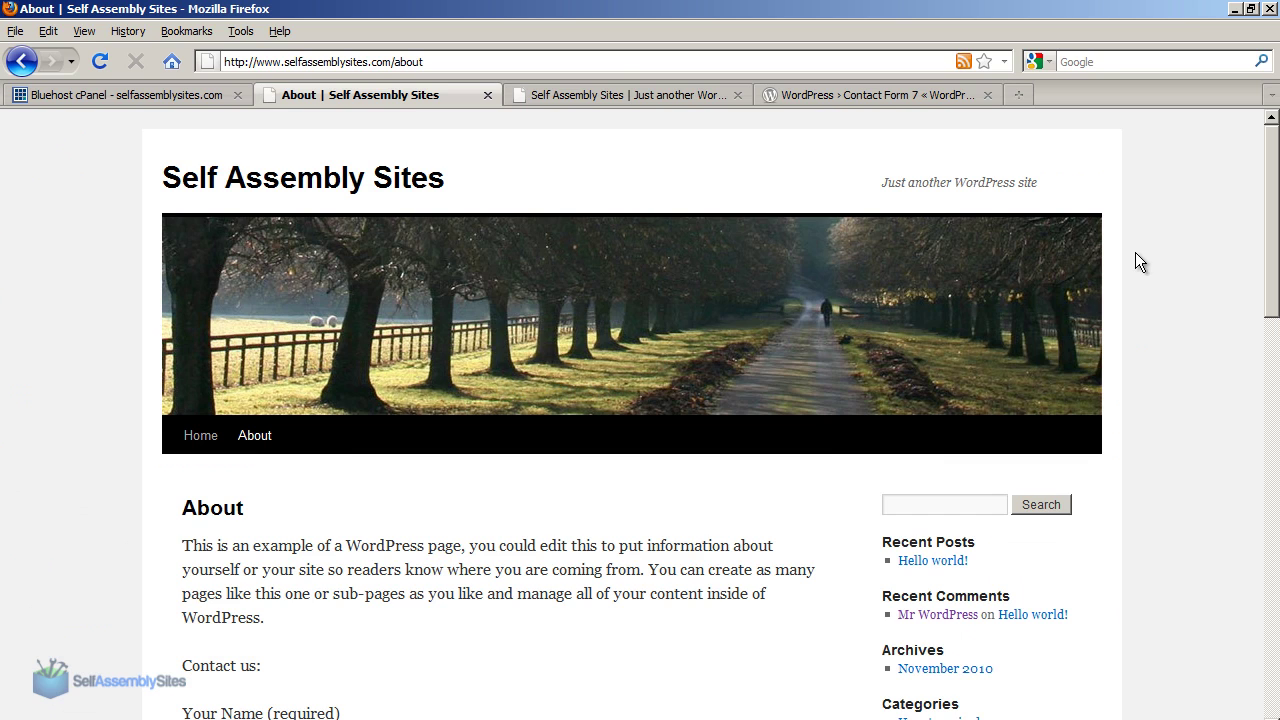
# Try the Your Name, Your Email, Subject and Your Message fields on the live About page.
pyautogui.moveTo(1272, 150); pyautogui.dragTo(1263, 338)
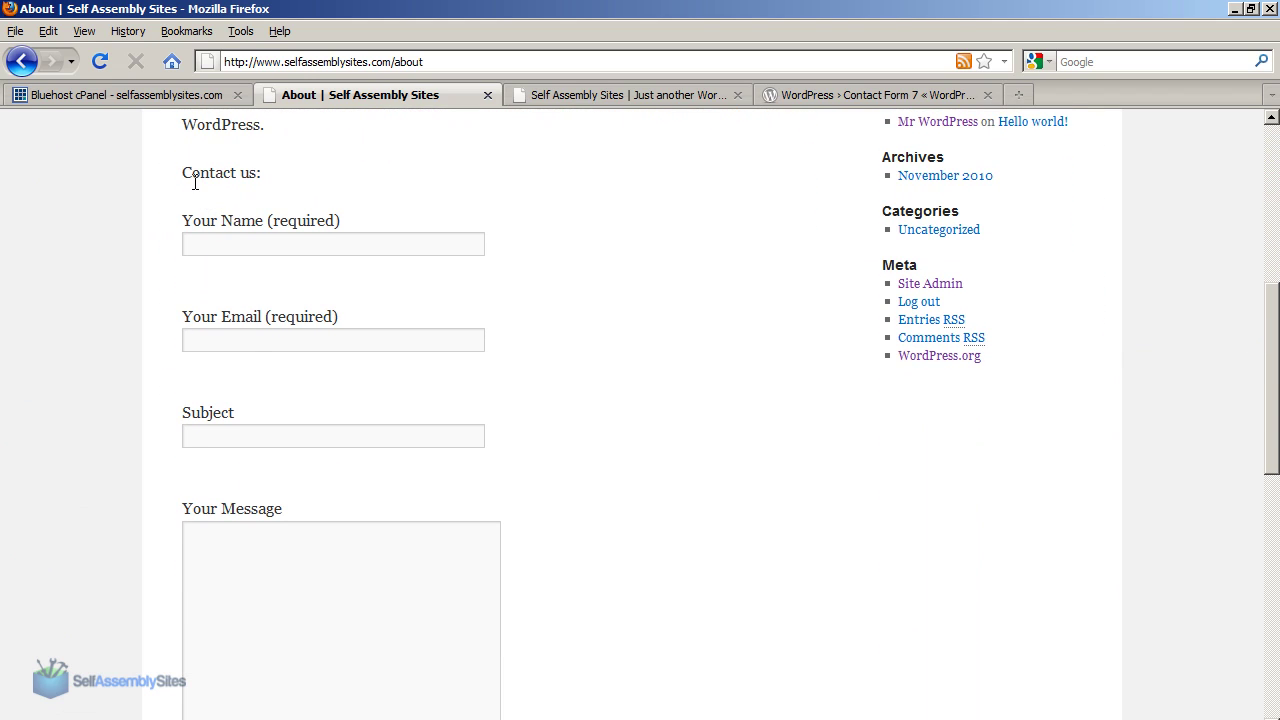
pyautogui.click(194, 241)
pyautogui.click(191, 341)
pyautogui.click(208, 428)
pyautogui.click(221, 541)
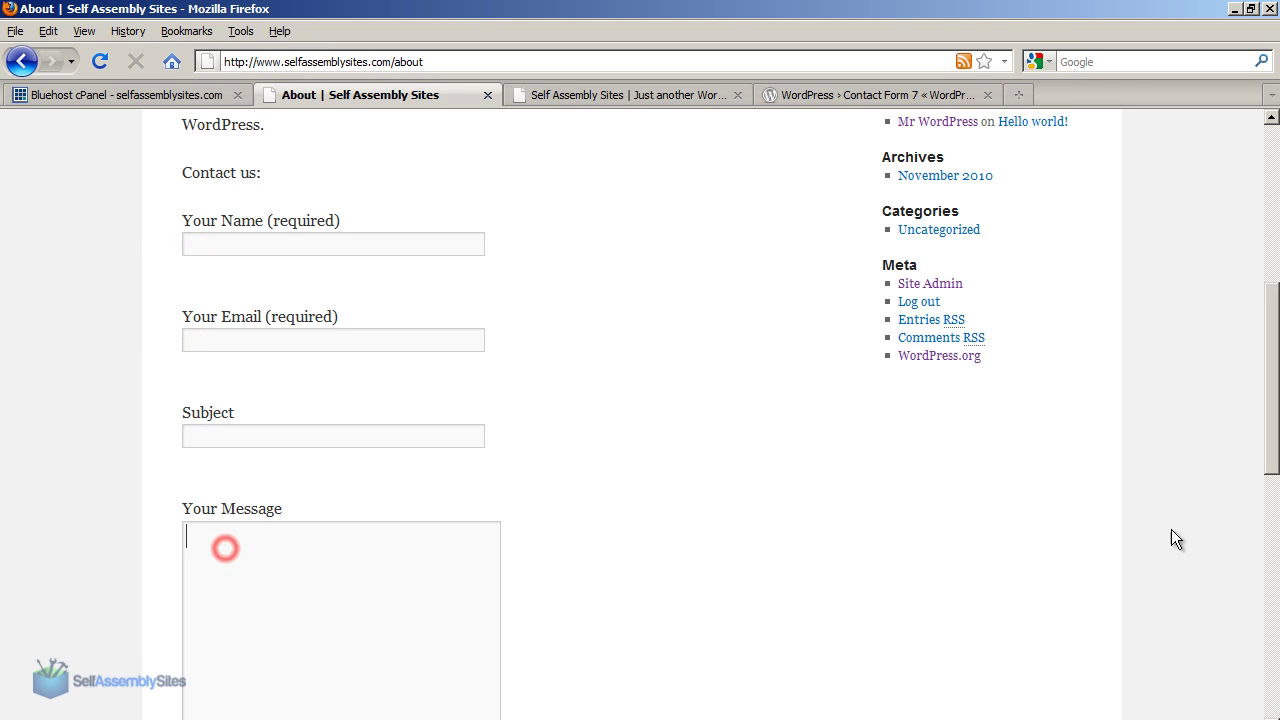
pyautogui.click(1268, 469)
pyautogui.moveTo(1268, 469); pyautogui.dragTo(1270, 569)
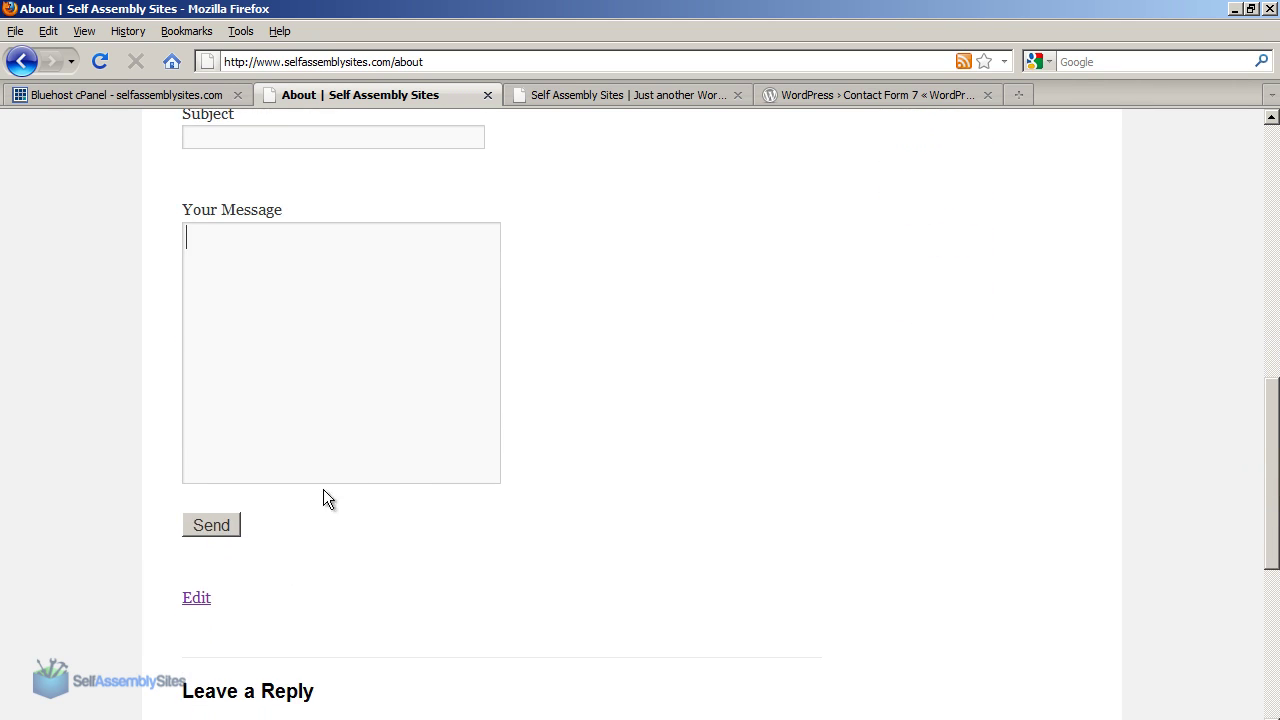
pyautogui.click(1268, 262)
# Back on Plugins, delete Hello Dolly and confirm with 'Yes, Delete these files'.
pyautogui.click(8, 66)
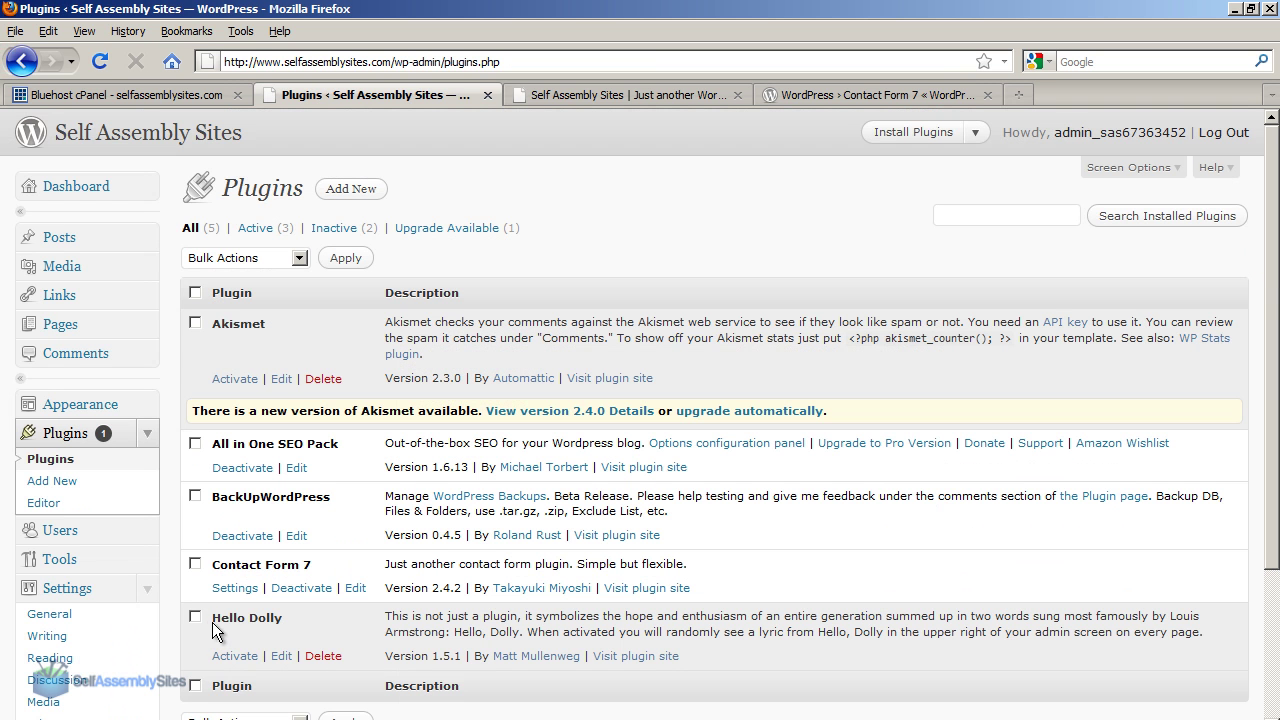
pyautogui.moveTo(212, 622); pyautogui.dragTo(327, 628)
pyautogui.click(327, 628)
pyautogui.click(323, 656)
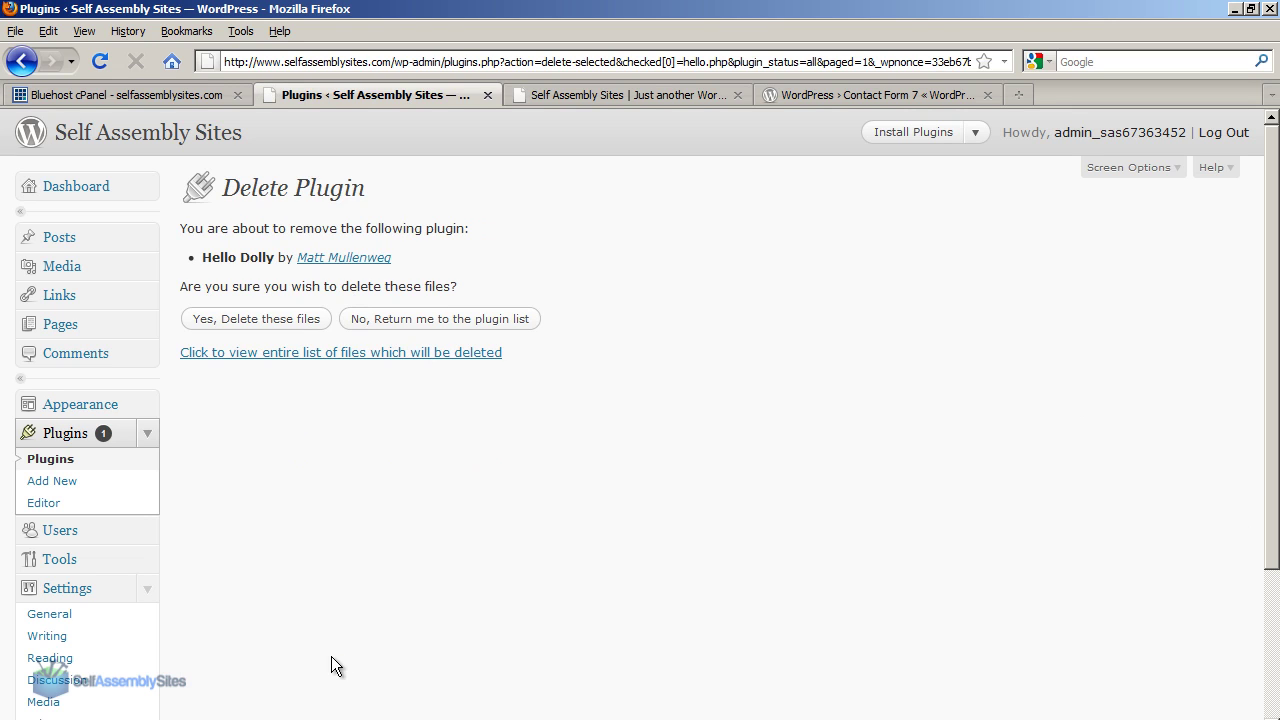
pyautogui.click(274, 326)
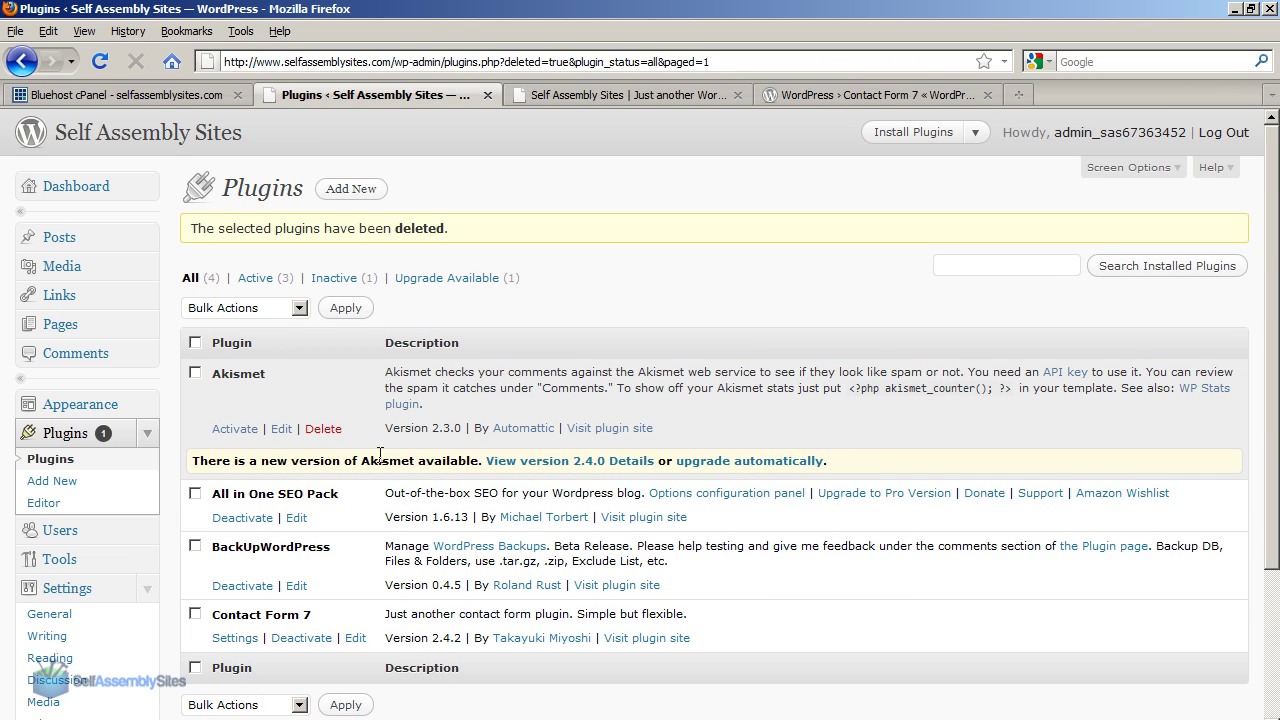
# Upgrade Akismet automatically to version 2.4.0 and activate the upgraded plugin.
pyautogui.moveTo(245, 463); pyautogui.dragTo(438, 477)
pyautogui.click(477, 473)
pyautogui.click(701, 462)
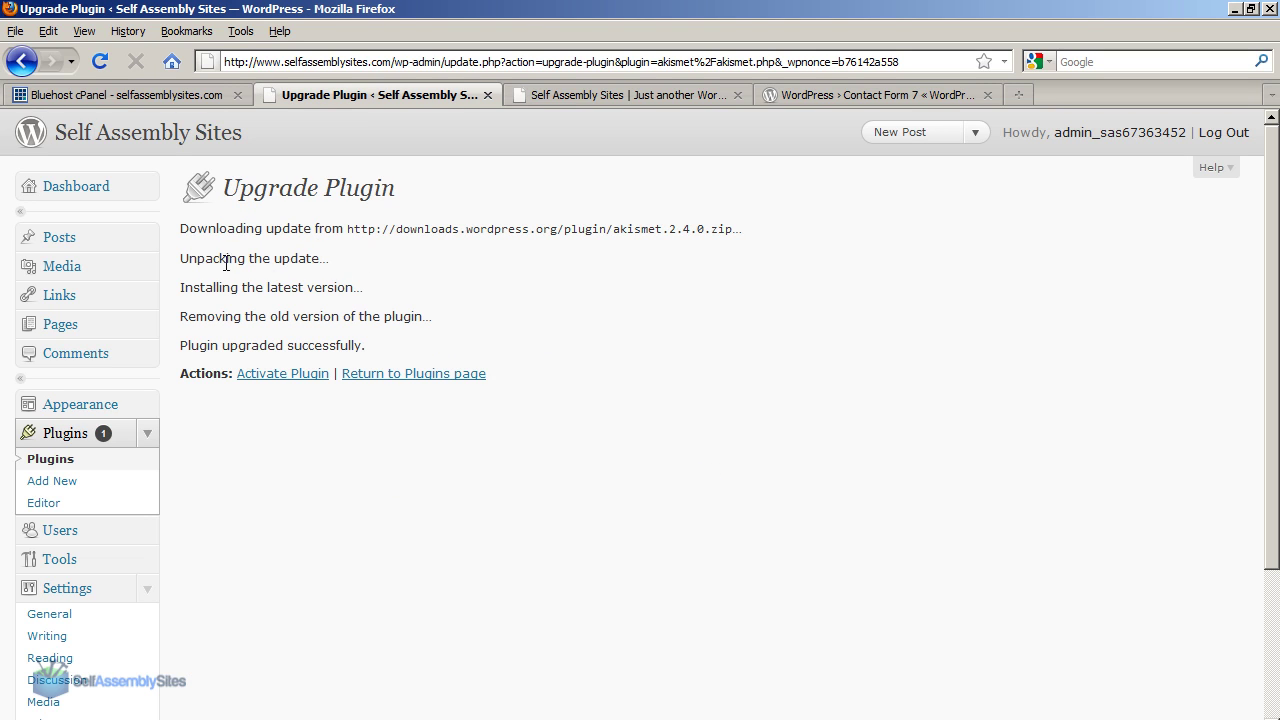
pyautogui.click(257, 377)
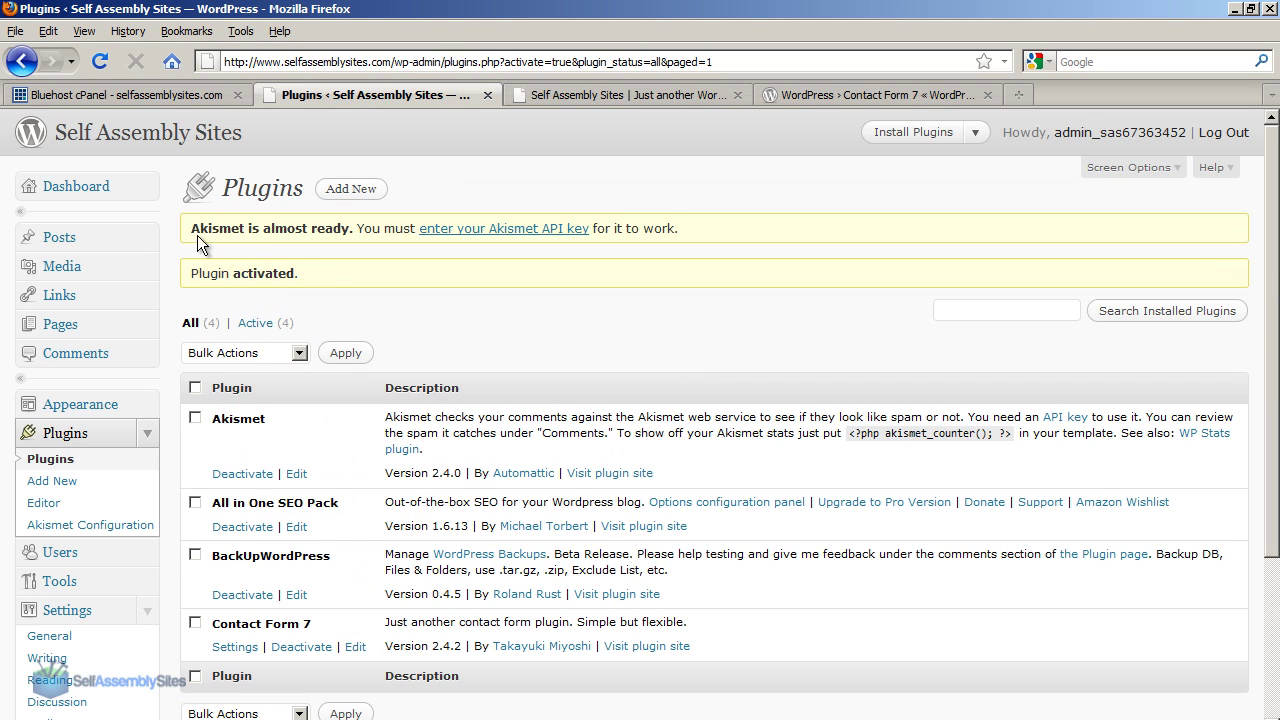
# Open the 'enter your Akismet API key' link in a new tab and switch to it.
pyautogui.moveTo(190, 228); pyautogui.dragTo(684, 236)
pyautogui.click(669, 239)
pyautogui.rightClick(544, 234)
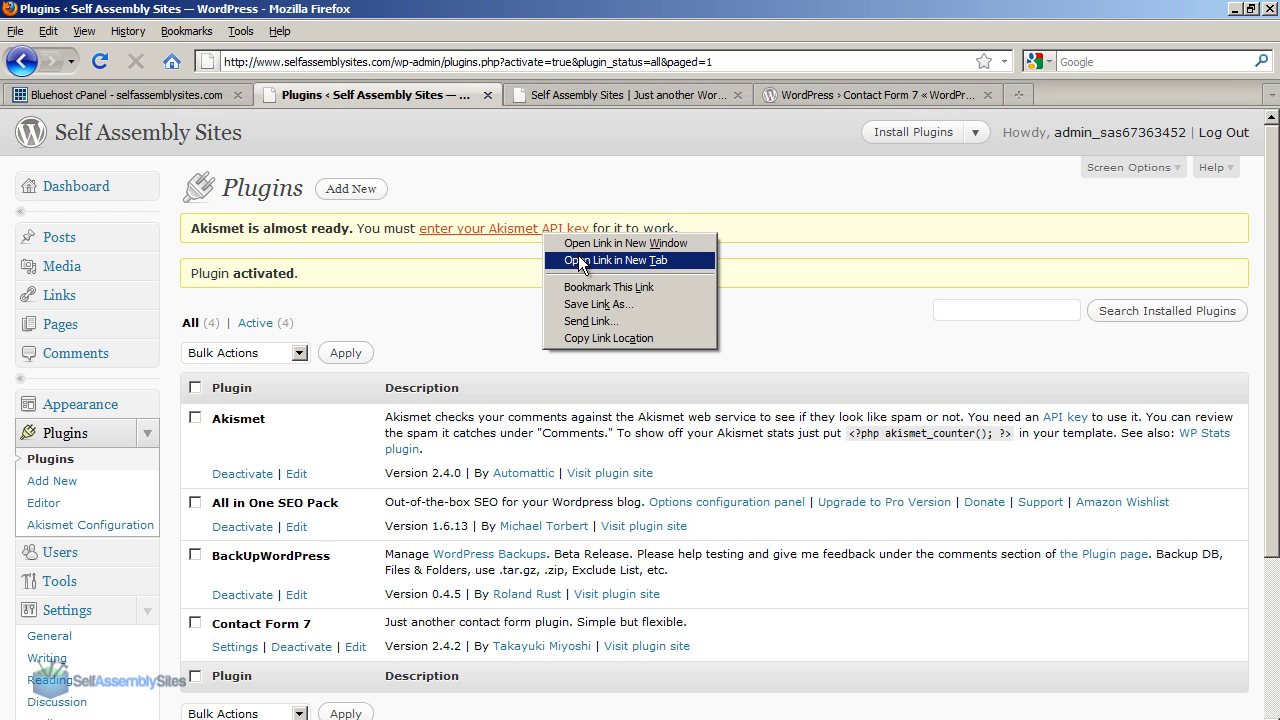
pyautogui.click(580, 261)
pyautogui.click(621, 94)
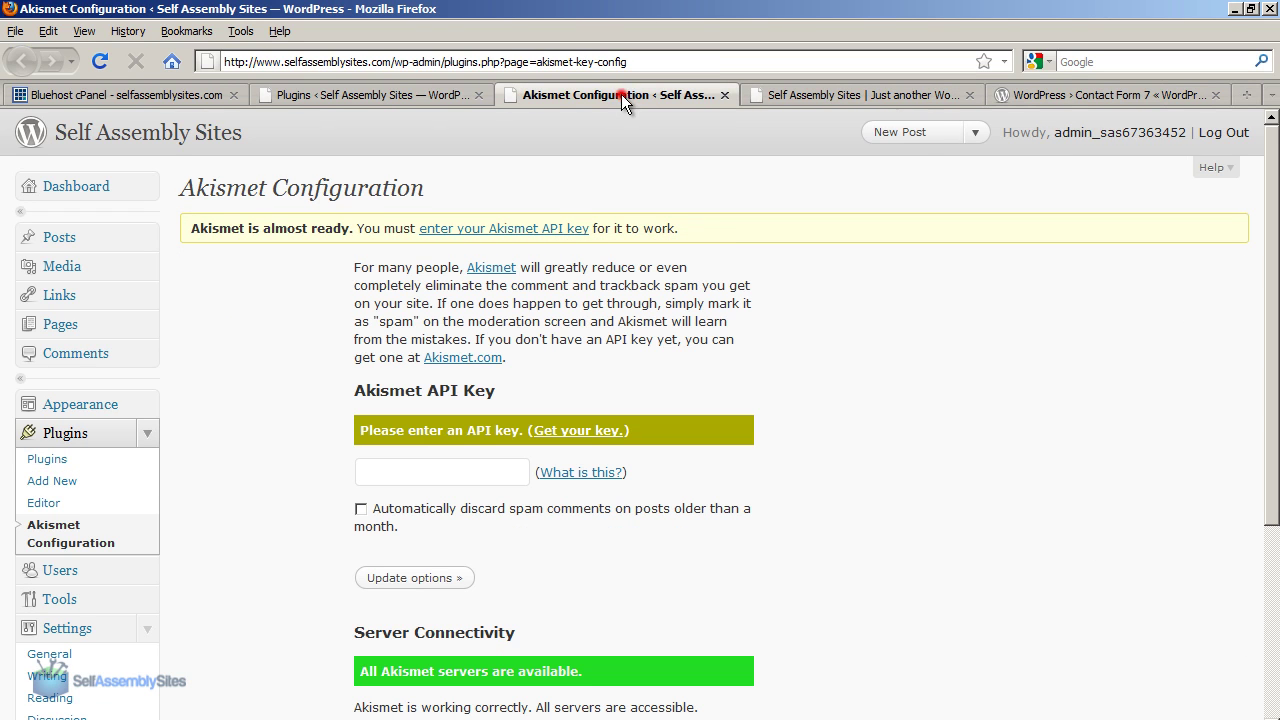
pyautogui.tripleClick(493, 438)
# Start getting an Akismet API key and choose the personal blog option.
pyautogui.click(556, 431)
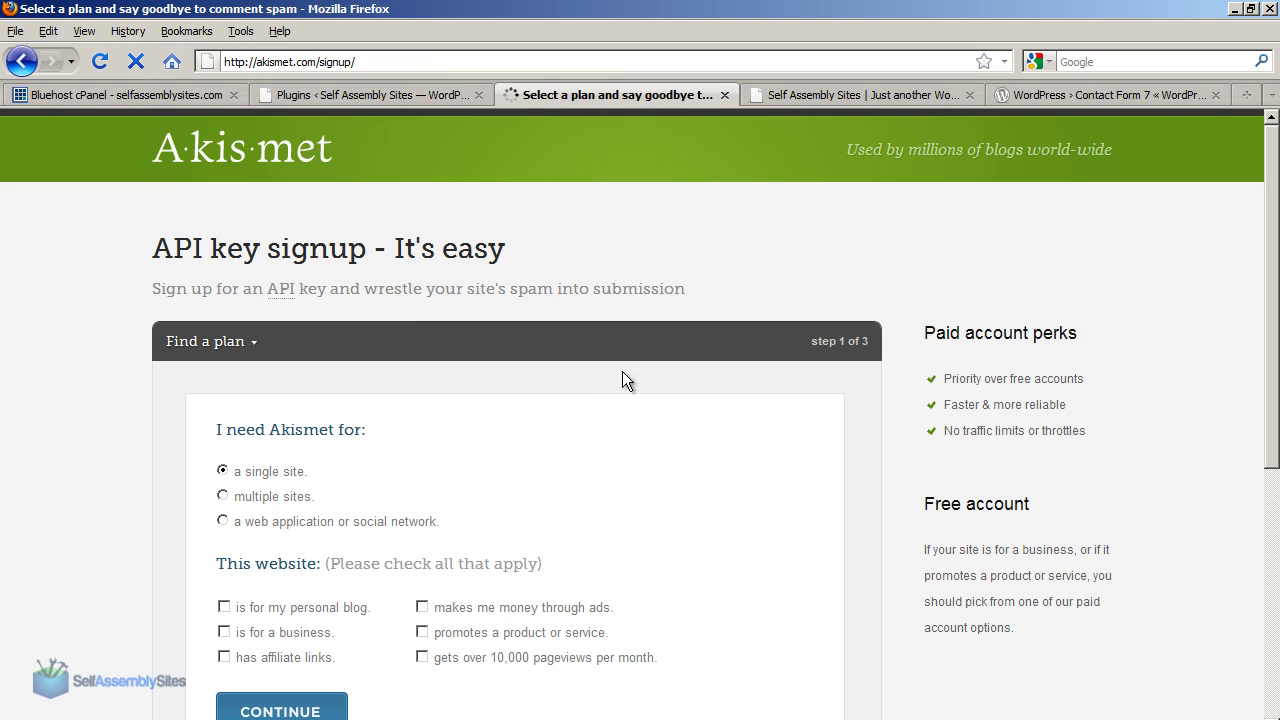
pyautogui.moveTo(1268, 150); pyautogui.dragTo(1268, 282)
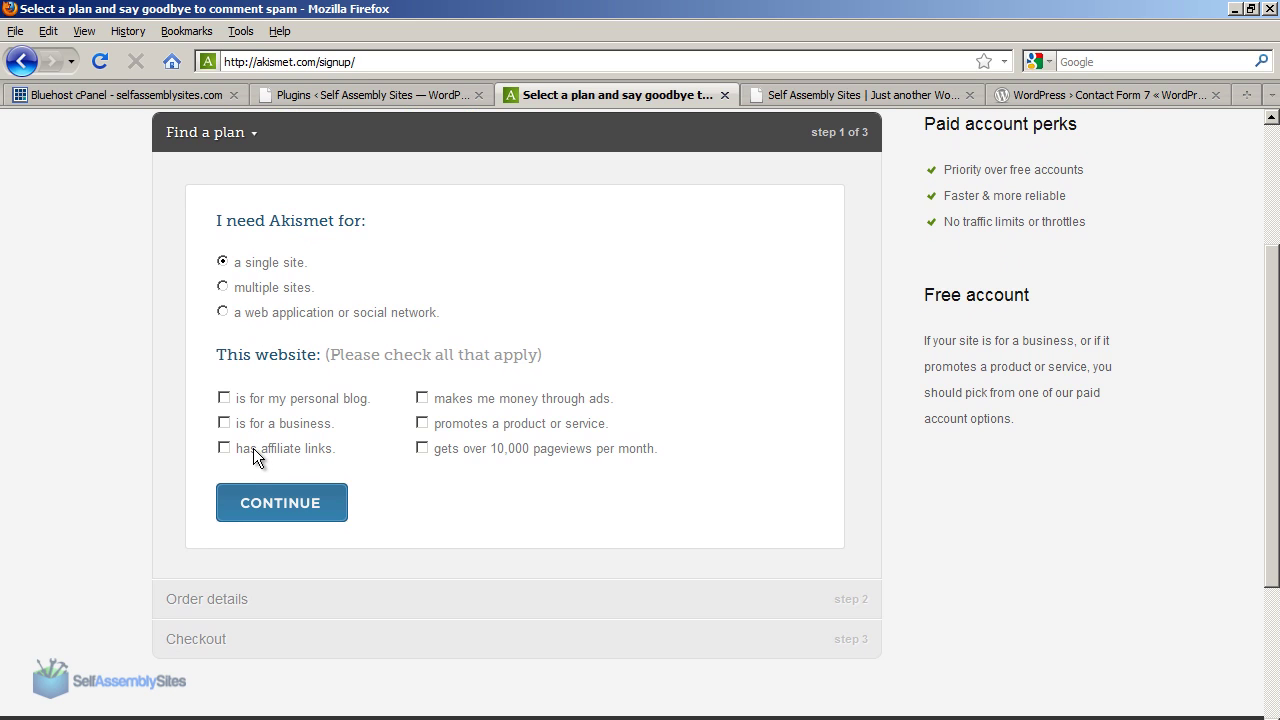
pyautogui.click(225, 398)
pyautogui.click(270, 497)
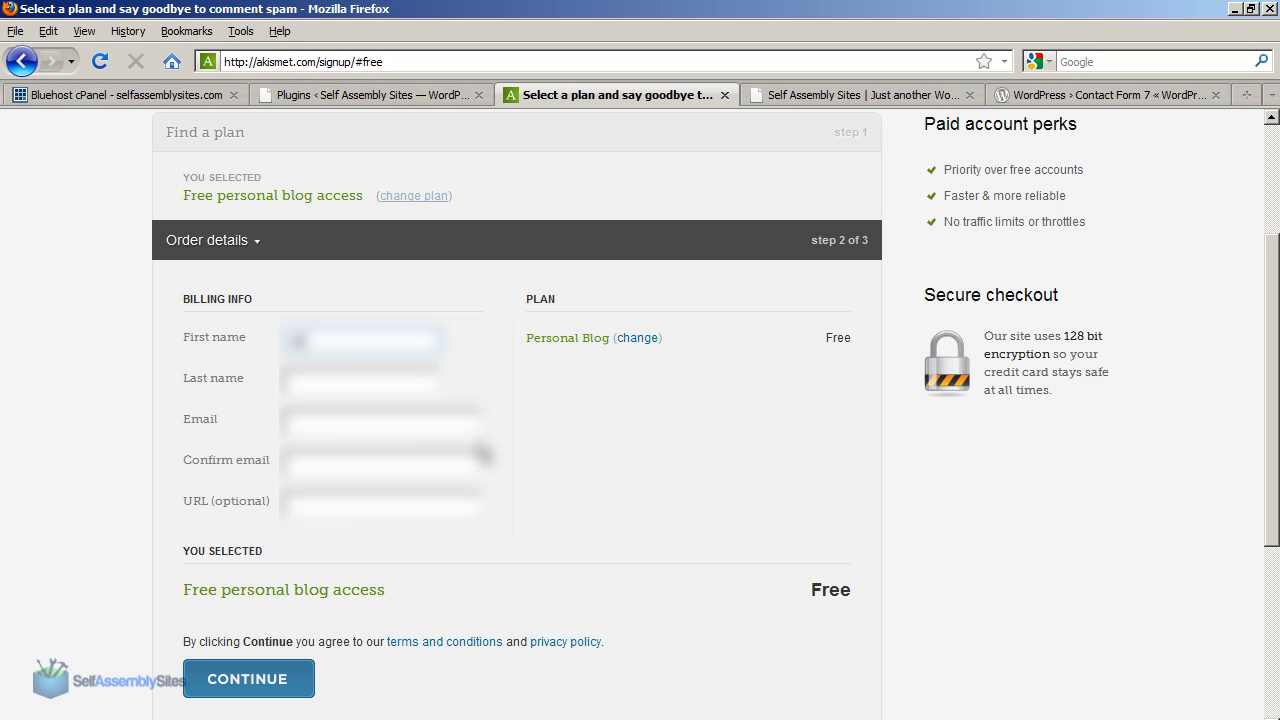
pyautogui.press('Tab')
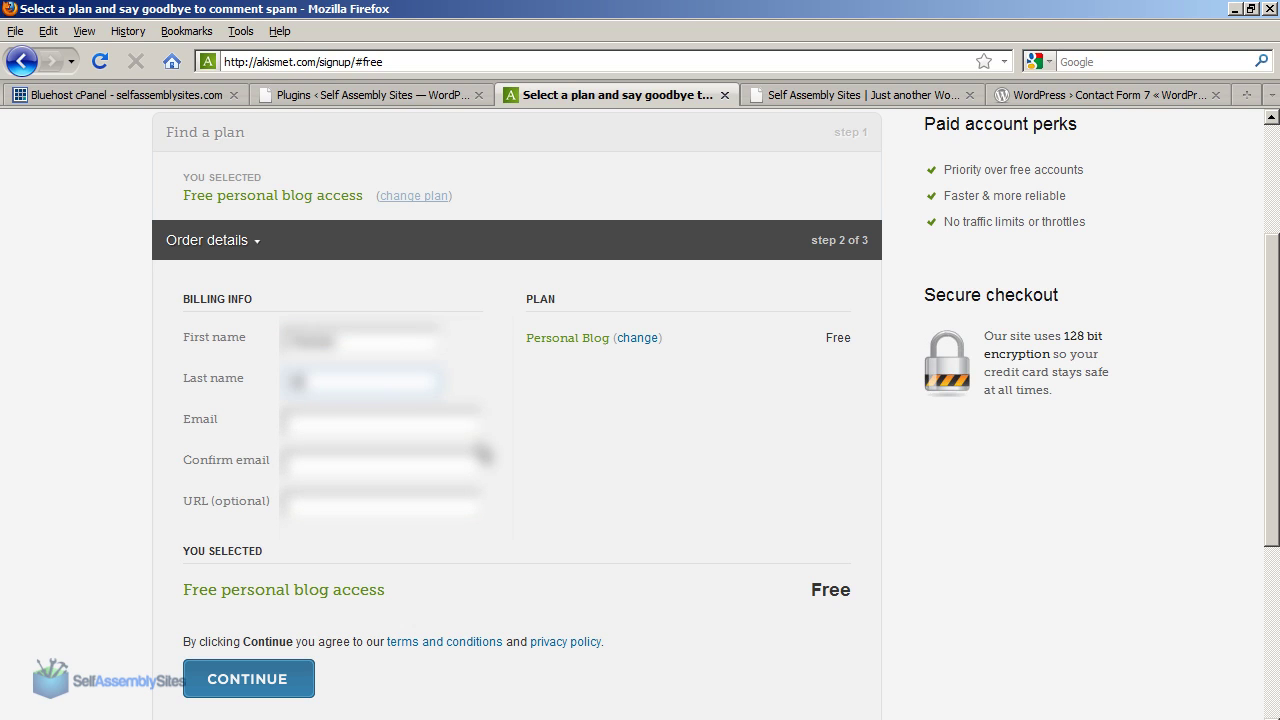
pyautogui.press('Tab')
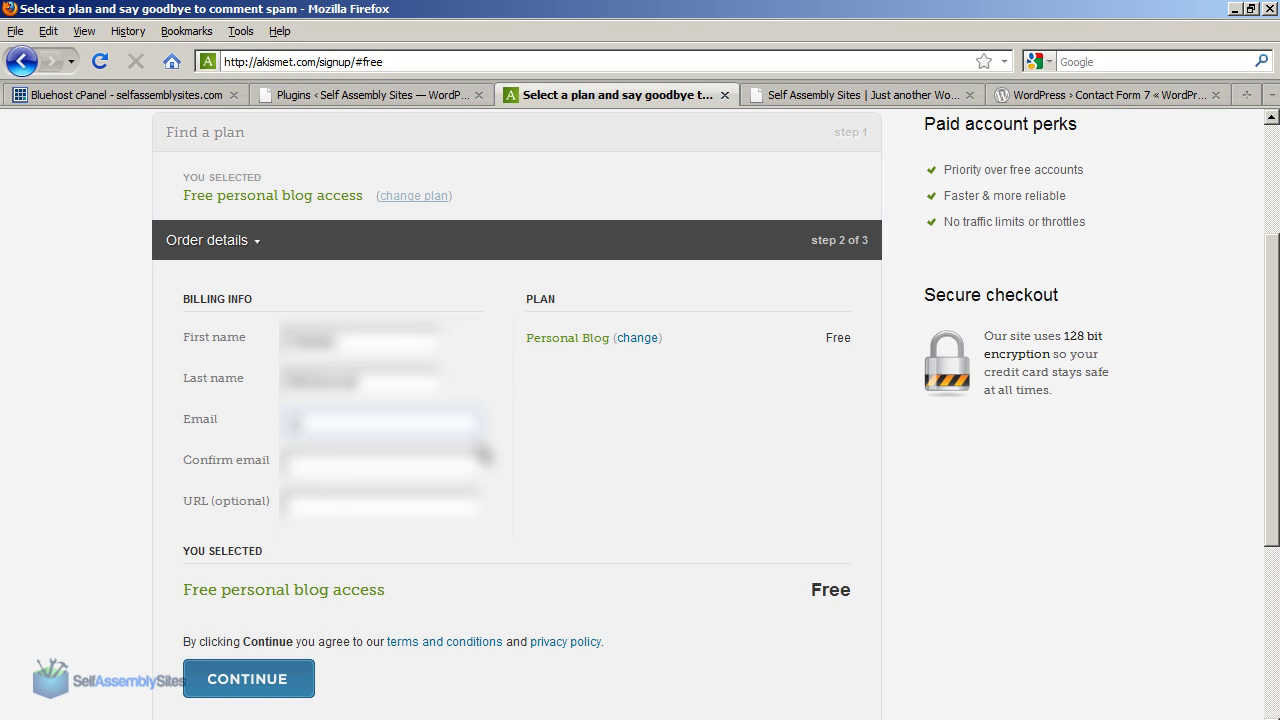
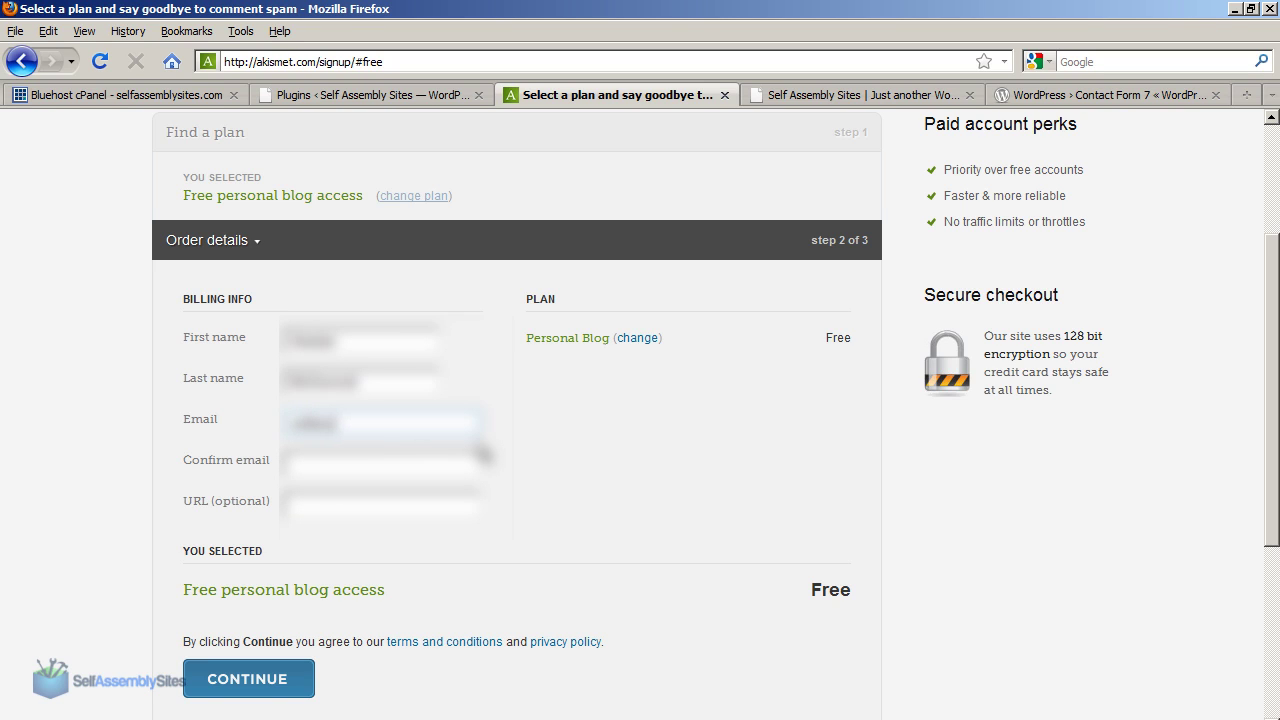
pyautogui.press('Tab')
pyautogui.hotkey('ctrl', 'v')
pyautogui.press('Tab')
pyautogui.write('http://www.selfassemblysites')
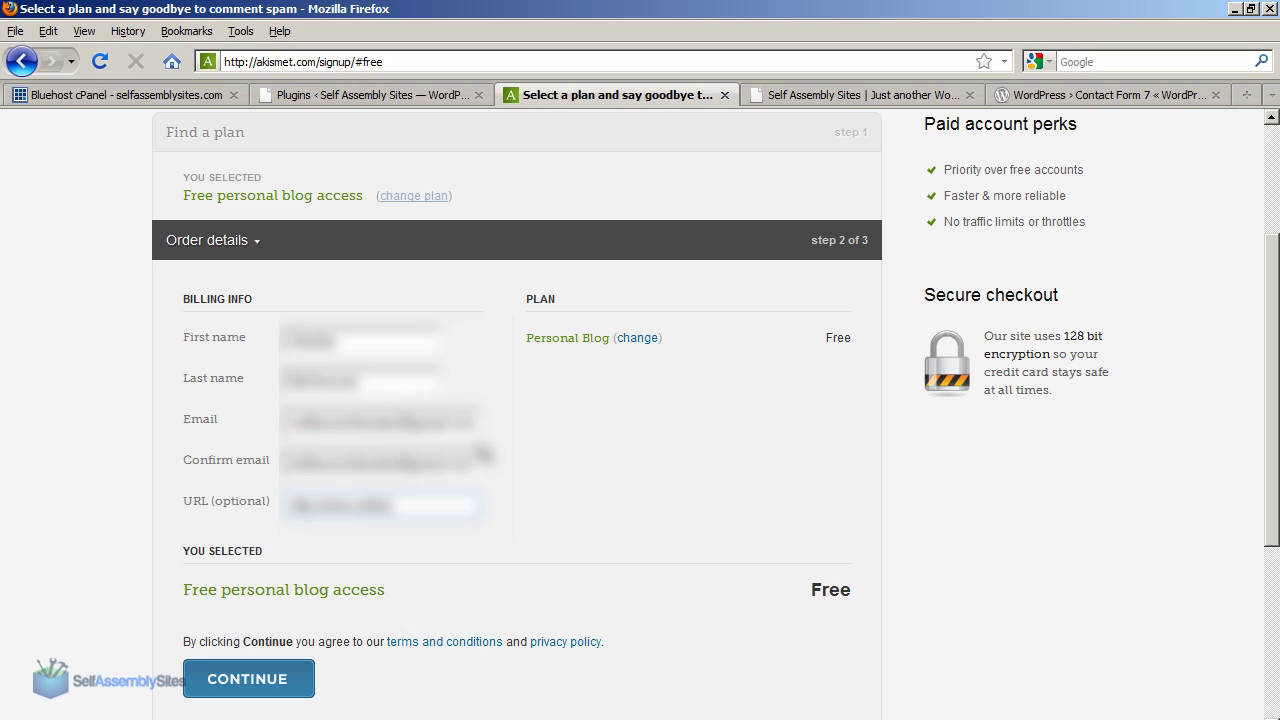
pyautogui.write('.com')
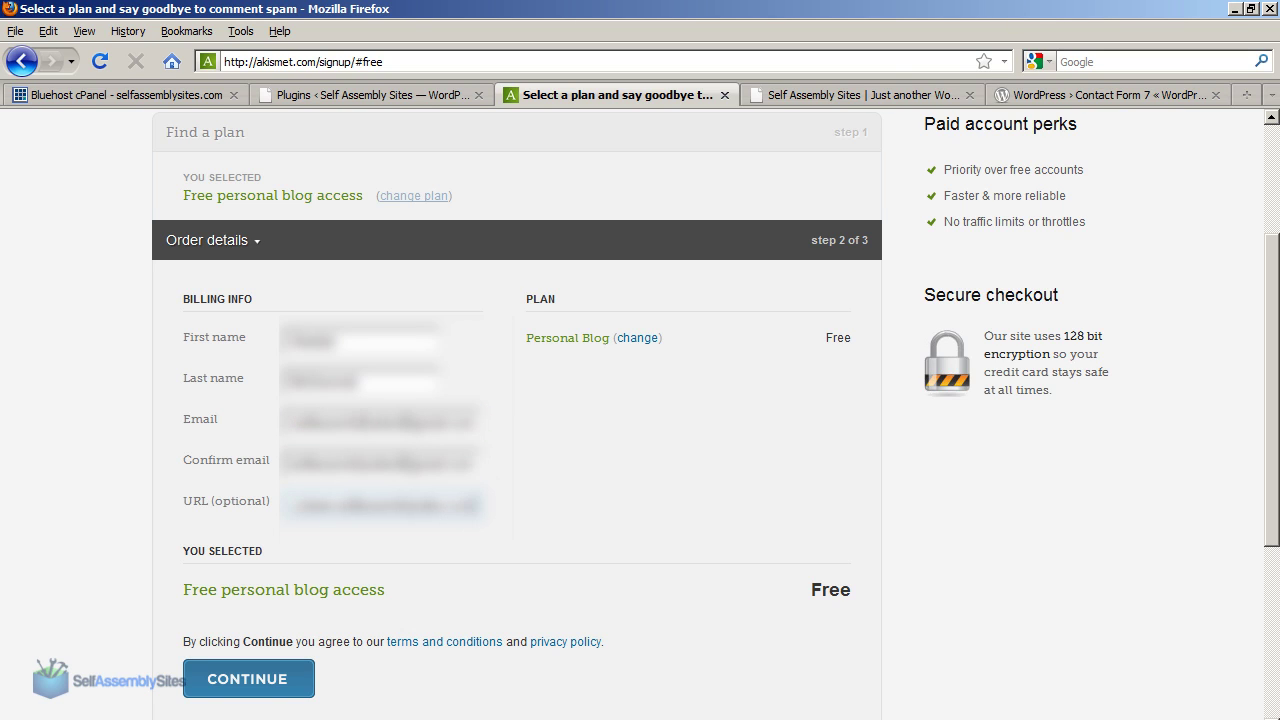
pyautogui.click(263, 678)
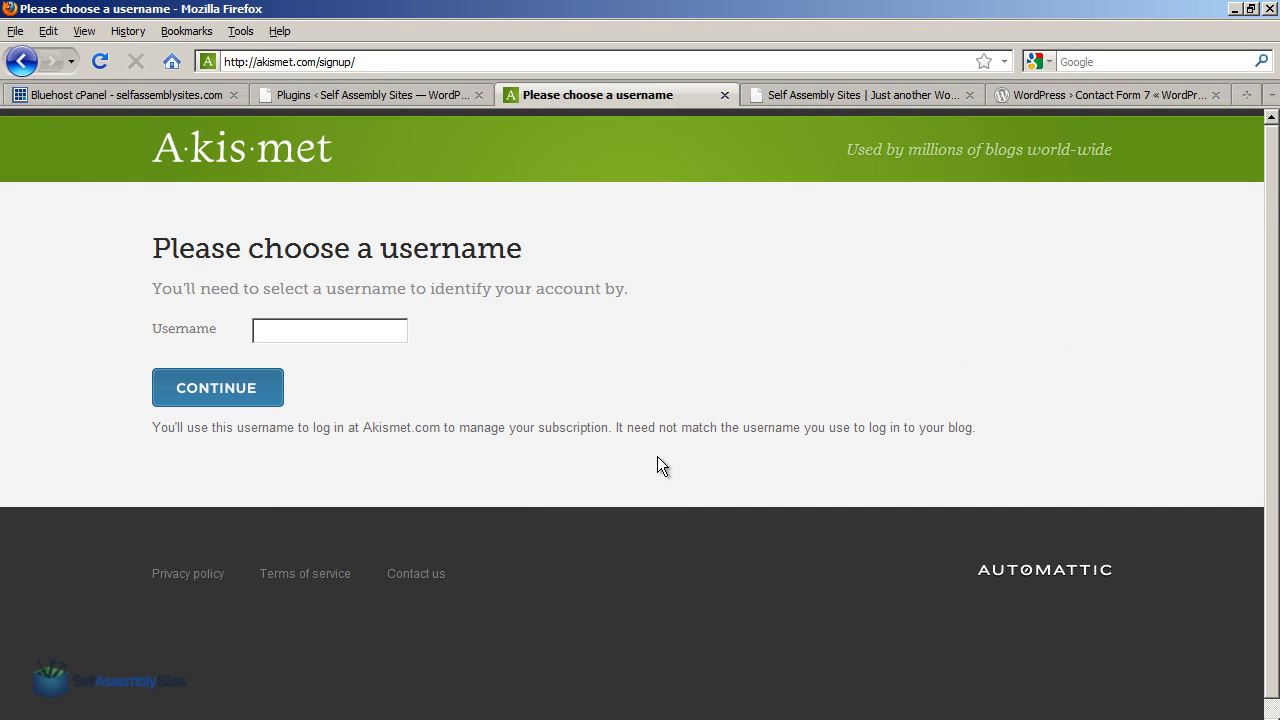
# Enter a username to complete signup, select the e-mail the key went to, and open a new tab.
pyautogui.write('sasaskimet')
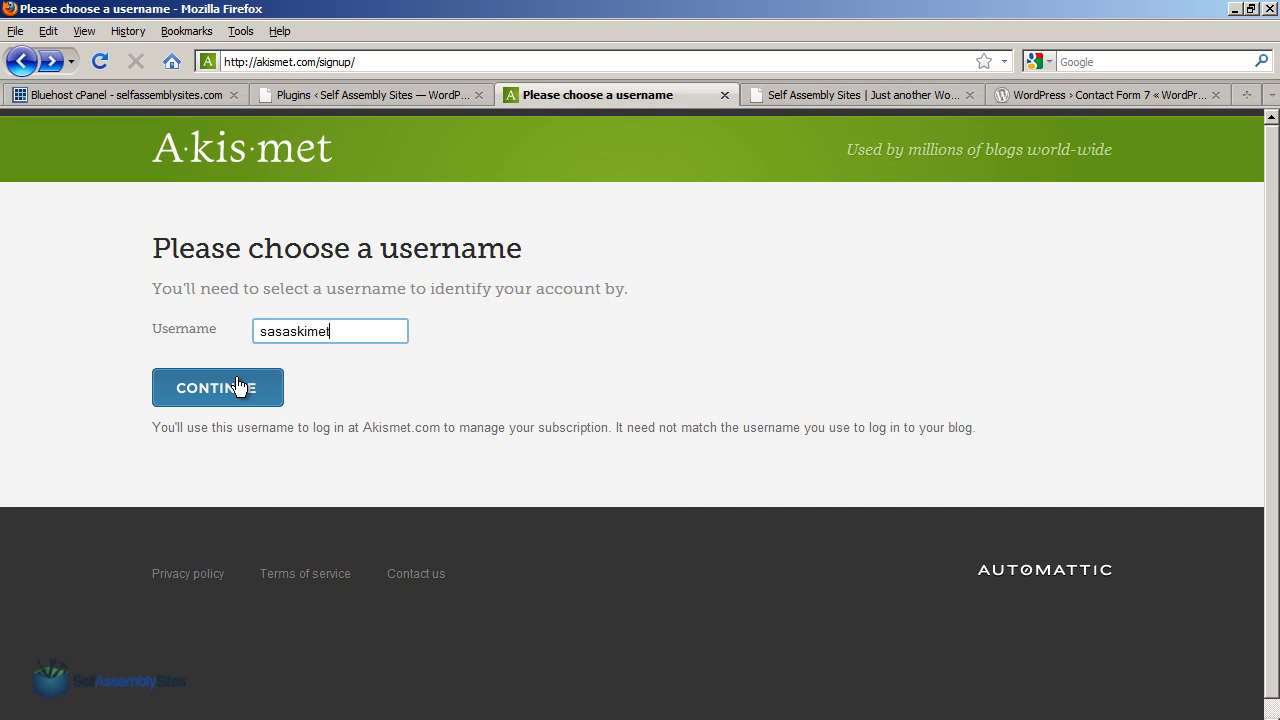
pyautogui.click(238, 387)
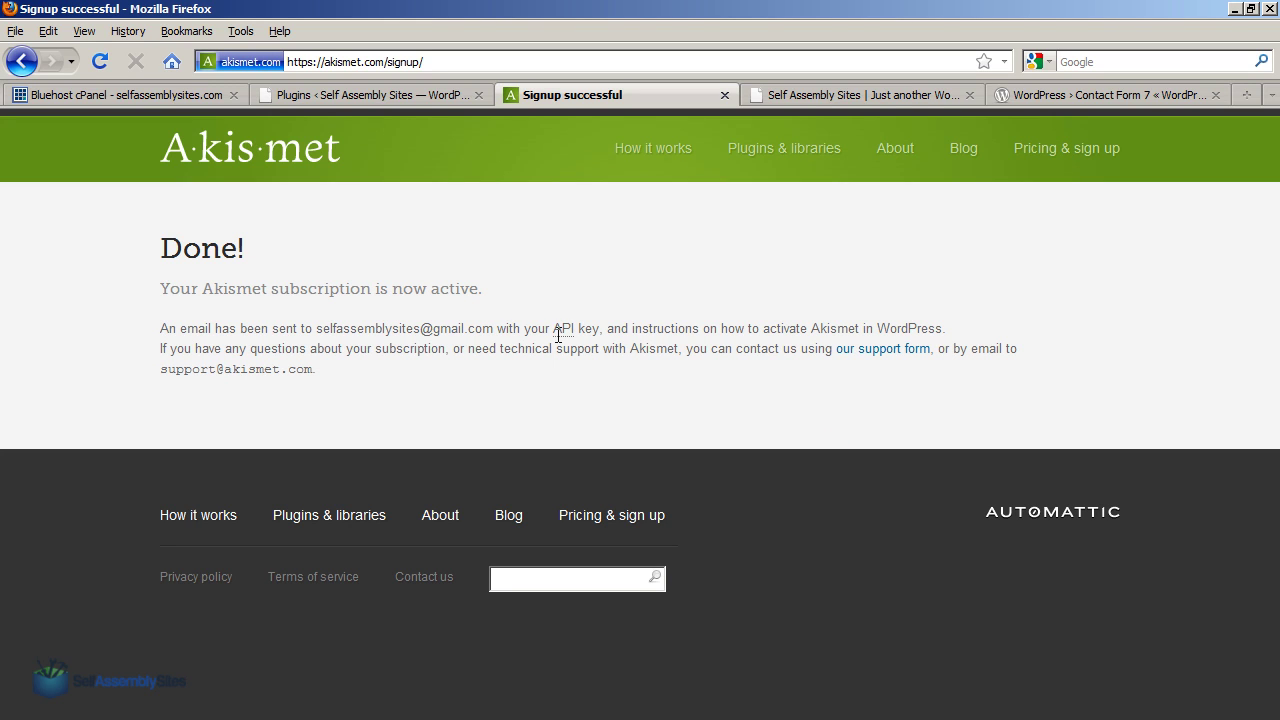
pyautogui.moveTo(318, 328); pyautogui.dragTo(490, 335)
pyautogui.hotkey('ctrl', 'c')
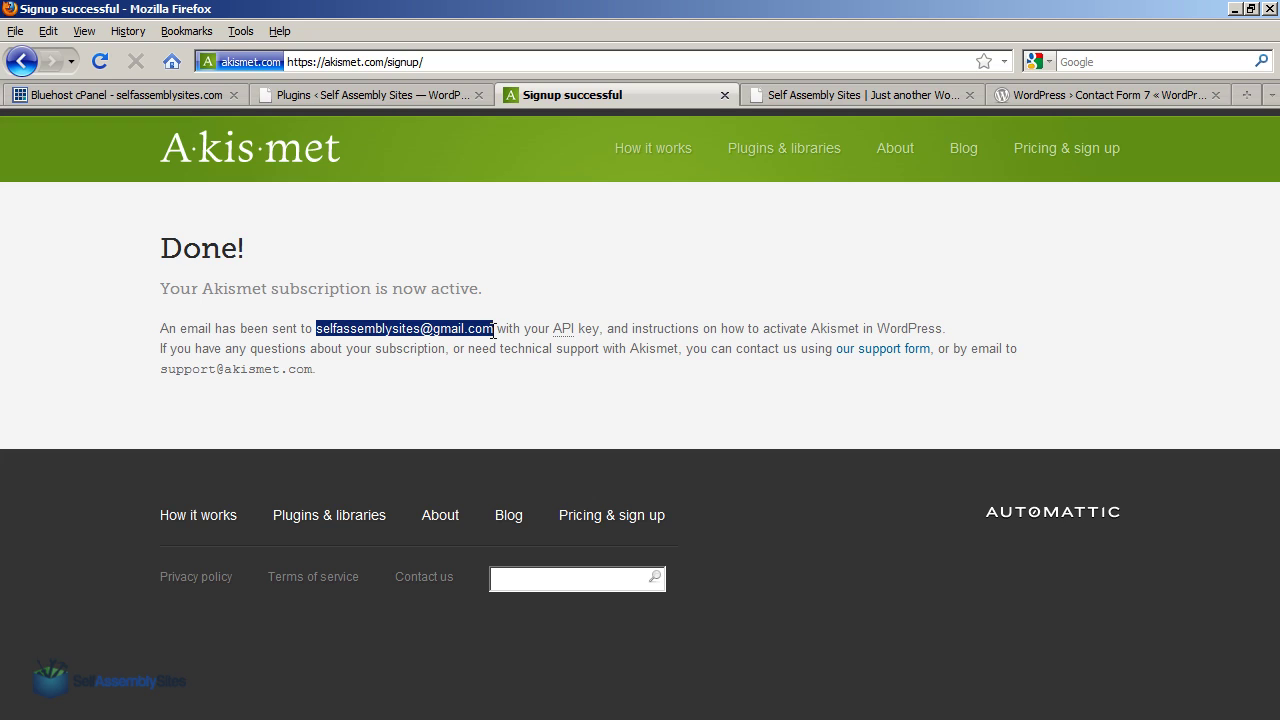
pyautogui.hotkey('ctrl', 't')
# Load gmail.com, sign in with the account e-mail and password, and let the browser remember it.
pyautogui.write('www.b')
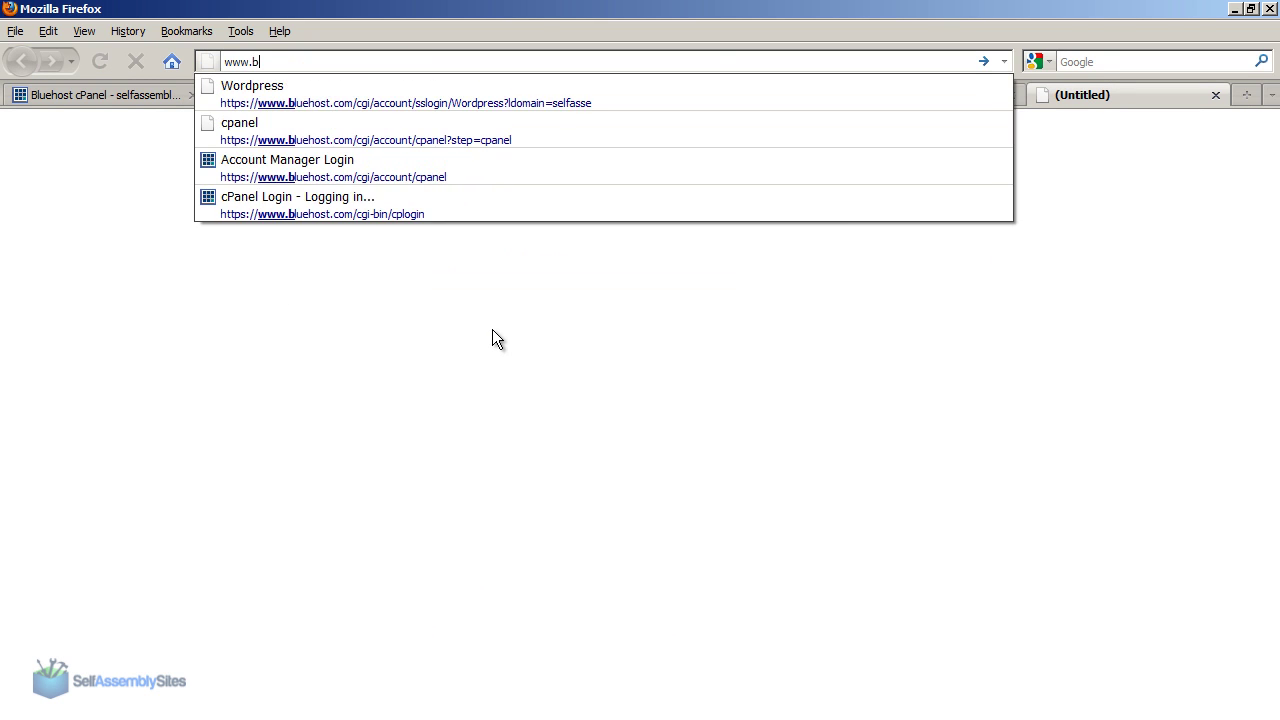
pyautogui.press('BackSpace')
pyautogui.write('gmail.com')
pyautogui.press('Return')
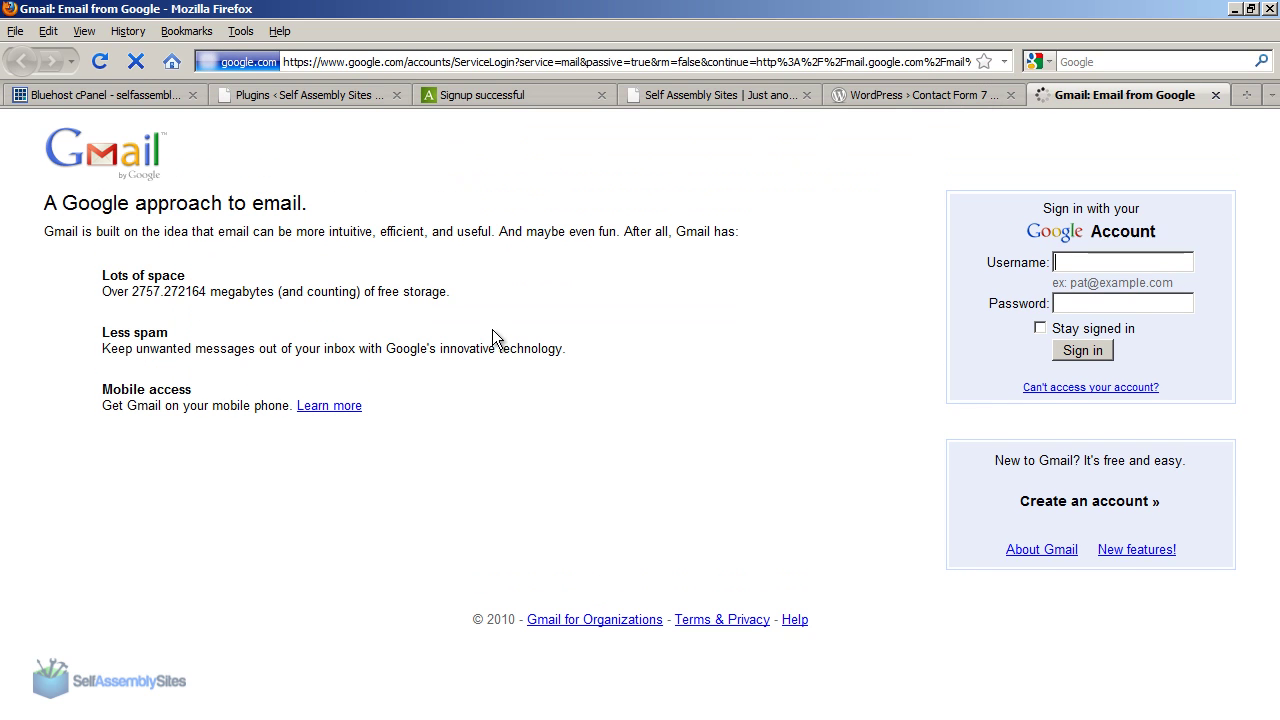
pyautogui.hotkey('ctrl', 'v')
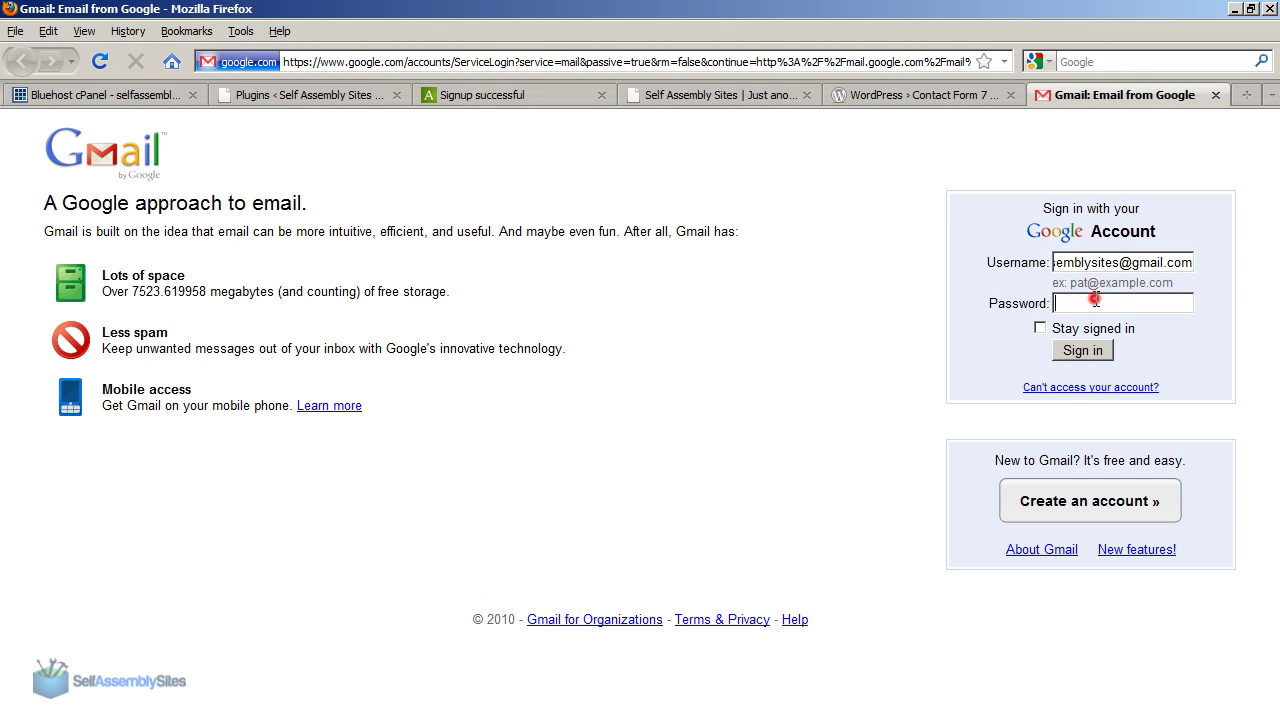
pyautogui.click(1095, 305)
pyautogui.press('Return')
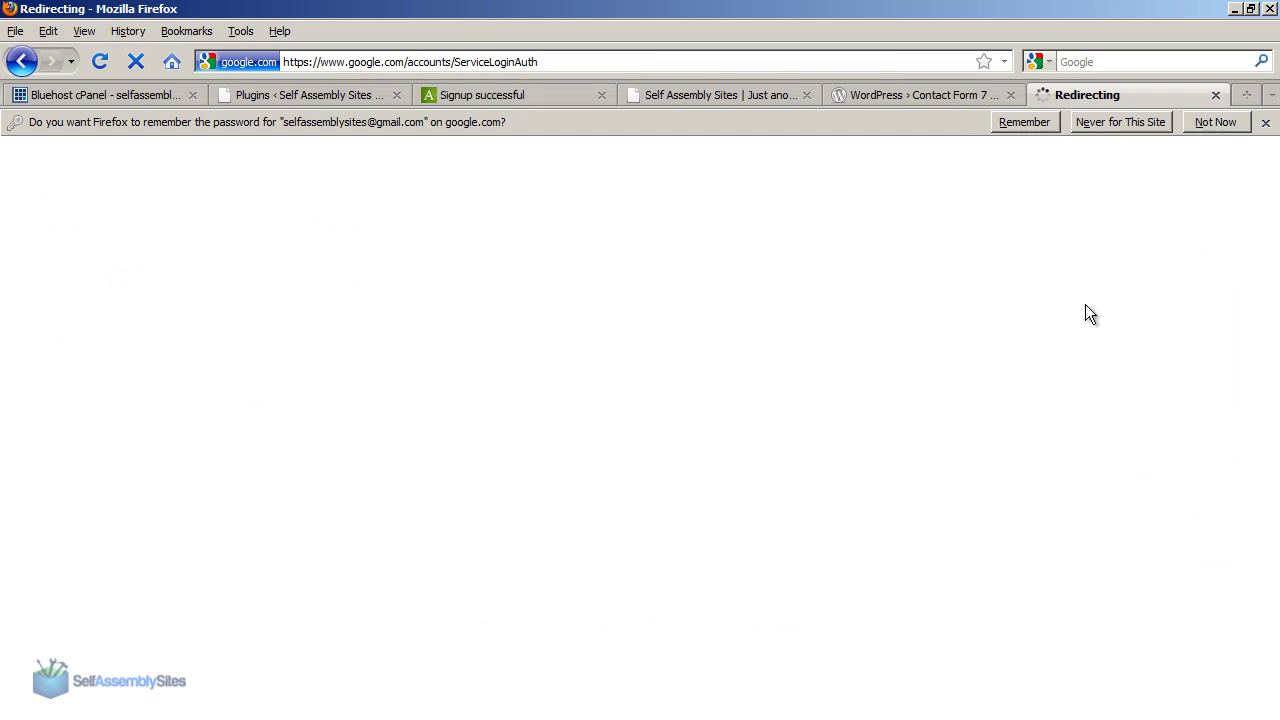
pyautogui.click(1049, 126)
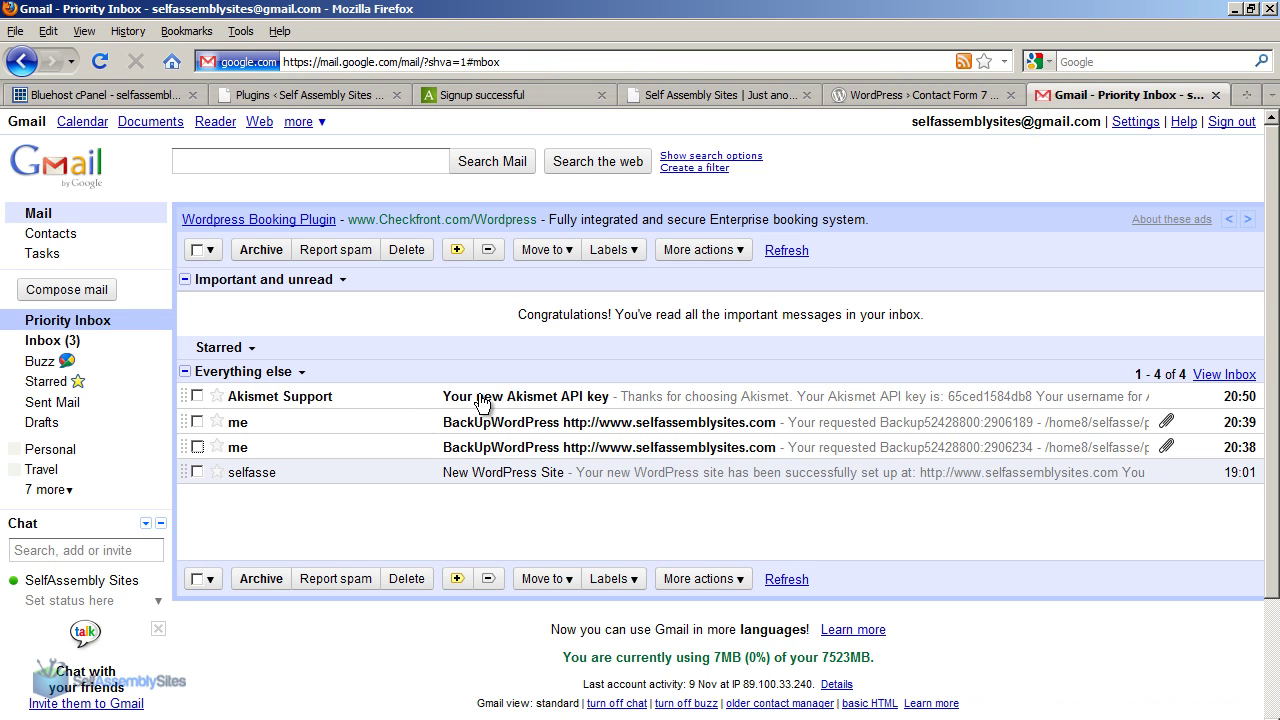
# Copy the API key from the Akismet Support email, then return to the WordPress Plugins page.
pyautogui.click(481, 400)
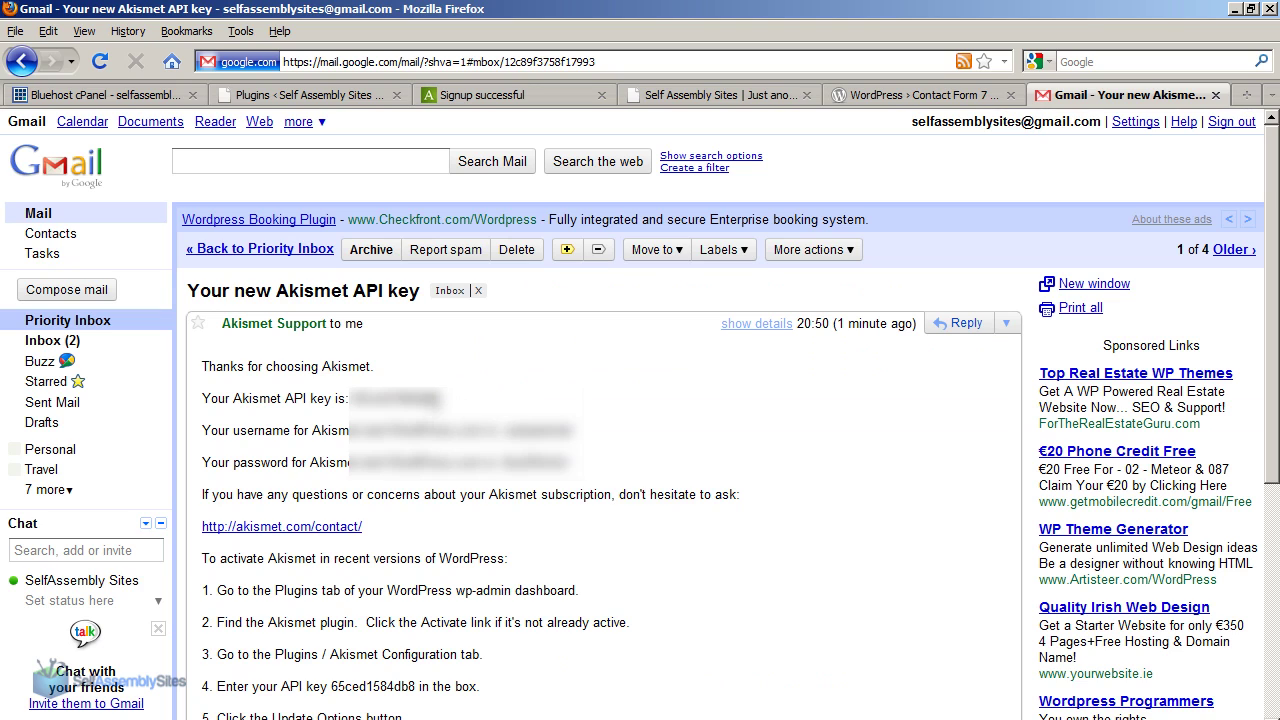
pyautogui.doubleClick(380, 400)
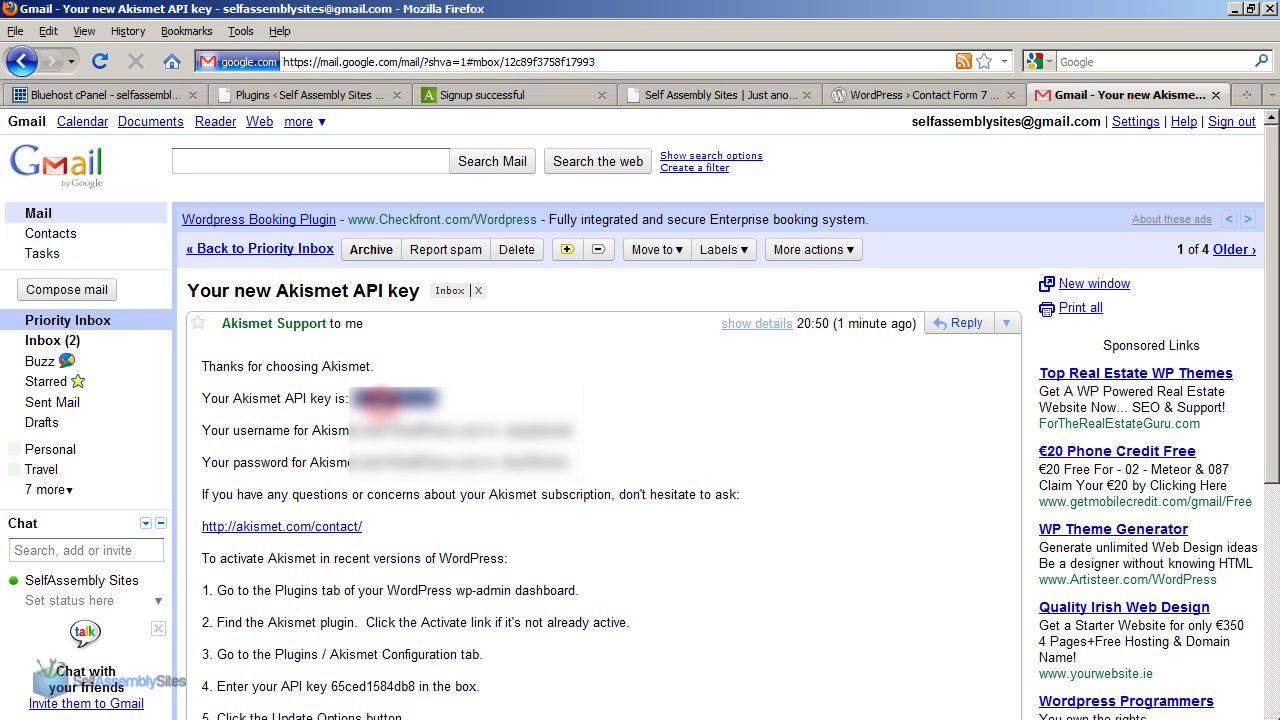
pyautogui.rightClick(382, 398)
pyautogui.click(445, 408)
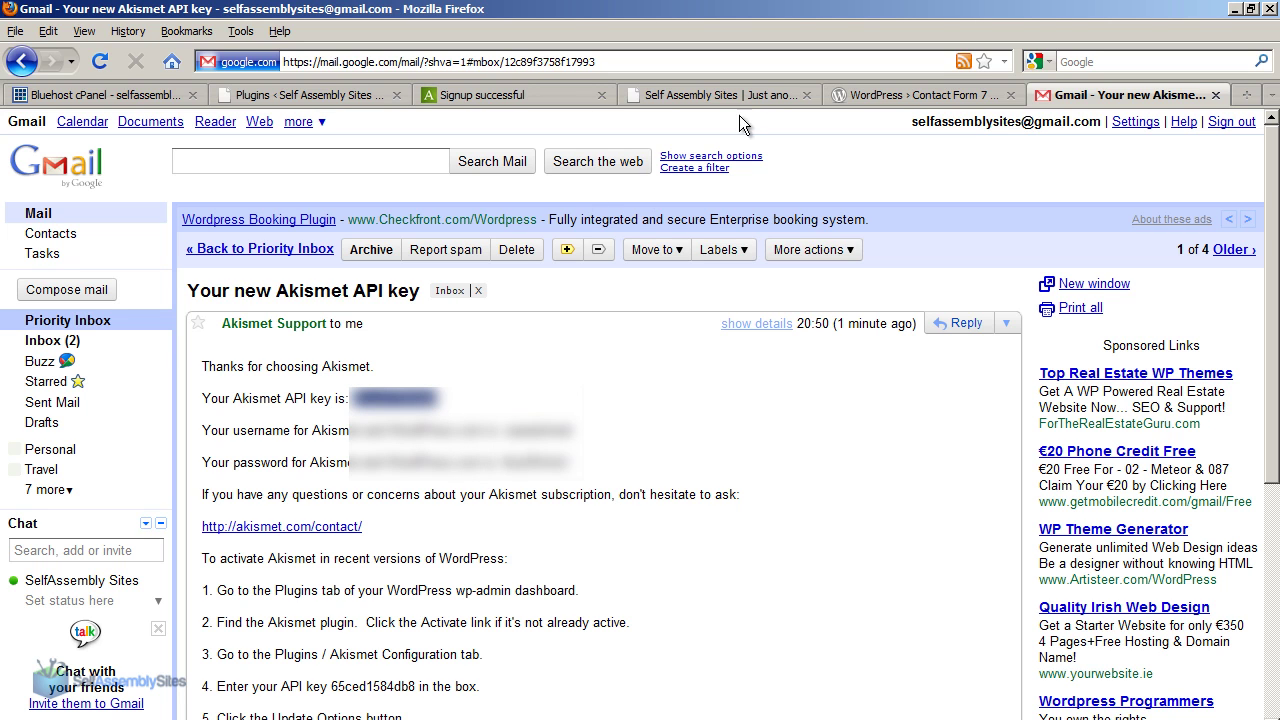
pyautogui.click(324, 96)
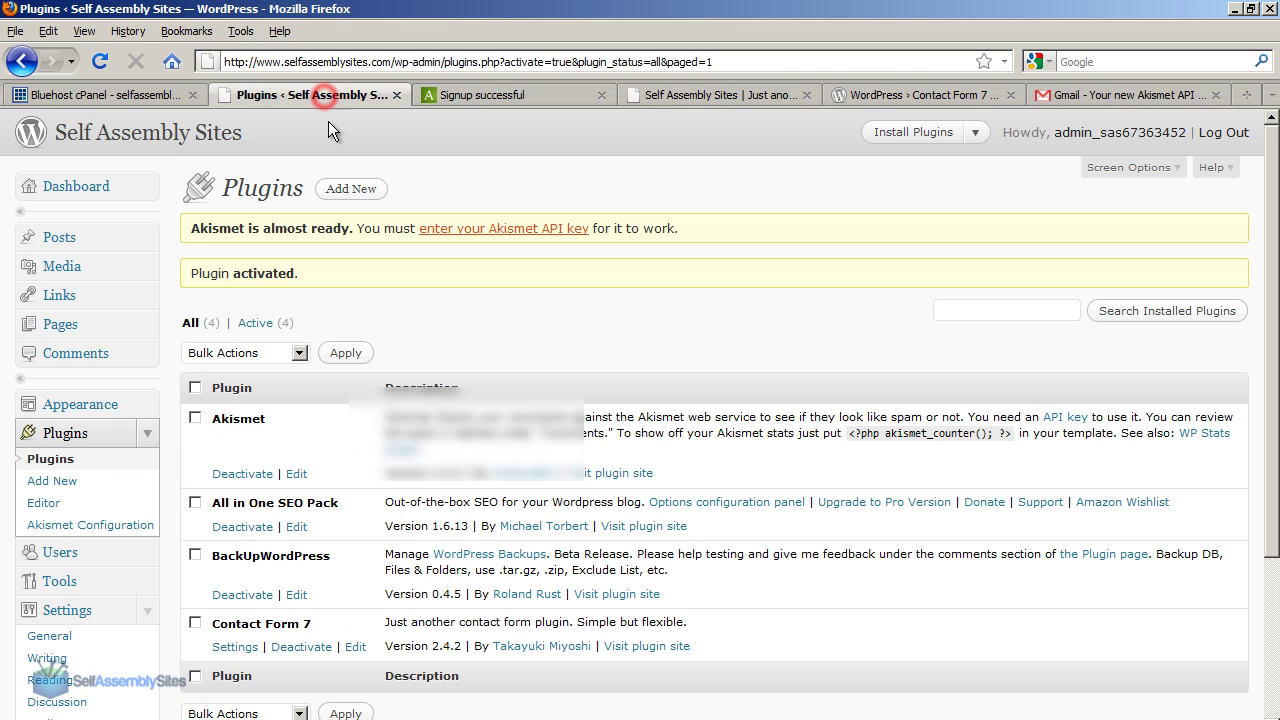
# Paste the copied Akismet API key into the Akismet configuration key field.
pyautogui.click(449, 230)
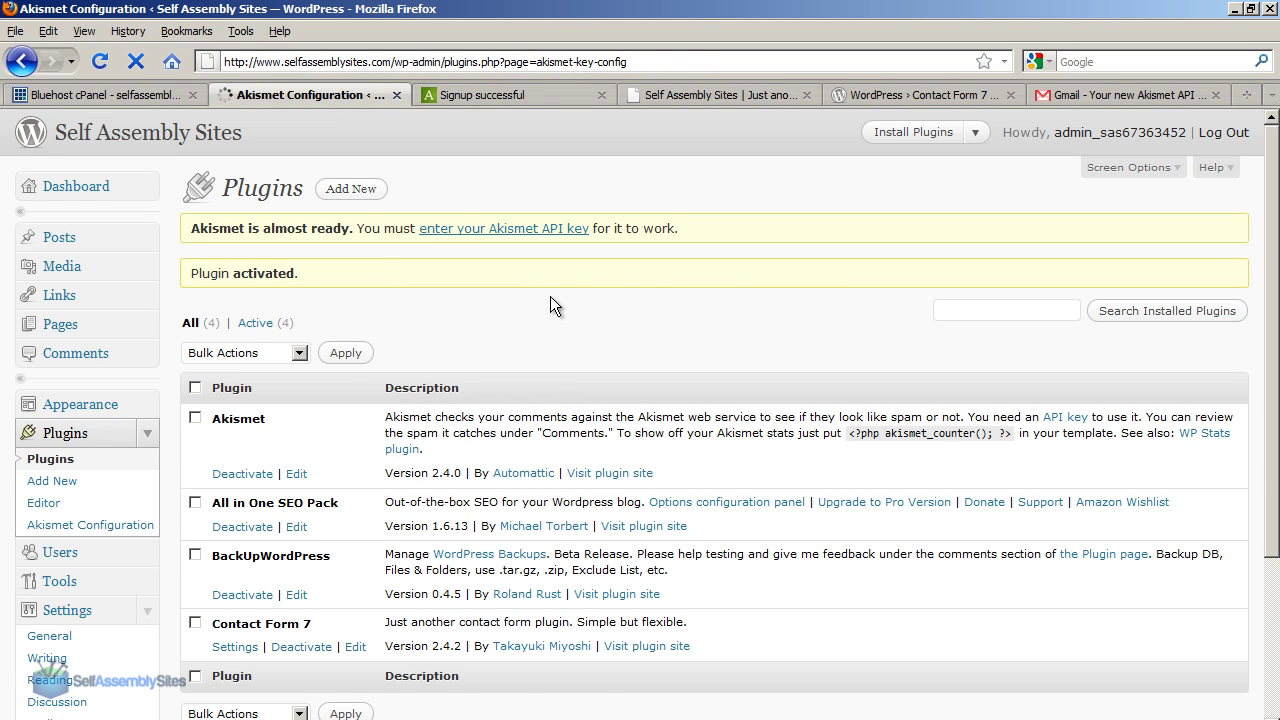
pyautogui.click(393, 477)
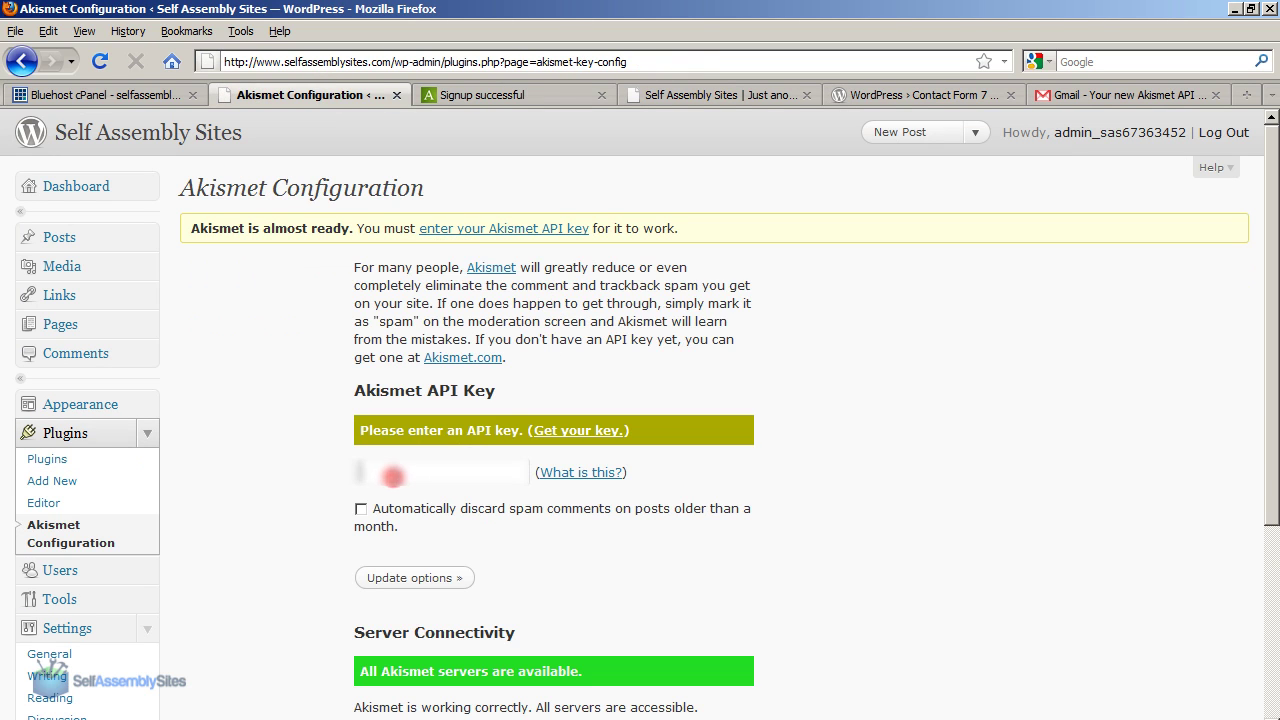
pyautogui.rightClick(376, 462)
pyautogui.click(440, 533)
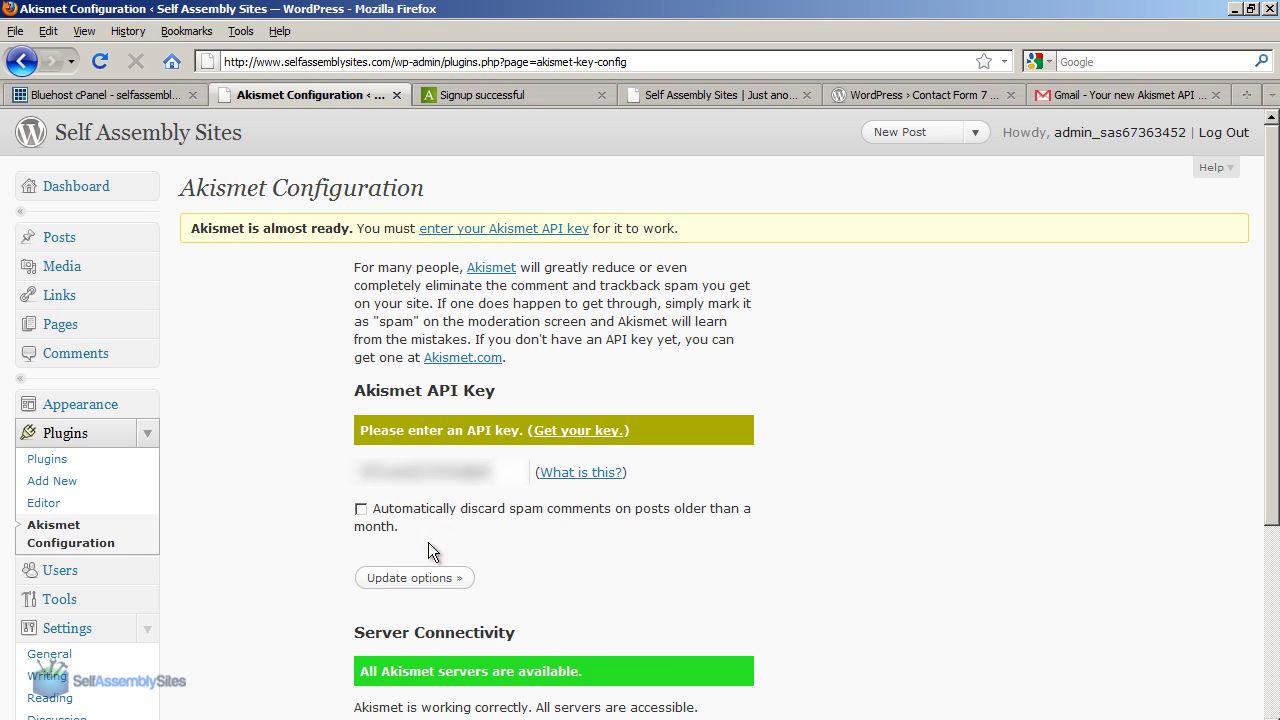
# Enable discarding spam on month-old posts and save the Akismet options.
pyautogui.moveTo(405, 524); pyautogui.dragTo(375, 516)
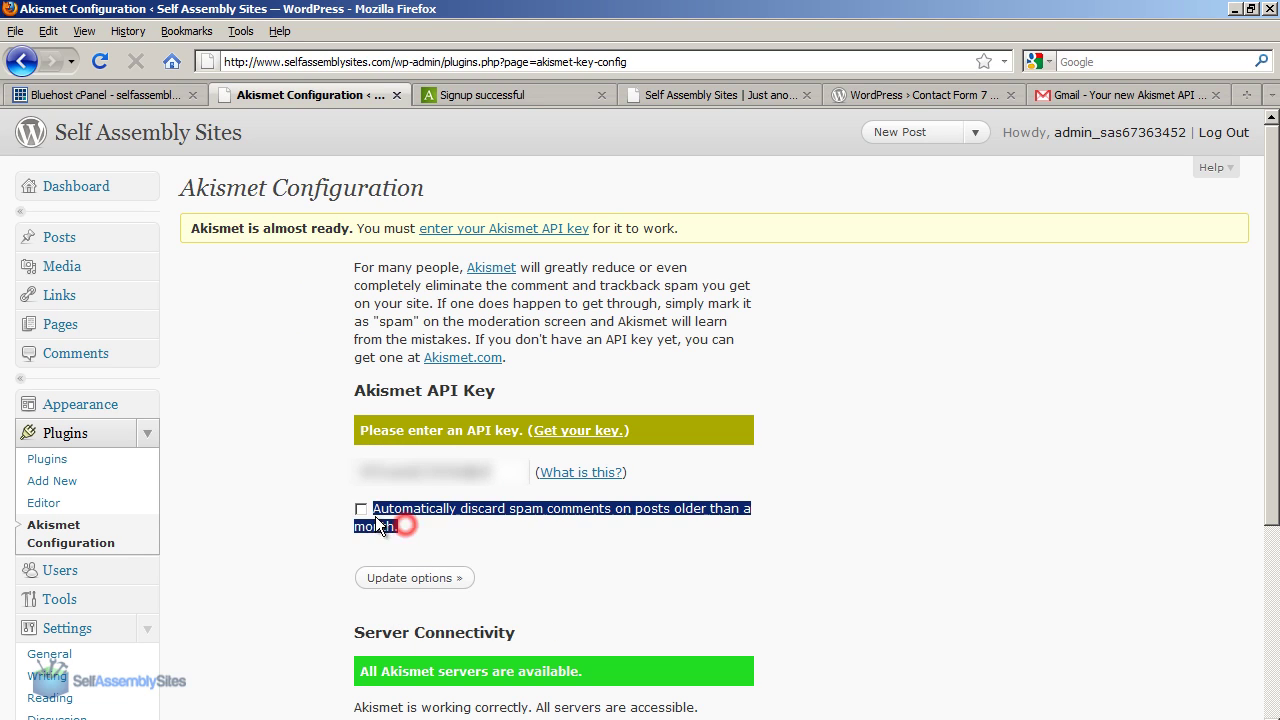
pyautogui.click(360, 509)
pyautogui.click(431, 537)
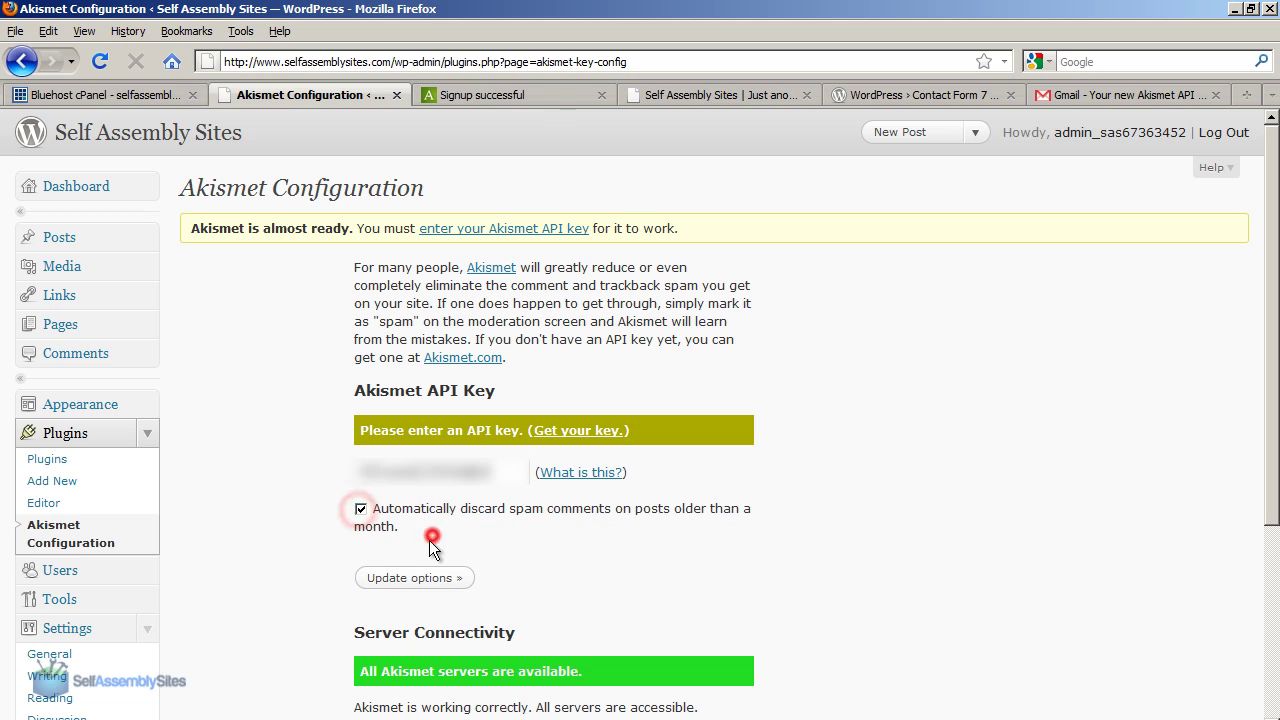
pyautogui.click(415, 578)
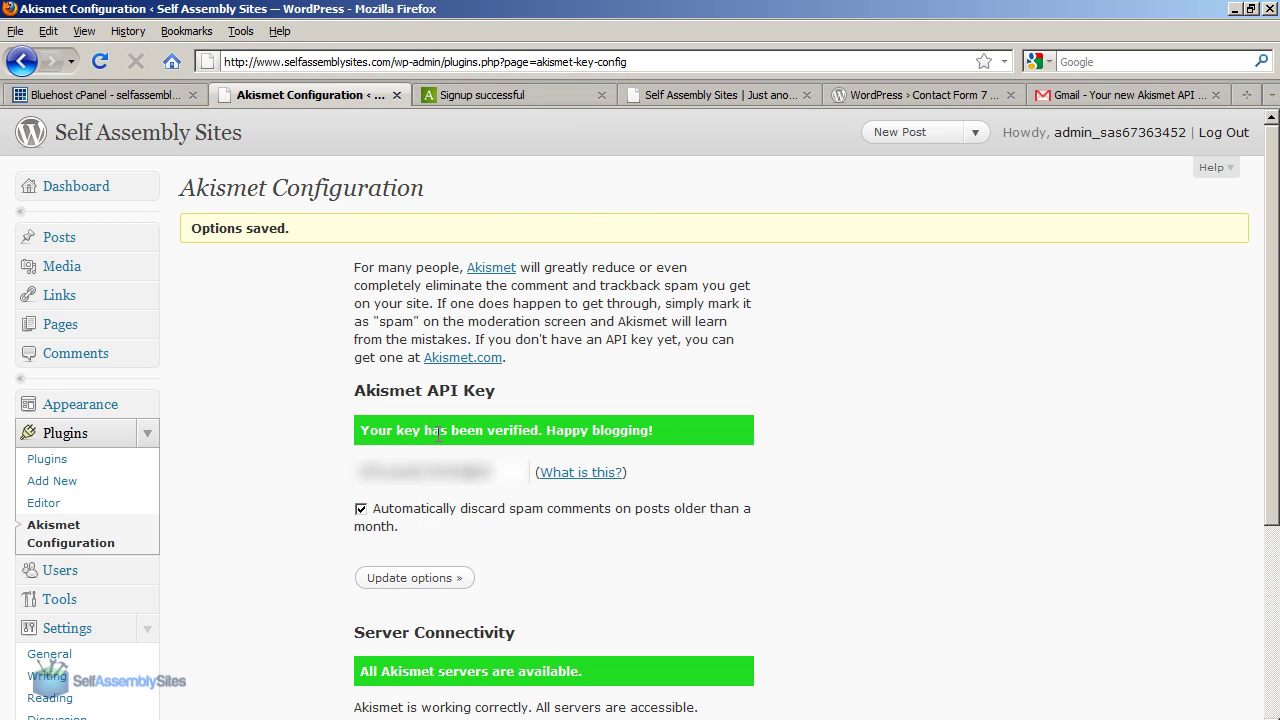
# Check the key-verified message, then go back to the installed plugins list.
pyautogui.tripleClick(442, 432)
pyautogui.tripleClick(442, 432)
pyautogui.click(737, 443)
pyautogui.click(72, 463)
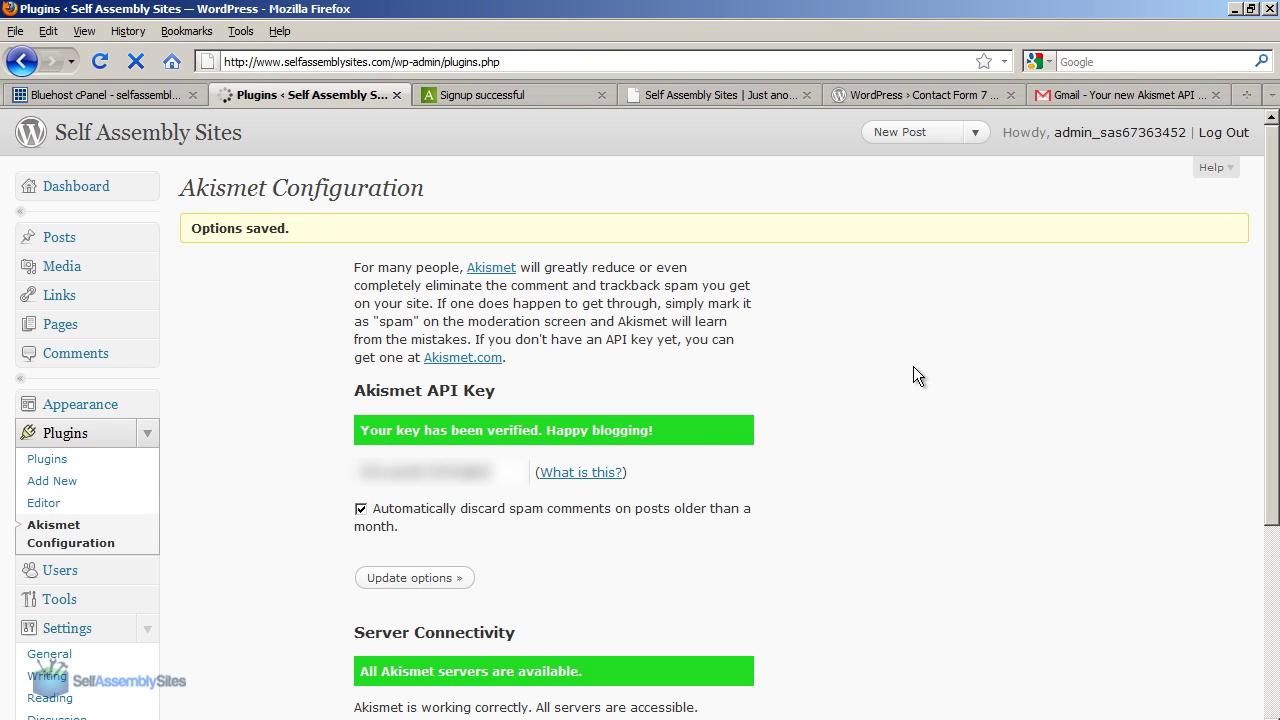